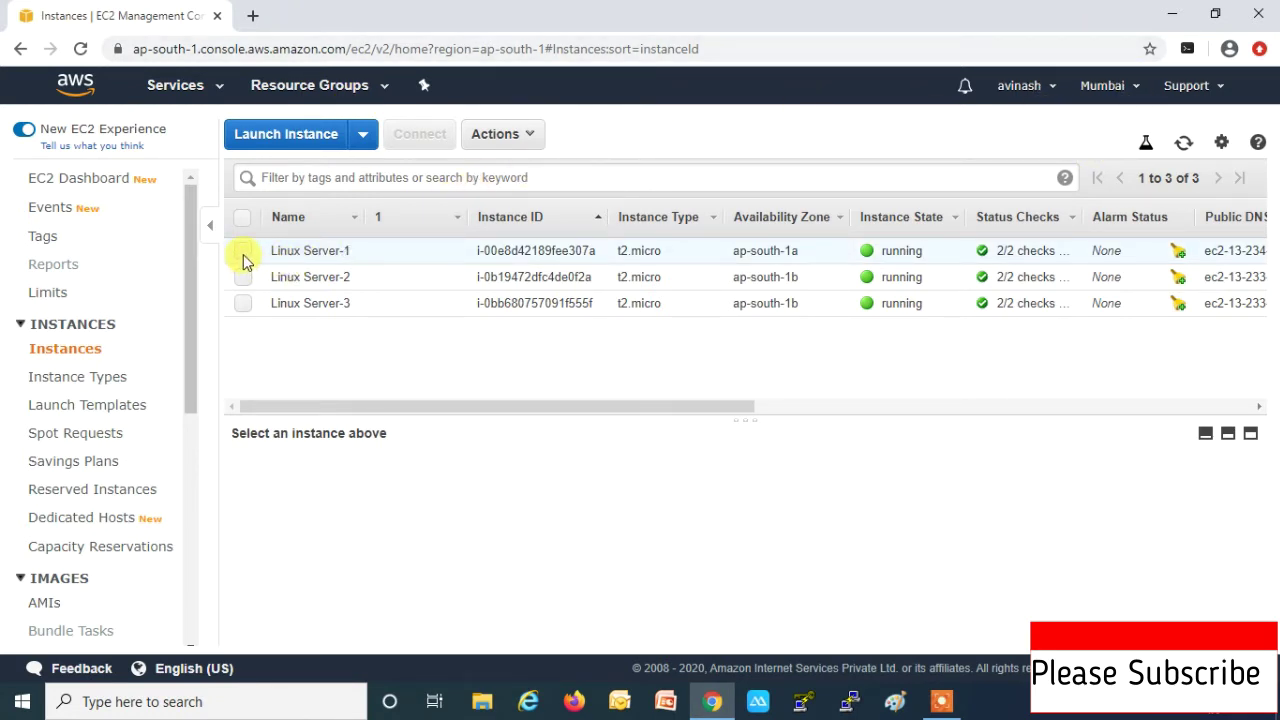
Step: Copy Linux Server-1's IPv4 public IP and open 13.234.232.145 in a new browser tab
{"action": "mouse_move", "coordinate": [343, 263]}
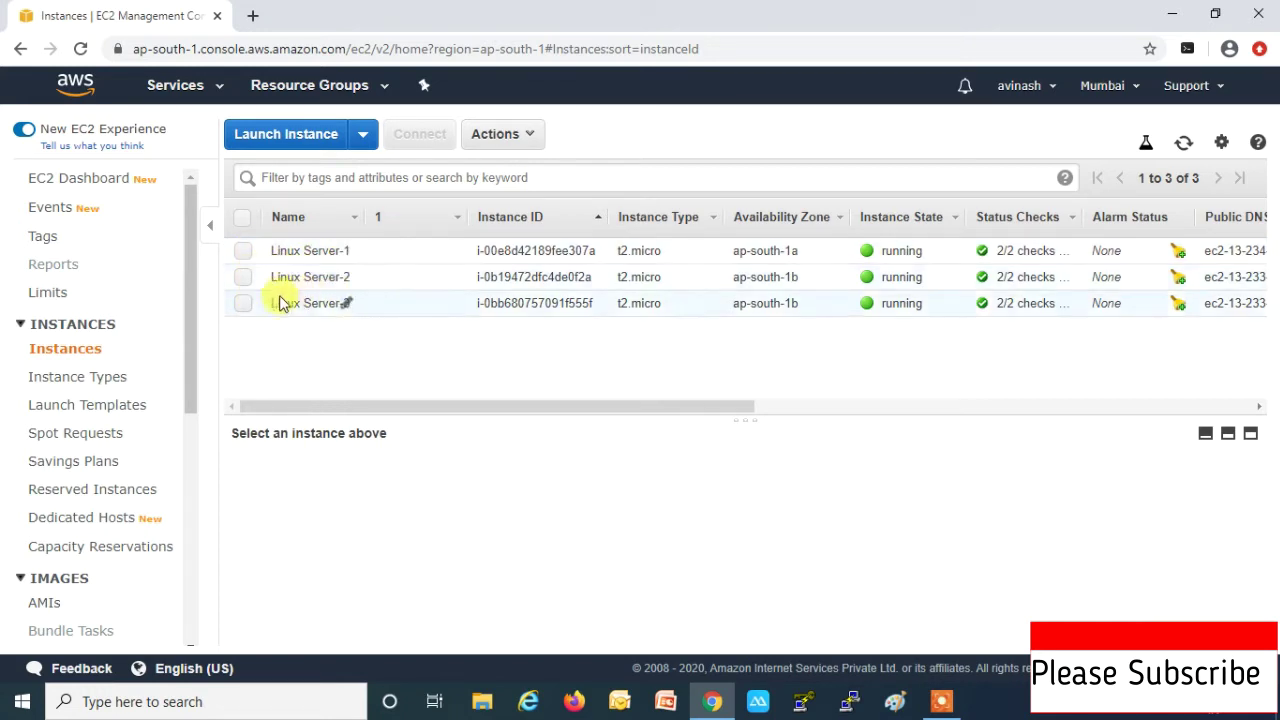
{"action": "mouse_move", "coordinate": [289, 275]}
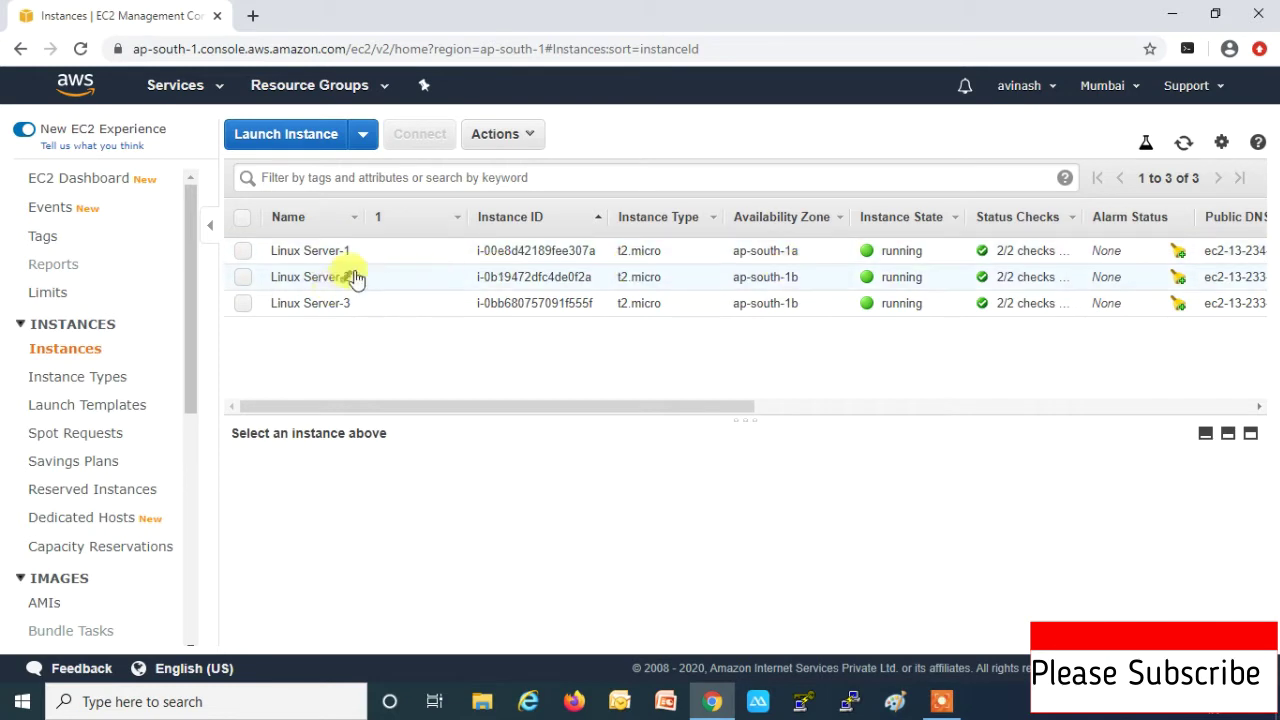
{"action": "left_click", "coordinate": [243, 251]}
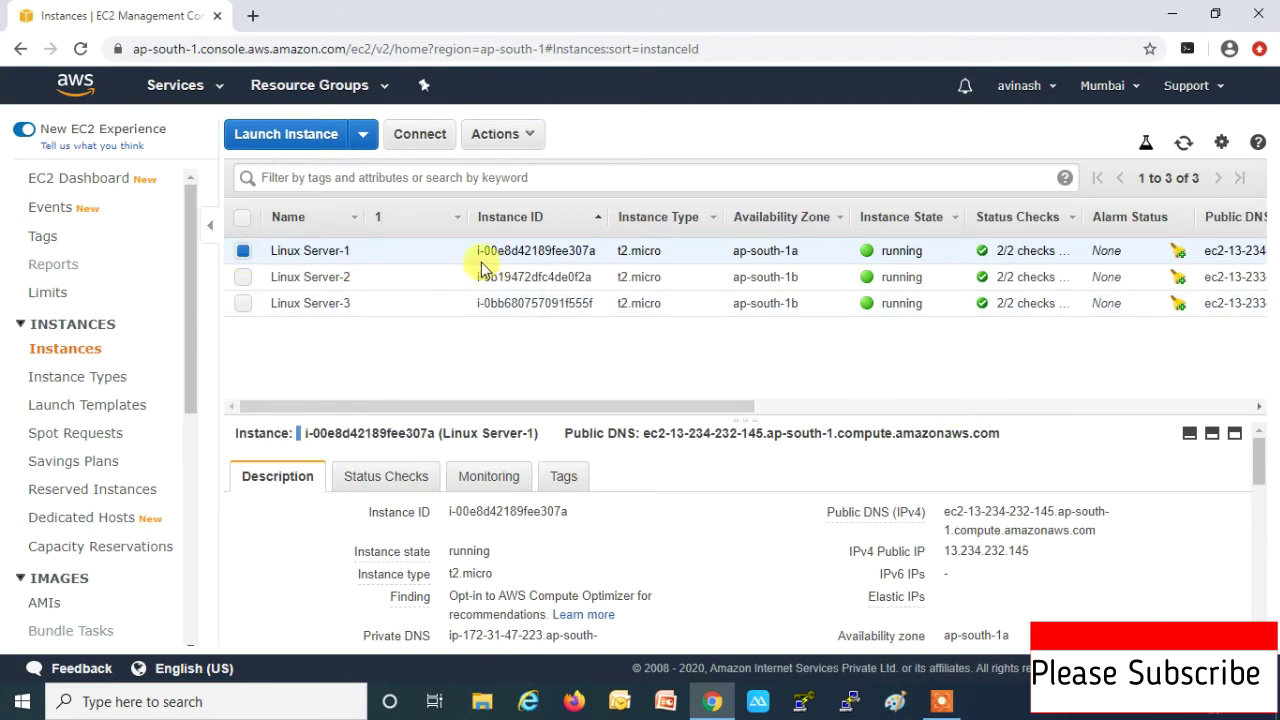
{"action": "left_click", "coordinate": [1045, 553]}
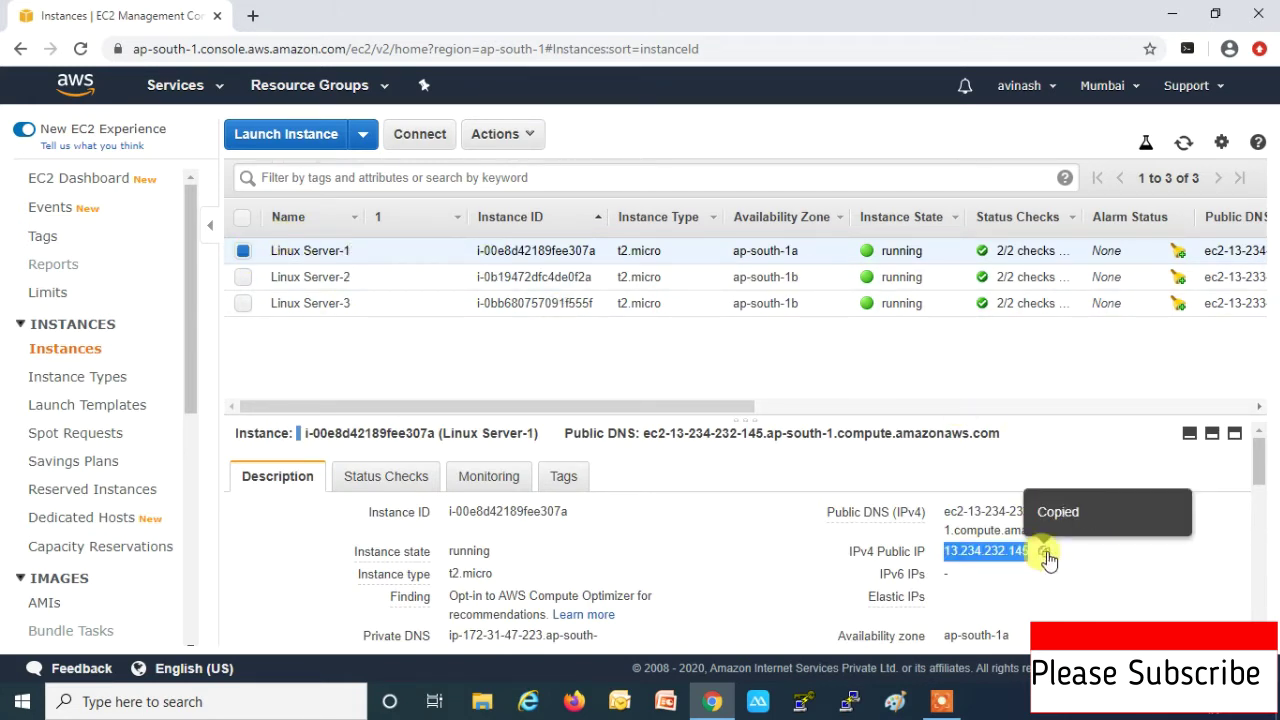
{"action": "left_click", "coordinate": [249, 17]}
{"action": "key", "text": "ctrl+v"}
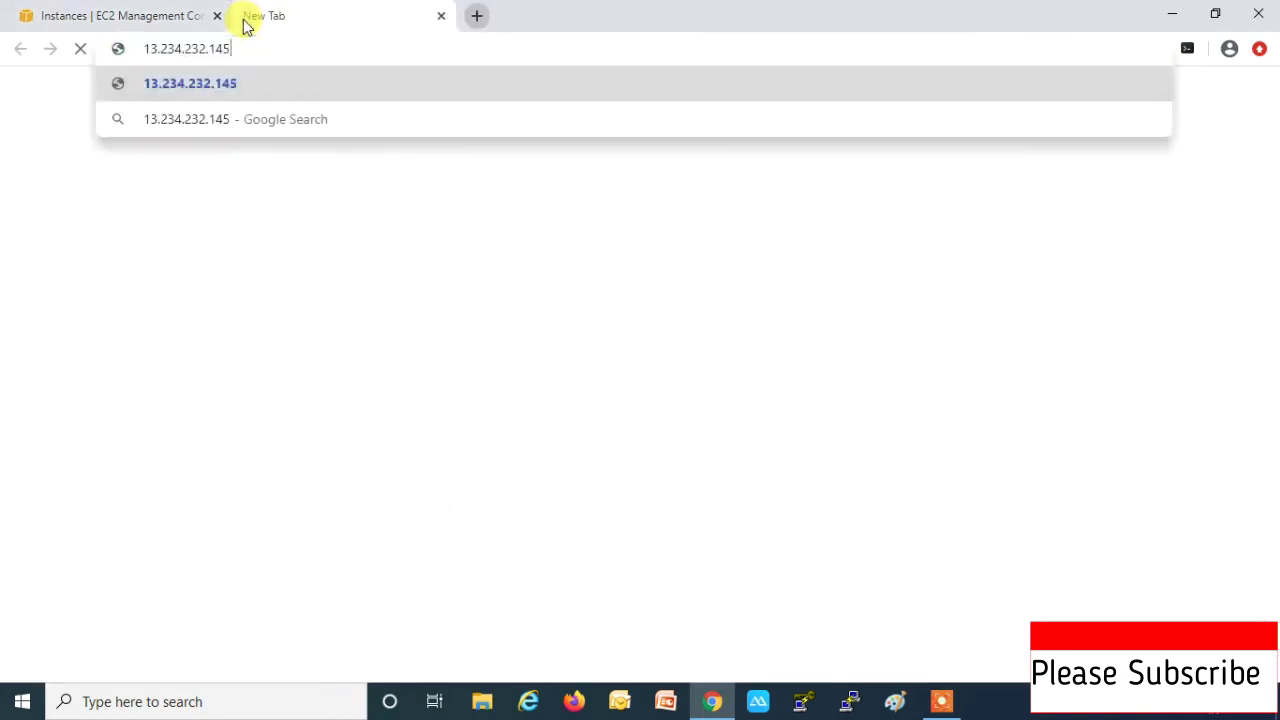
{"action": "key", "text": "Return"}
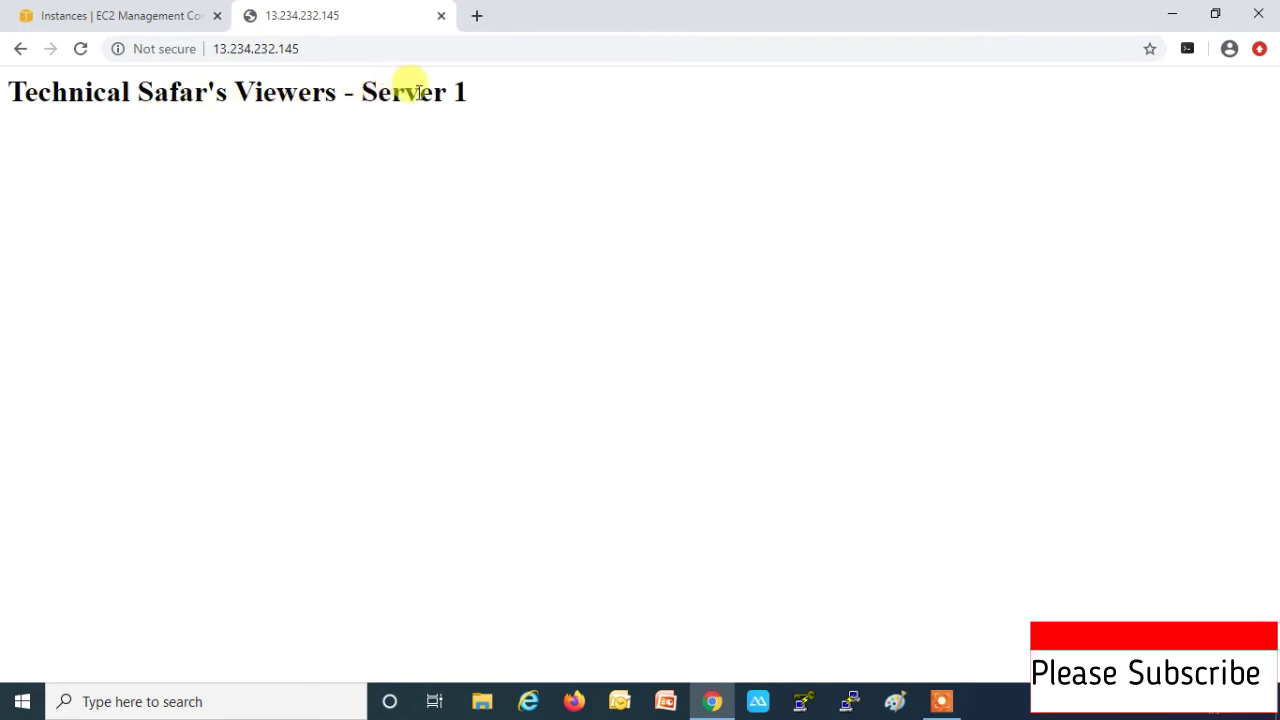
Step: Return to the instance list, copy Linux Server-2's IPv4 public IP and open 13.233.137.83 in a new browser tab
{"action": "left_click", "coordinate": [135, 15]}
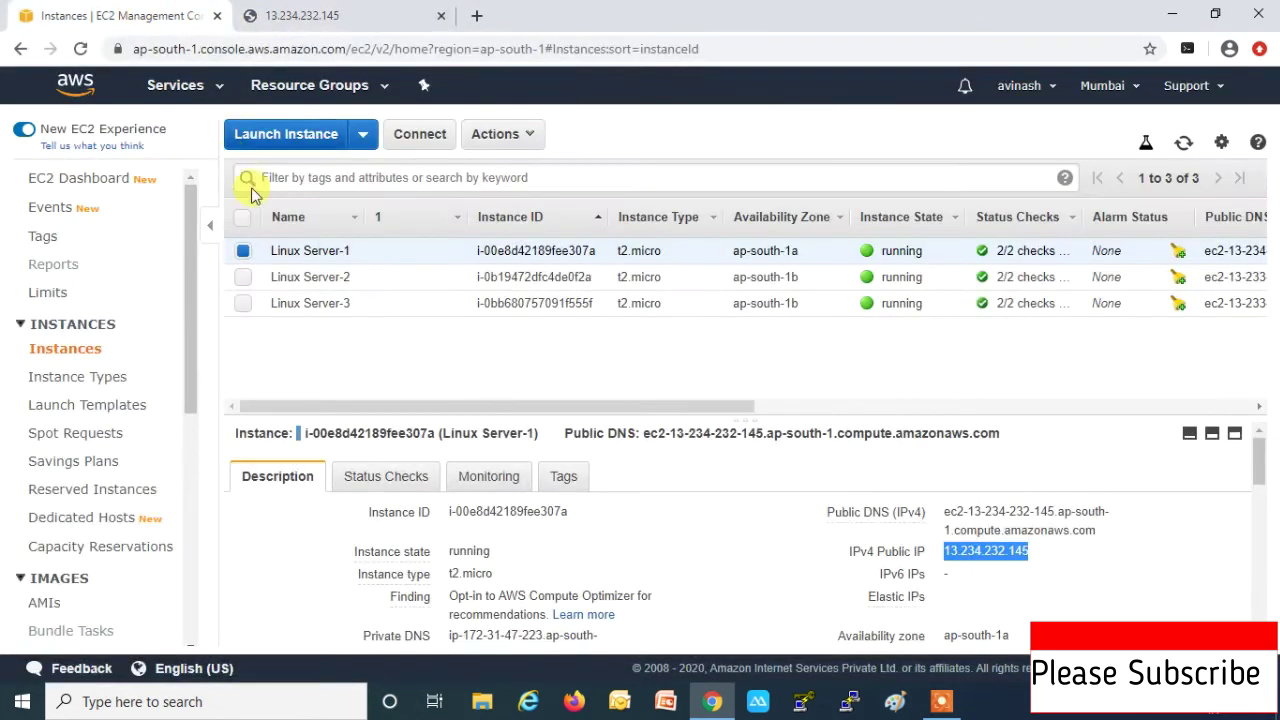
{"action": "left_click", "coordinate": [242, 277]}
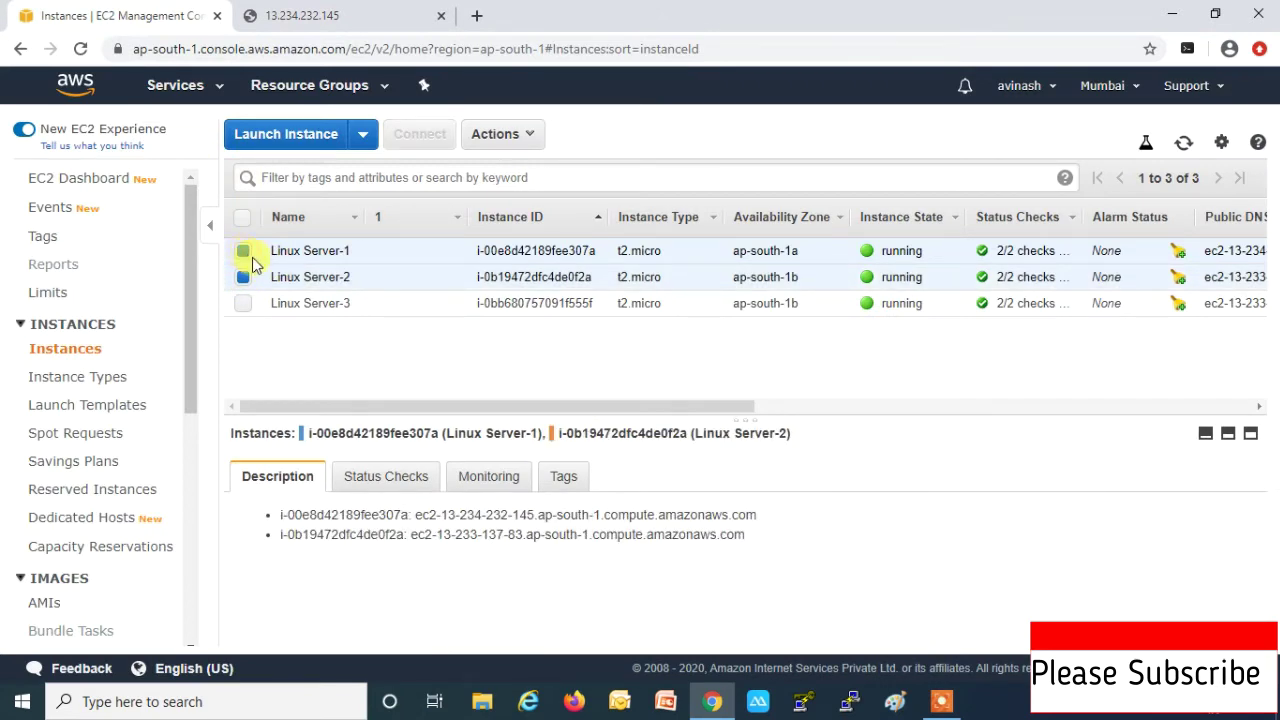
{"action": "left_click", "coordinate": [246, 253]}
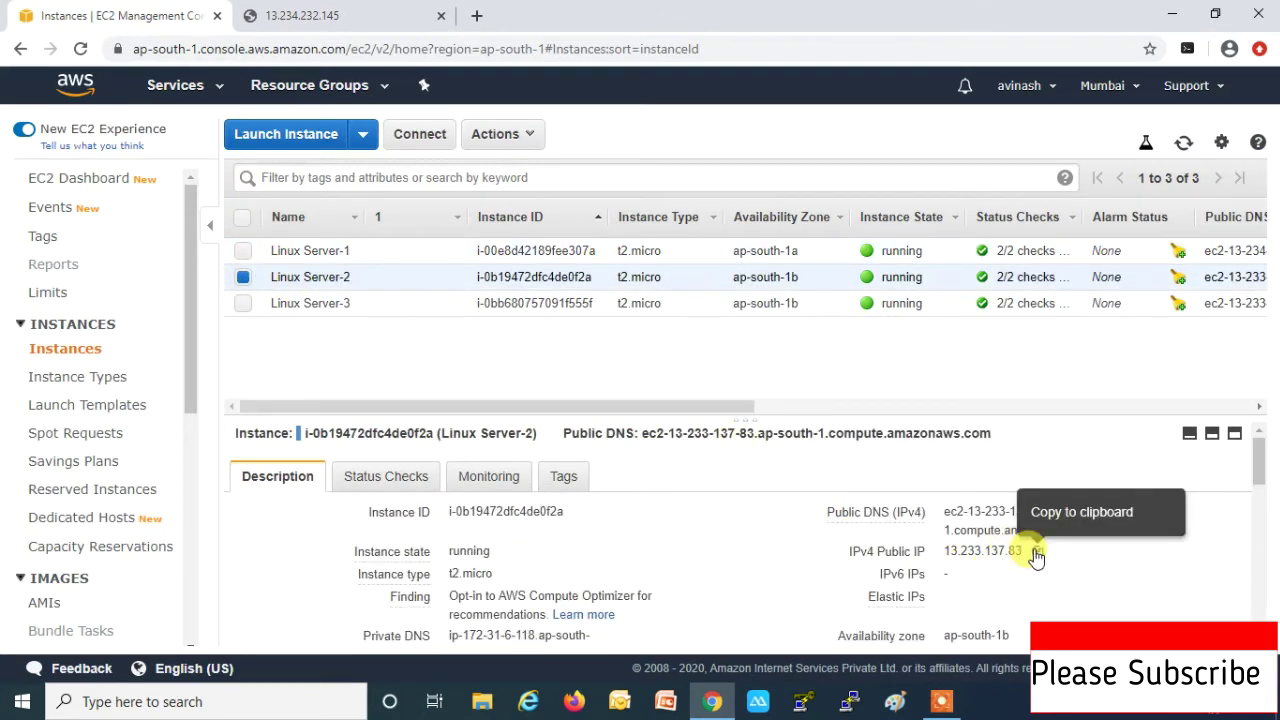
{"action": "left_click", "coordinate": [1037, 553]}
{"action": "left_click", "coordinate": [478, 18]}
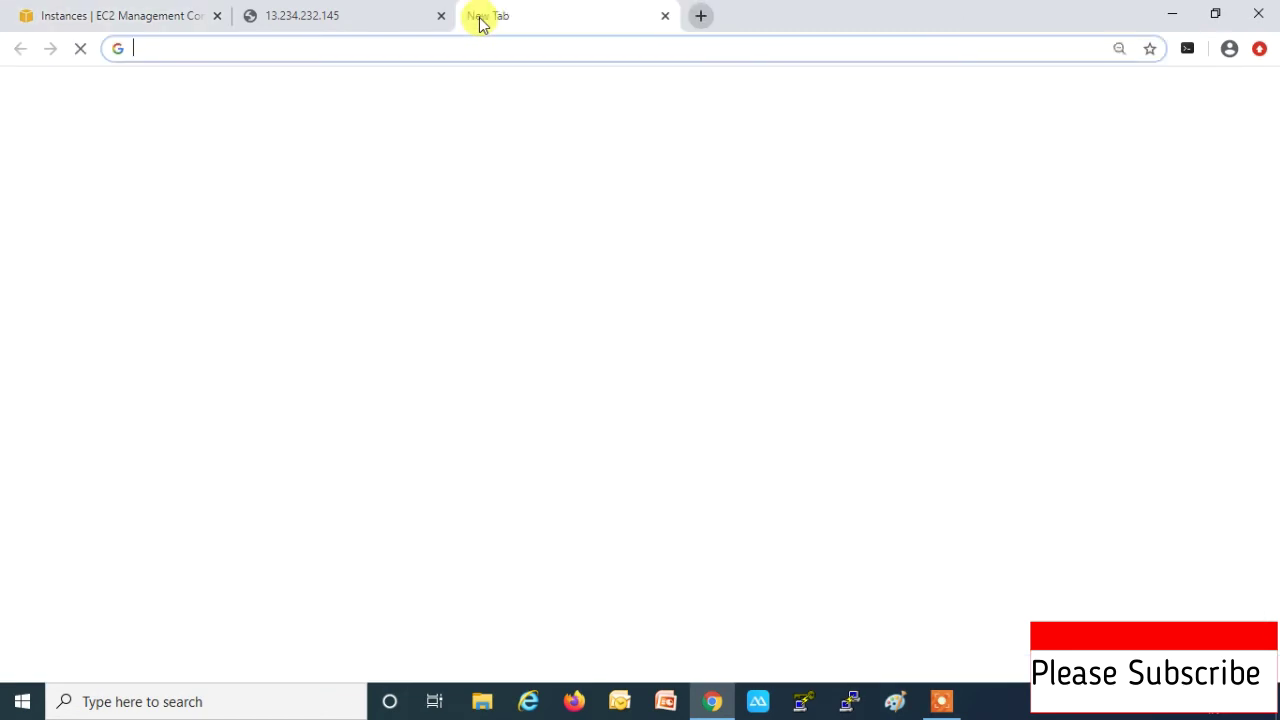
{"action": "key", "text": "ctrl+v"}
{"action": "key", "text": "Return"}
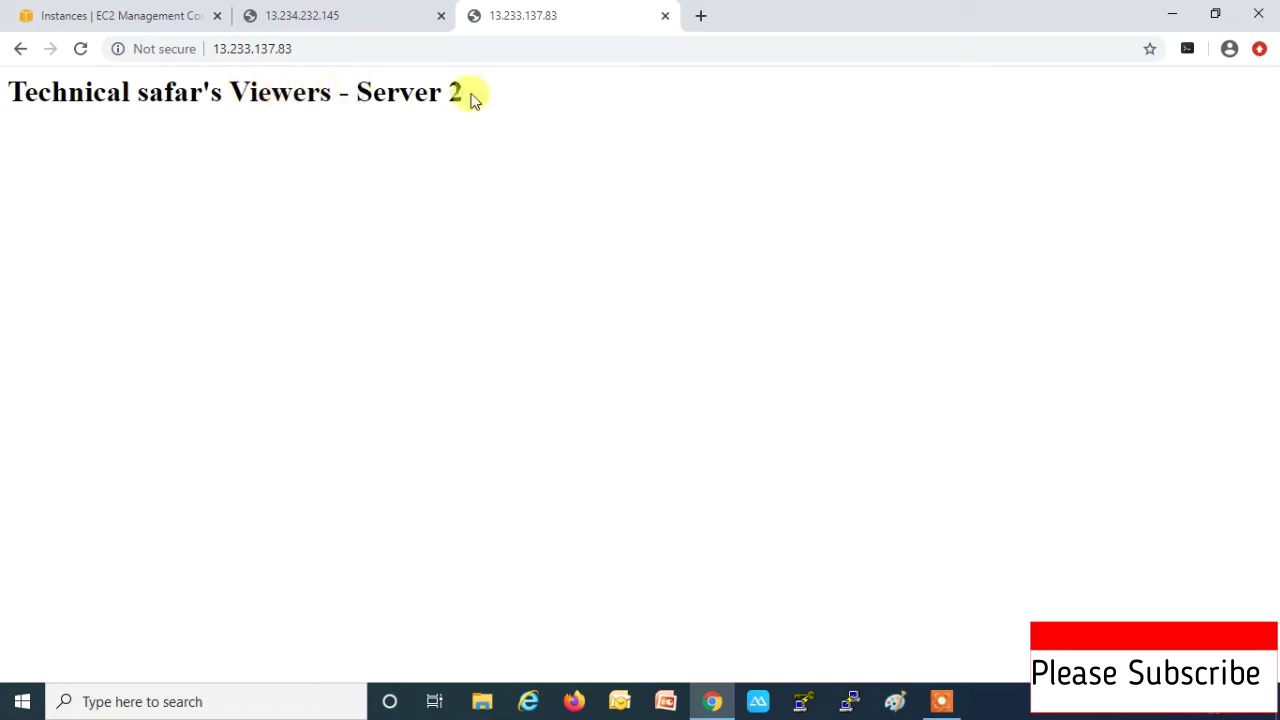
Step: Return to the instance list, copy Linux Server-3's IPv4 public IP and open 13.233.131.93 in a new browser tab
{"action": "left_click", "coordinate": [118, 15]}
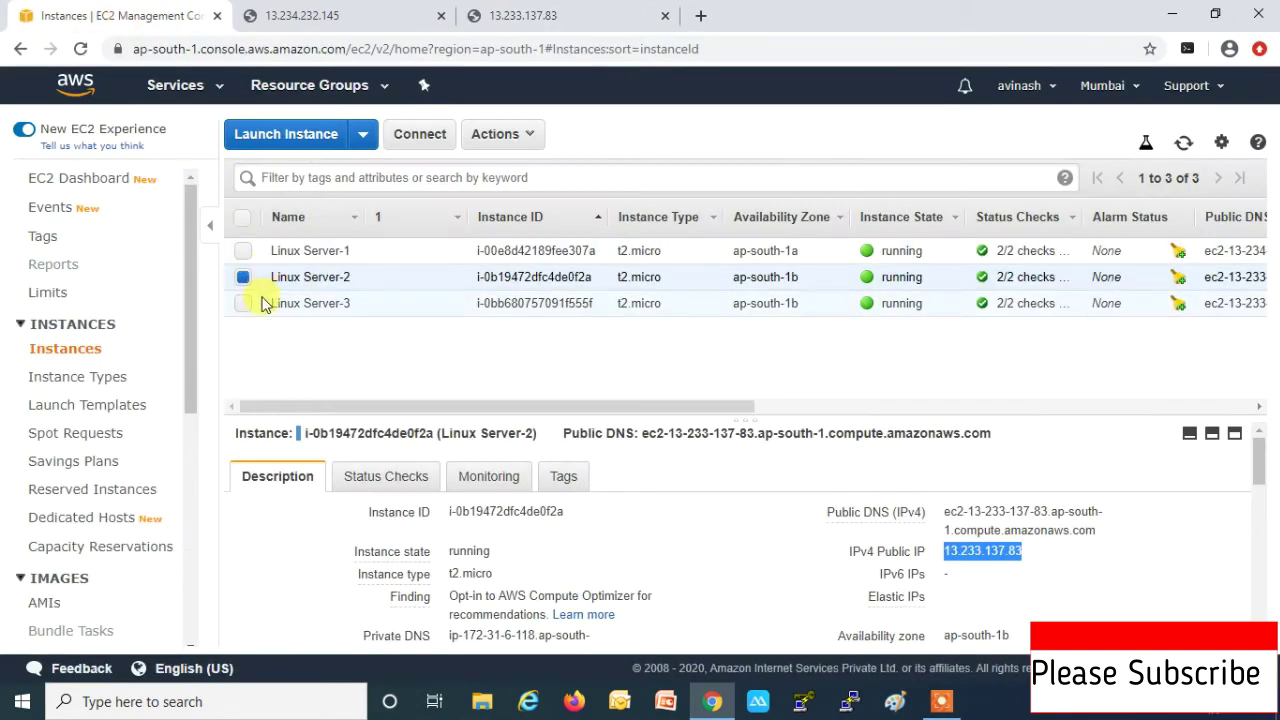
{"action": "left_click", "coordinate": [243, 304]}
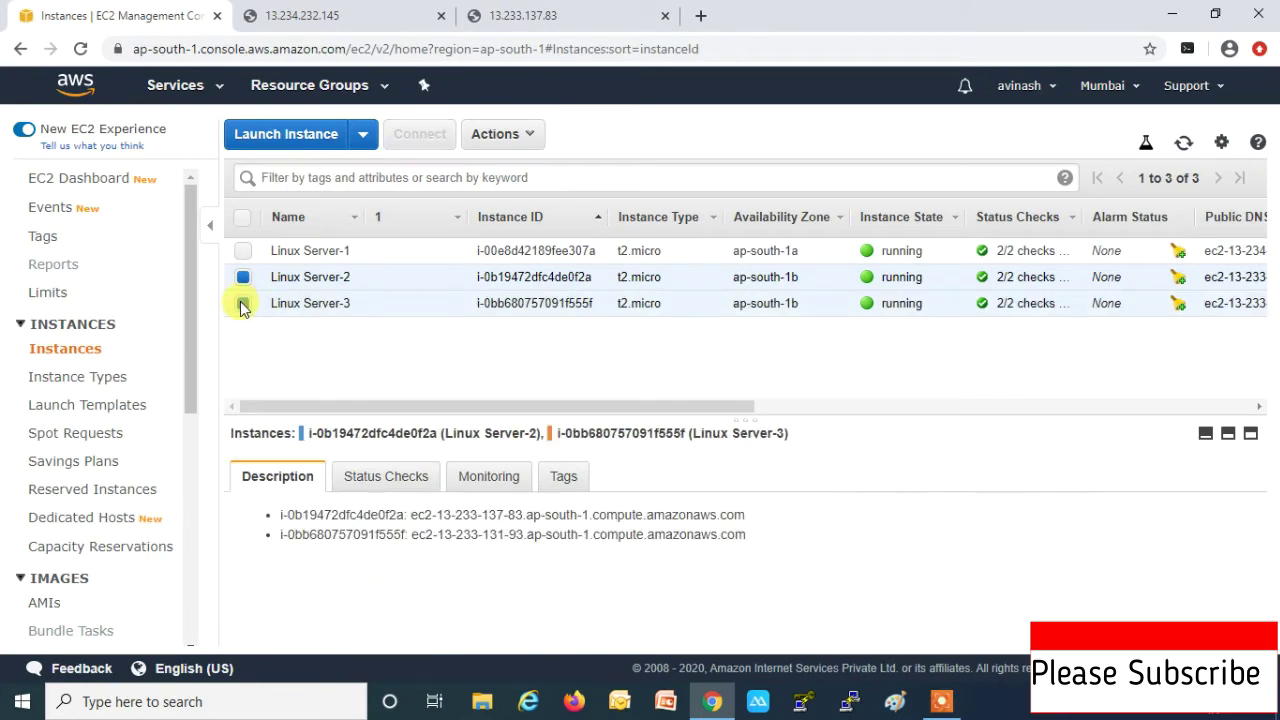
{"action": "left_click", "coordinate": [451, 375]}
{"action": "left_click", "coordinate": [1037, 551]}
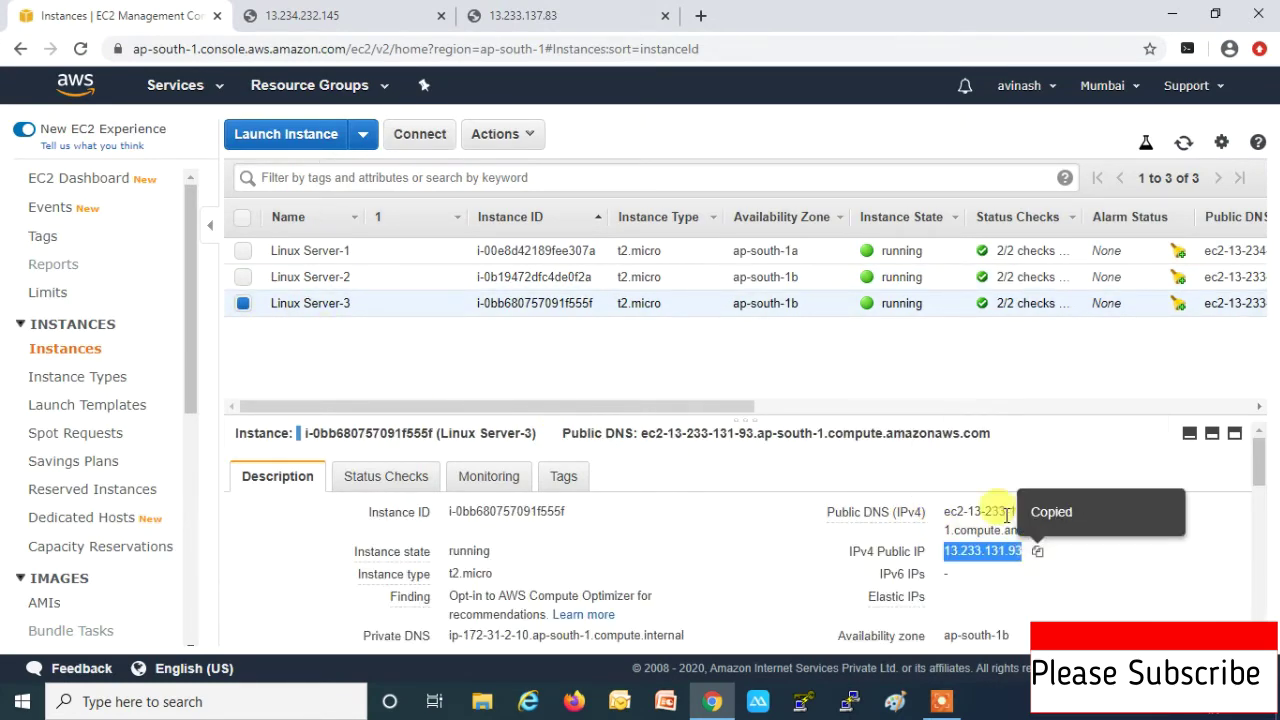
{"action": "left_click", "coordinate": [700, 16]}
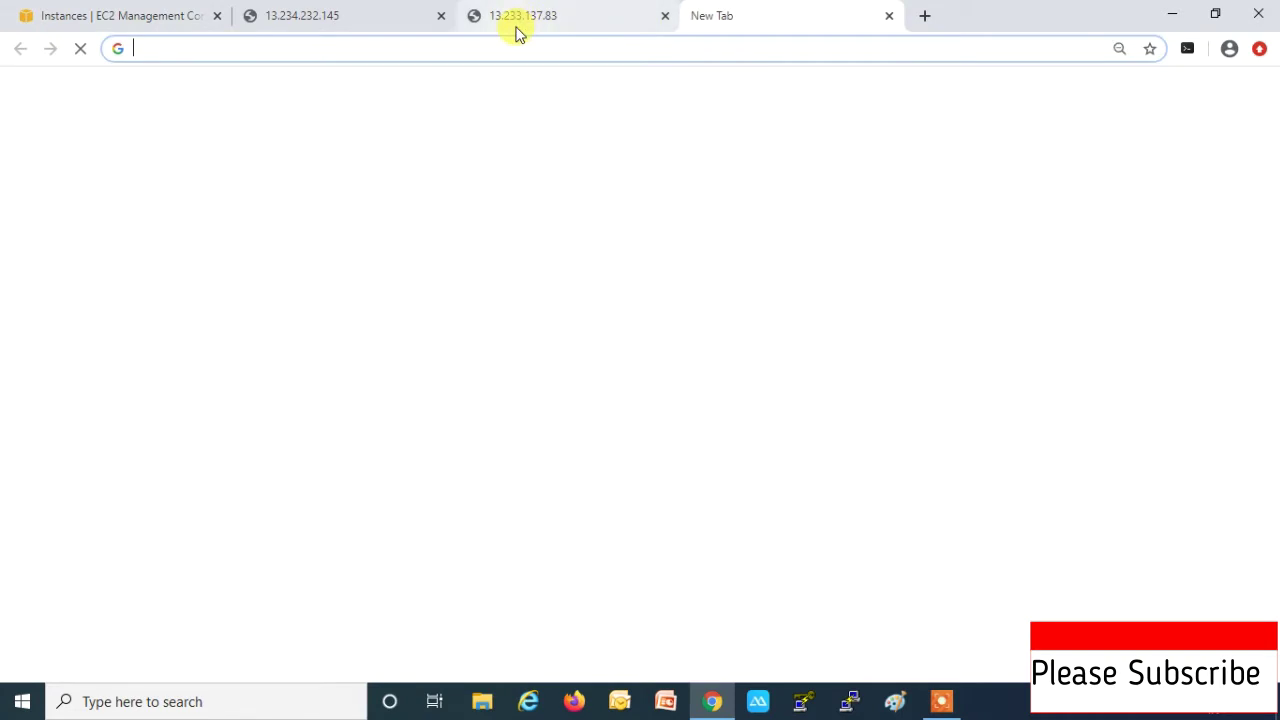
{"action": "key", "text": "ctrl+v"}
{"action": "key", "text": "Return"}
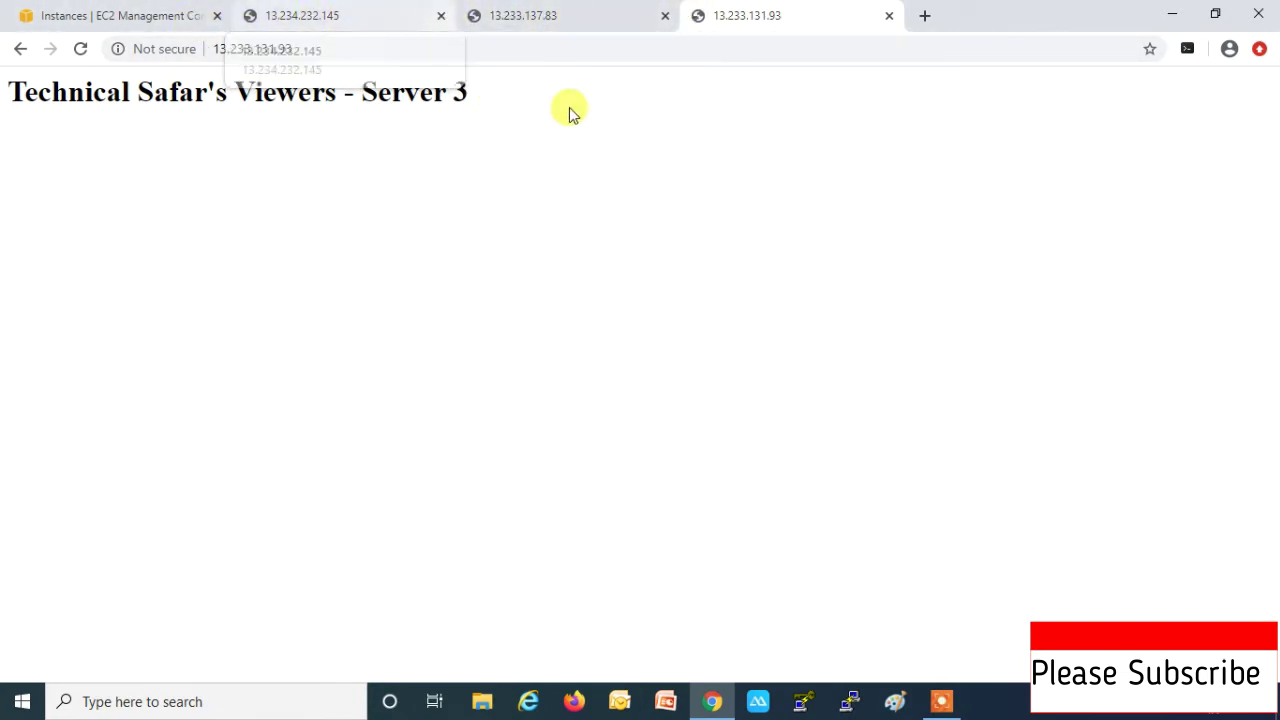
Step: Go back to the instance list and check which security group Linux Server-3 uses in its description
{"action": "left_click", "coordinate": [168, 17]}
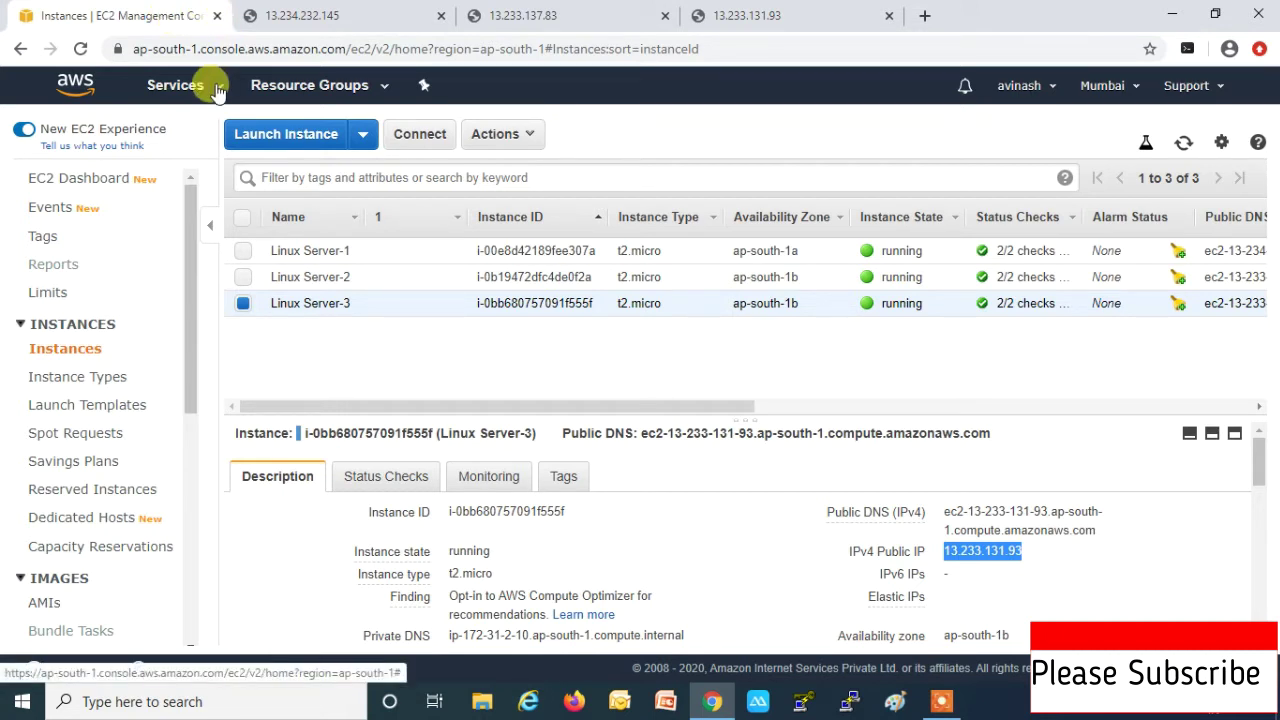
{"action": "left_click", "coordinate": [781, 406]}
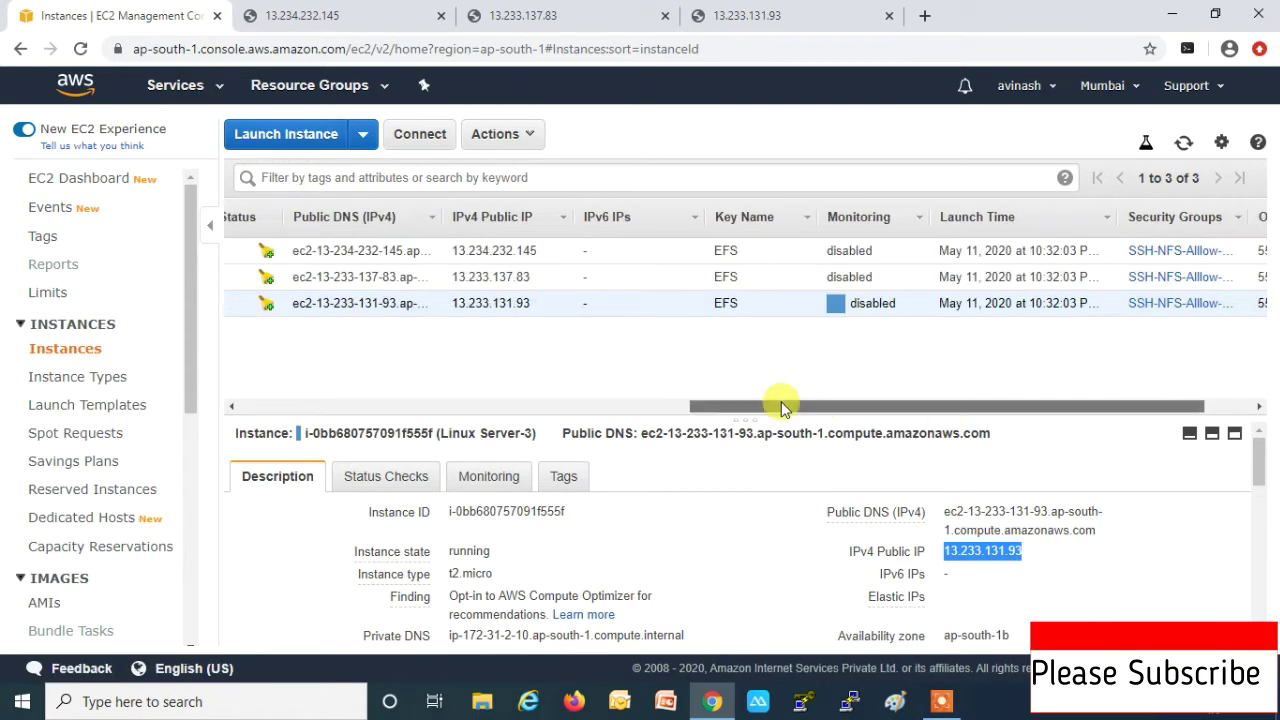
{"action": "left_click_drag", "start_coordinate": [781, 406], "coordinate": [571, 392]}
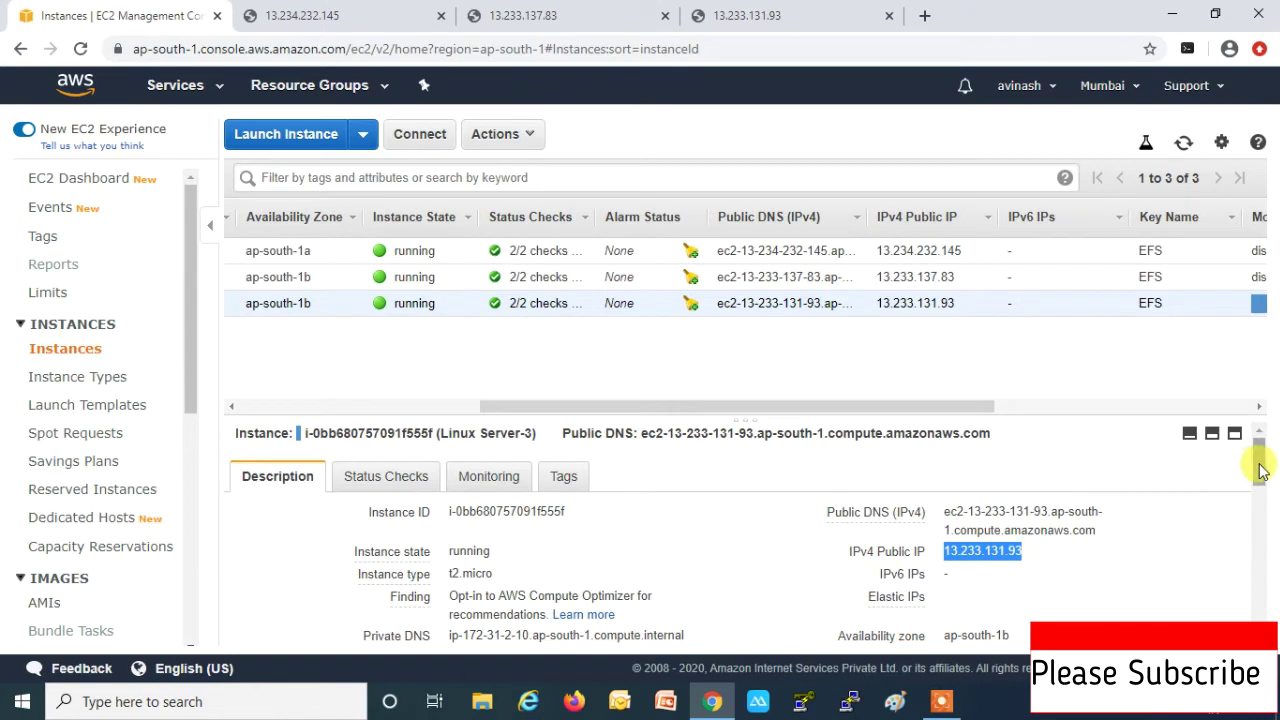
{"action": "scroll", "coordinate": [1260, 468], "scroll_direction": "down", "scroll_amount": 2}
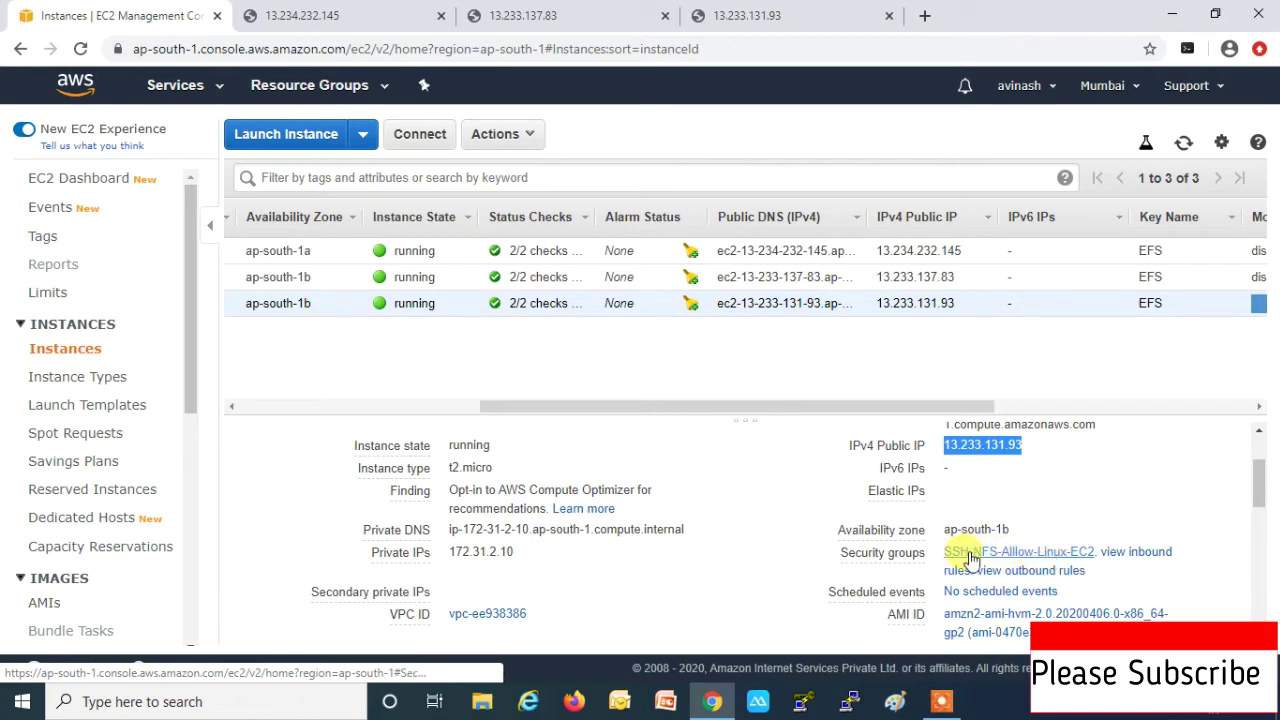
{"action": "left_click_drag", "start_coordinate": [641, 405], "coordinate": [300, 331]}
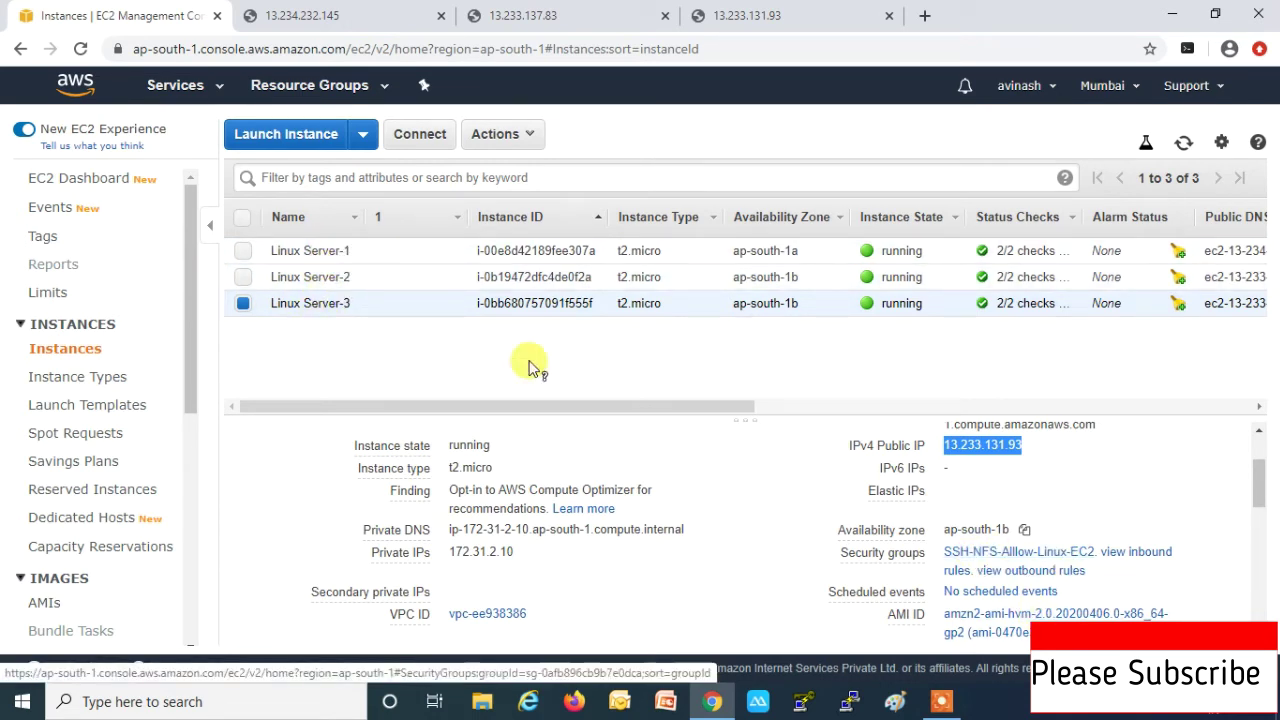
Step: Select only Linux Server-2 and check its security group in the instance description
{"action": "left_click", "coordinate": [243, 277]}
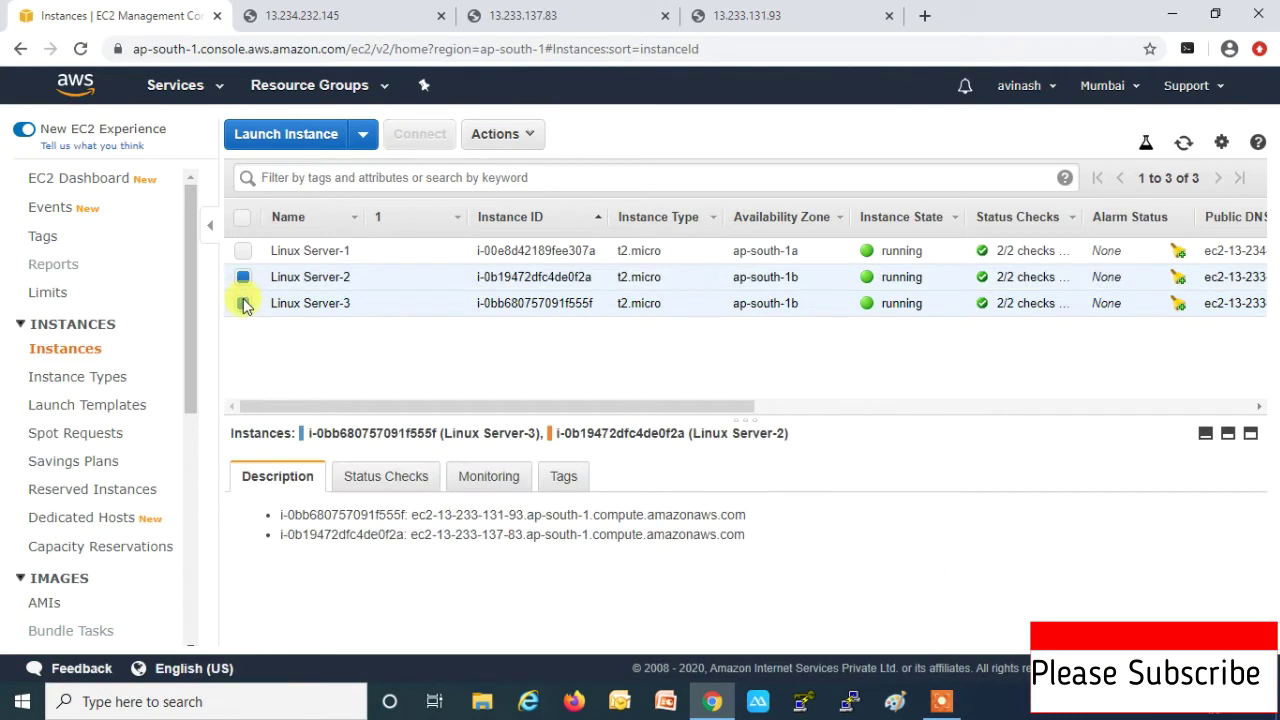
{"action": "left_click", "coordinate": [243, 303]}
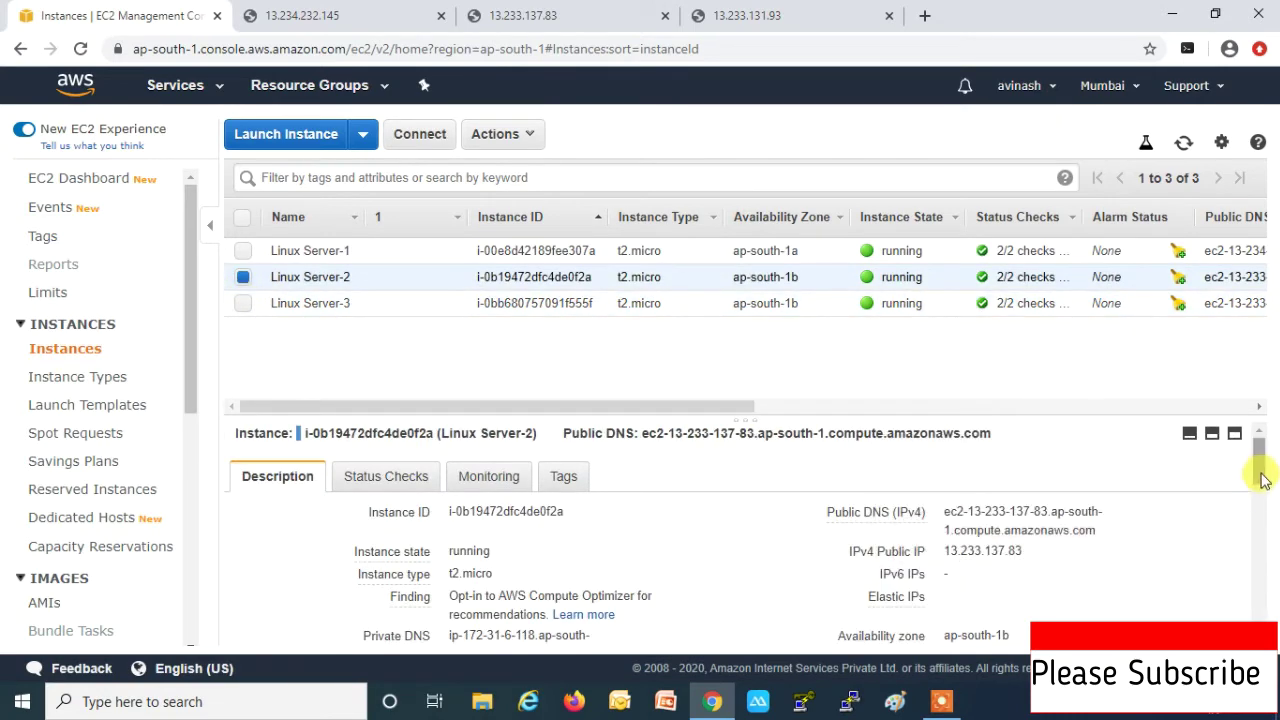
{"action": "left_click_drag", "start_coordinate": [1259, 475], "coordinate": [1262, 540]}
{"action": "scroll", "coordinate": [1260, 530], "scroll_direction": "up", "scroll_amount": 1}
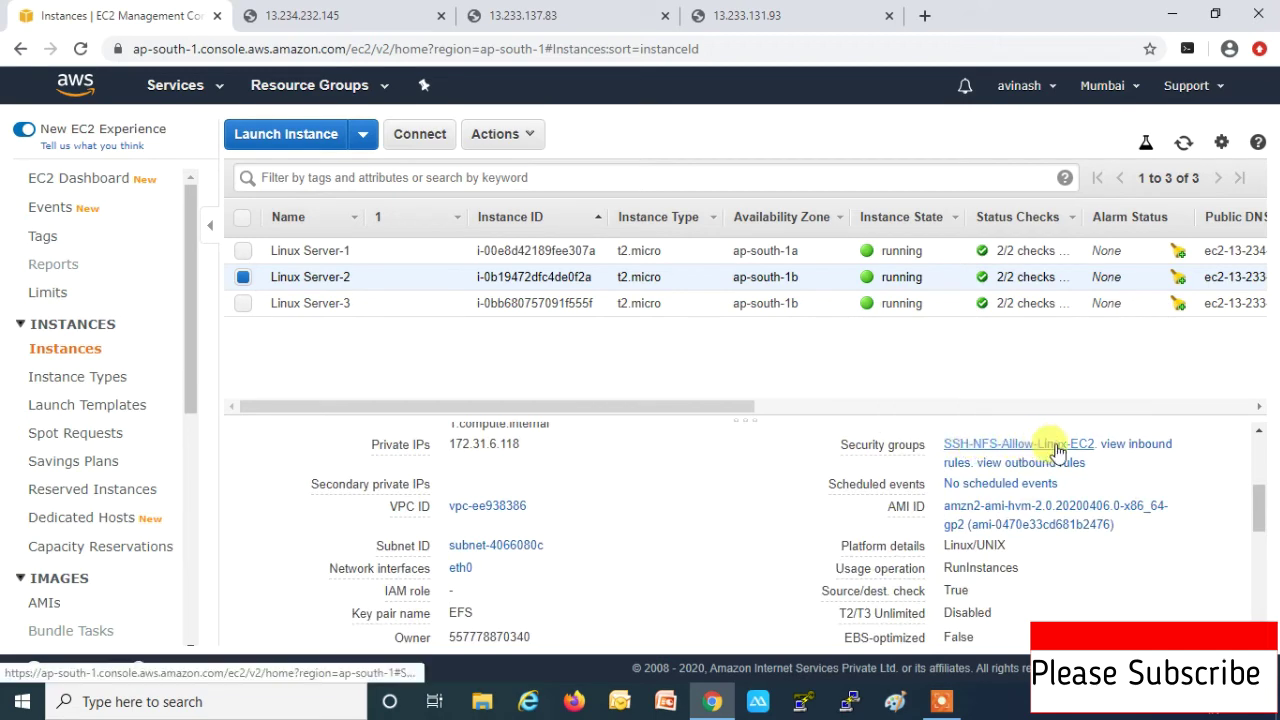
Step: Select only Linux Server-1 and view the inbound rules of its security group
{"action": "left_click", "coordinate": [243, 251]}
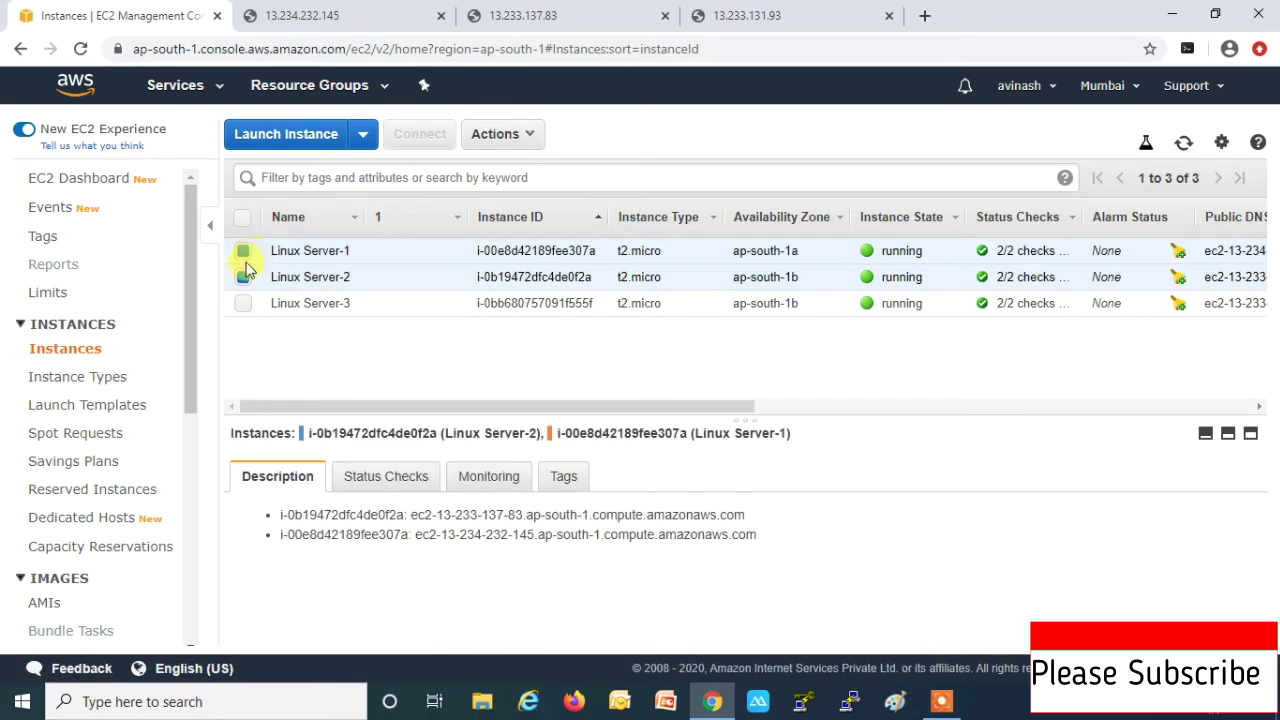
{"action": "left_click", "coordinate": [243, 277]}
{"action": "left_click_drag", "start_coordinate": [1252, 484], "coordinate": [1262, 526]}
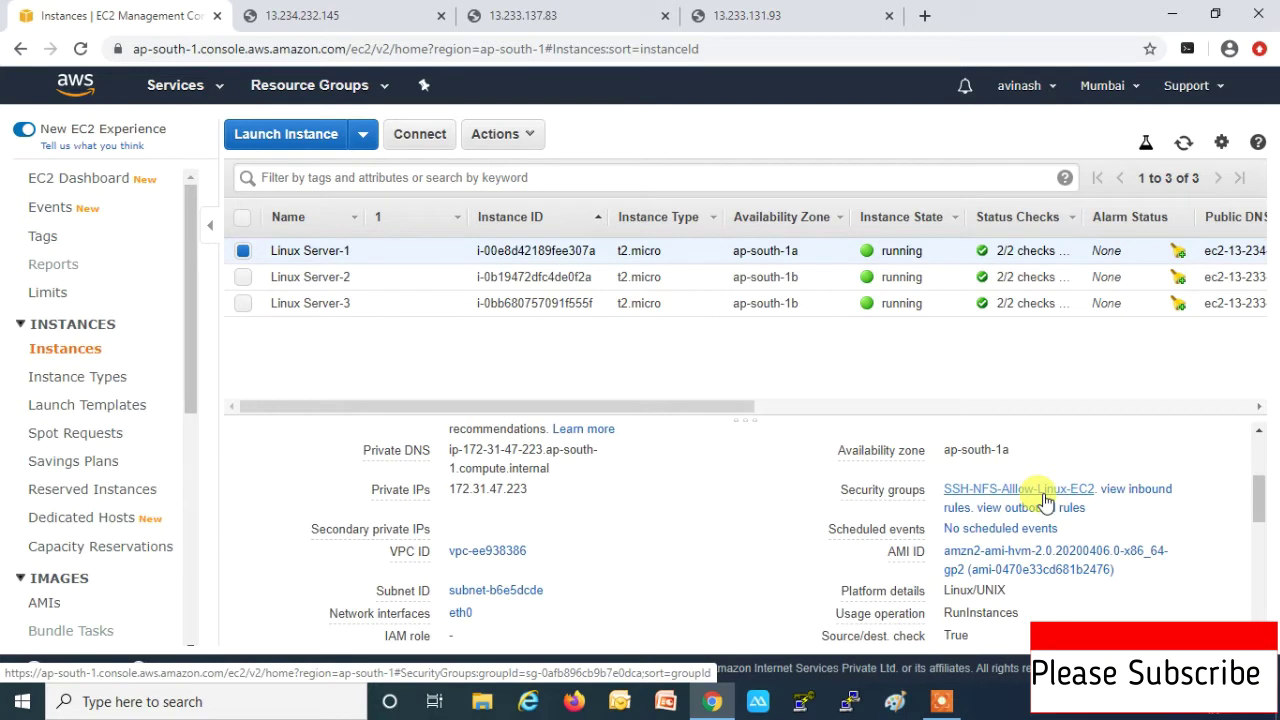
{"action": "left_click", "coordinate": [1130, 492]}
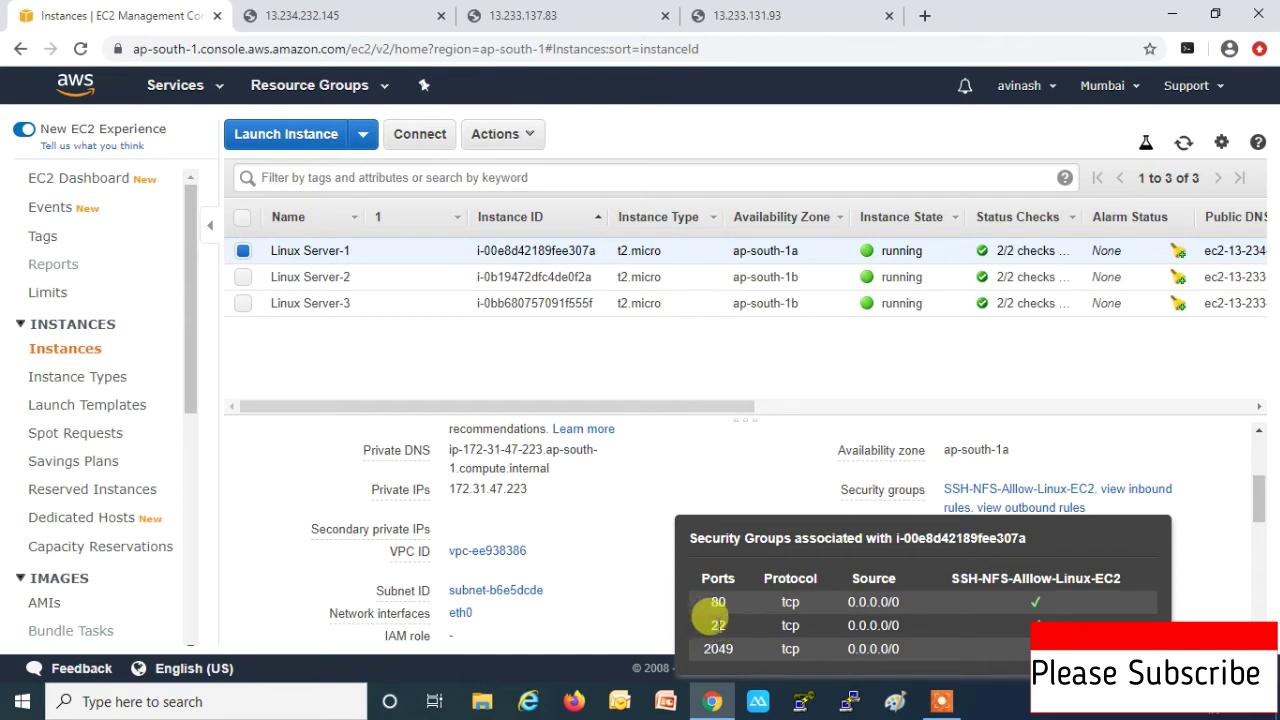
{"action": "left_click_drag", "start_coordinate": [703, 630], "coordinate": [900, 625]}
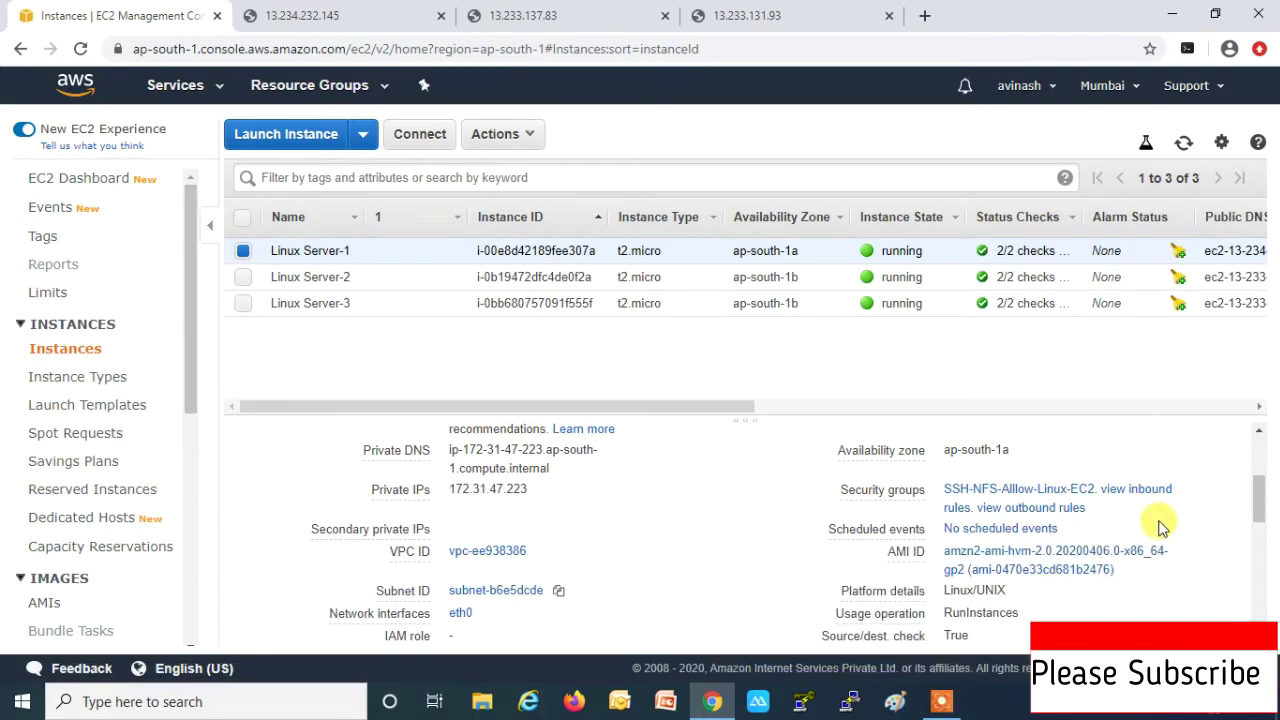
Step: Delete the NFS inbound rule from the SSH-NFS-Alllow-Linux-EC2 security group, save the rules and dismiss the notification
{"action": "left_click", "coordinate": [1020, 497]}
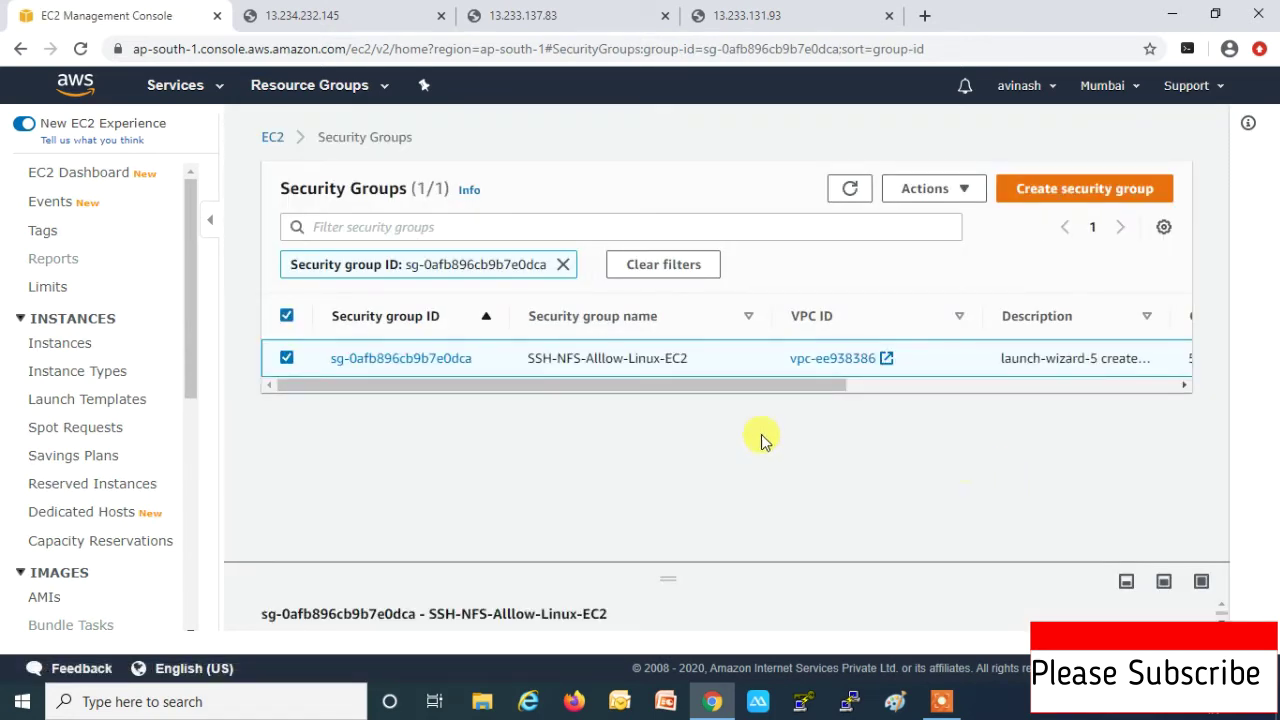
{"action": "left_click", "coordinate": [955, 192]}
{"action": "left_click", "coordinate": [945, 248]}
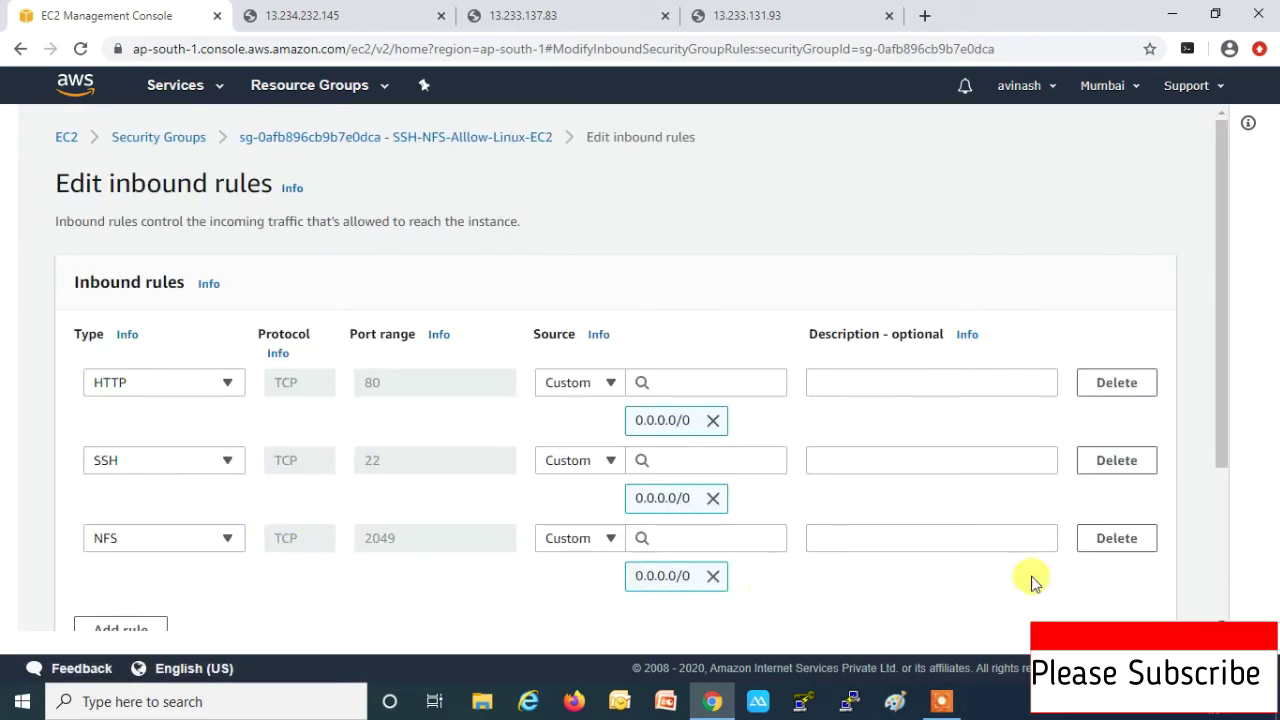
{"action": "left_click", "coordinate": [1112, 540]}
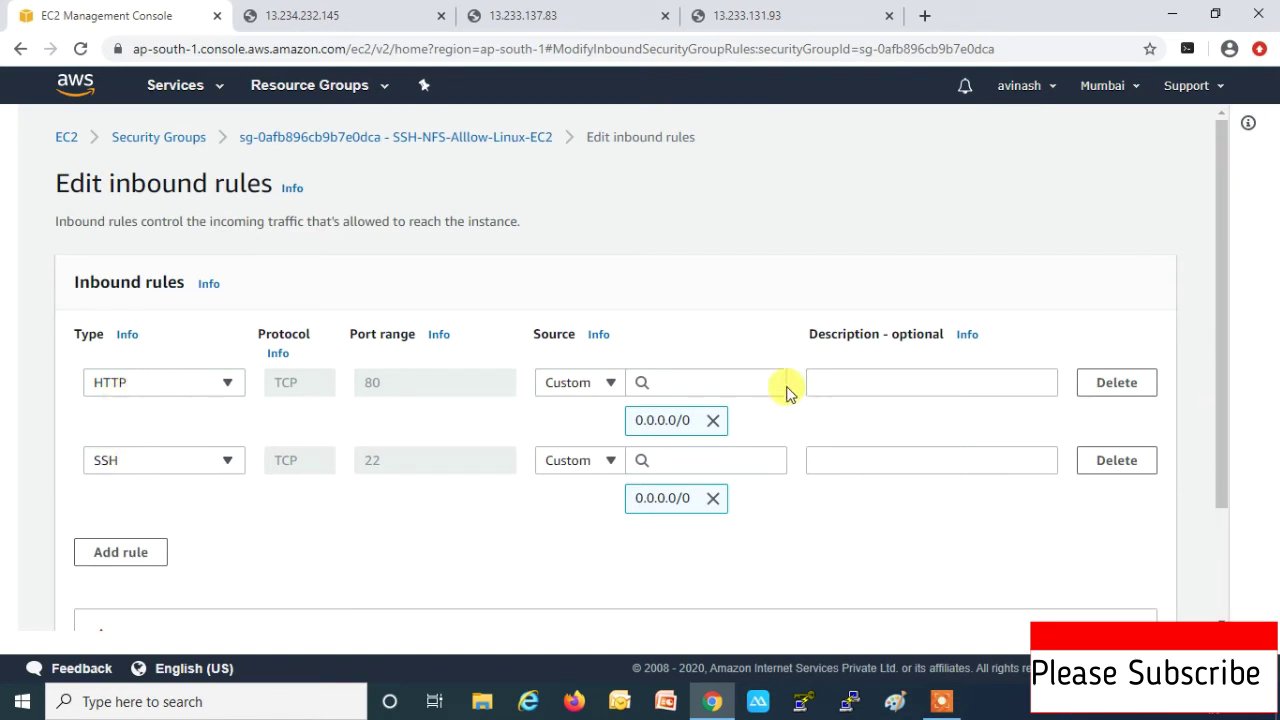
{"action": "left_click_drag", "start_coordinate": [1221, 295], "coordinate": [1221, 400]}
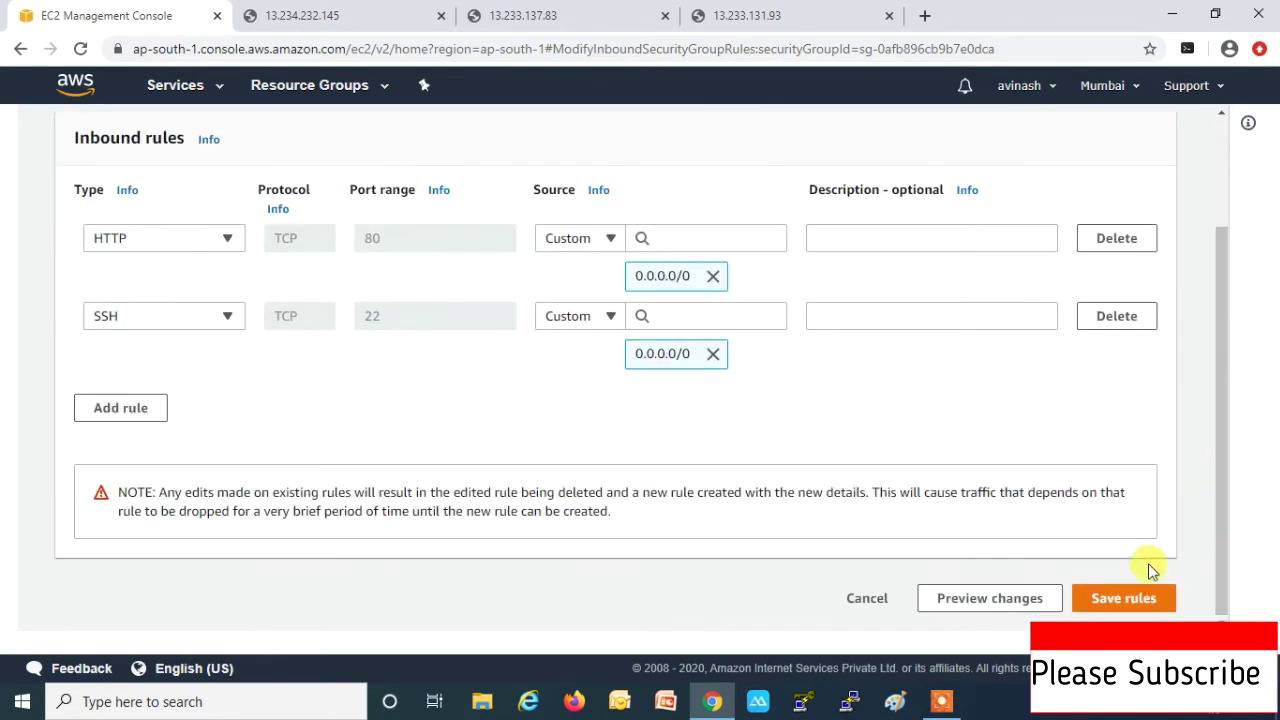
{"action": "left_click", "coordinate": [1126, 600]}
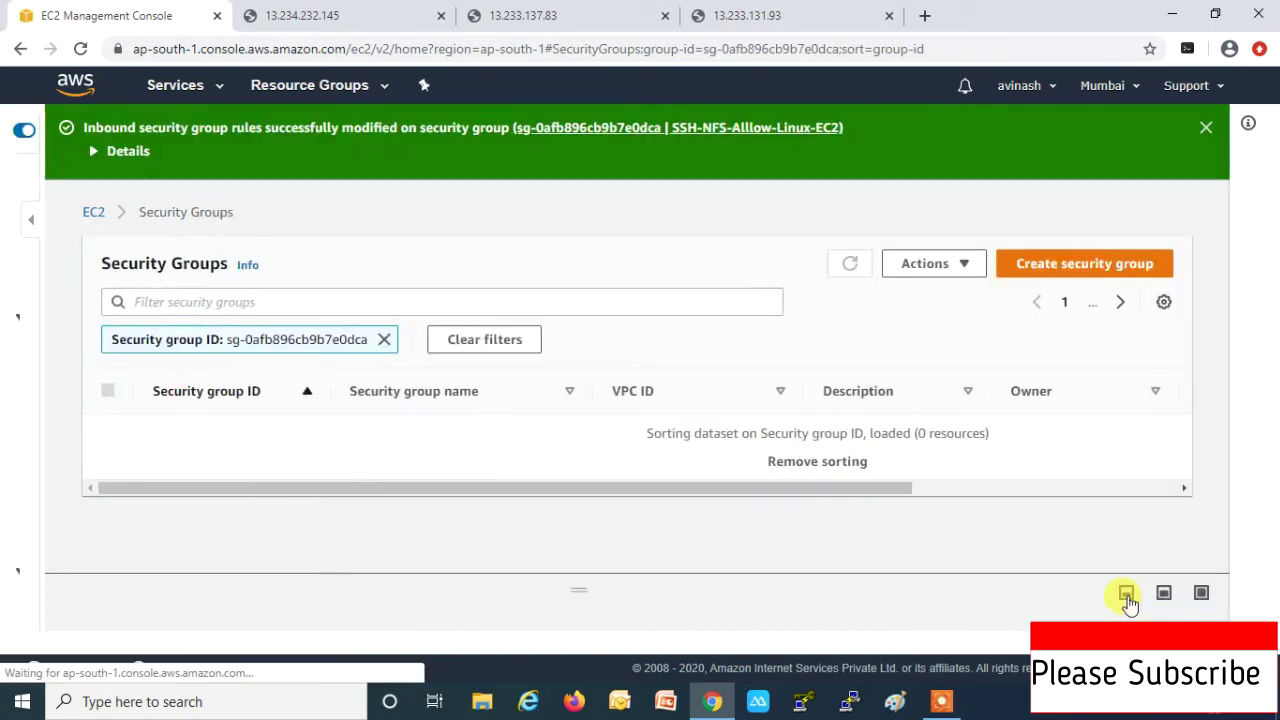
{"action": "left_click", "coordinate": [1205, 128]}
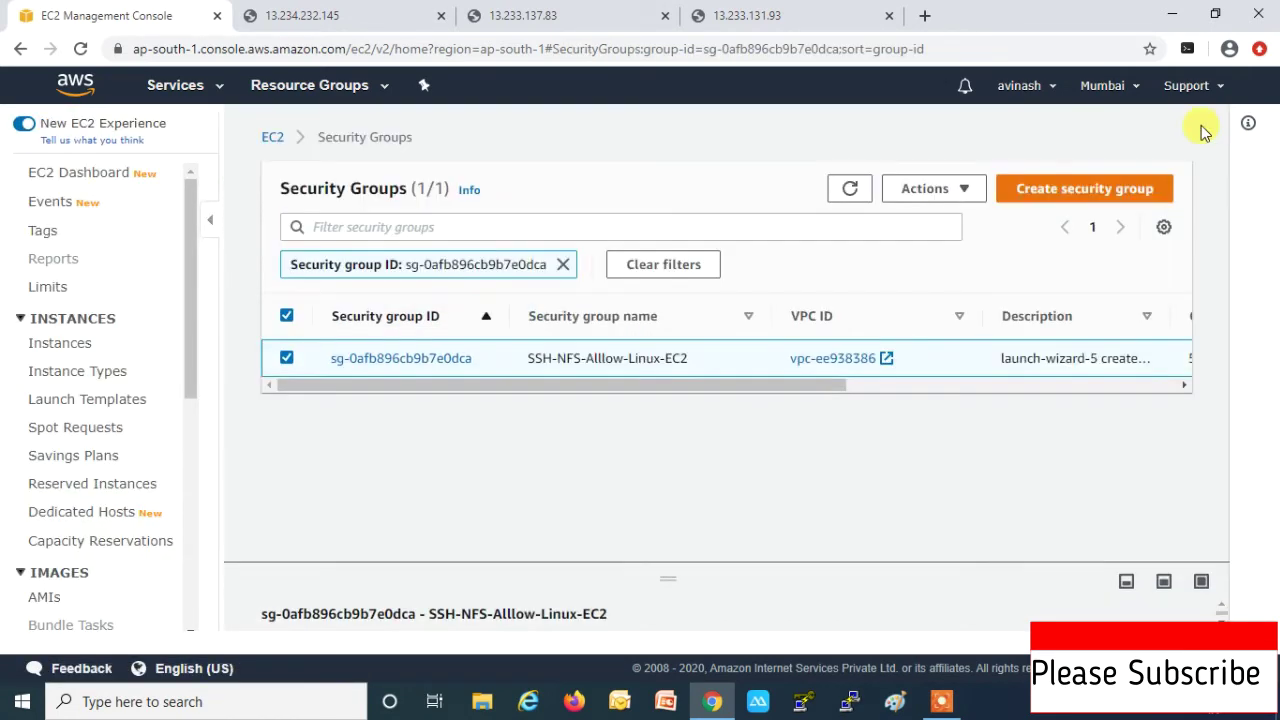
Step: Go to the EC2 dashboard and open the list of load balancers
{"action": "left_click", "coordinate": [214, 86]}
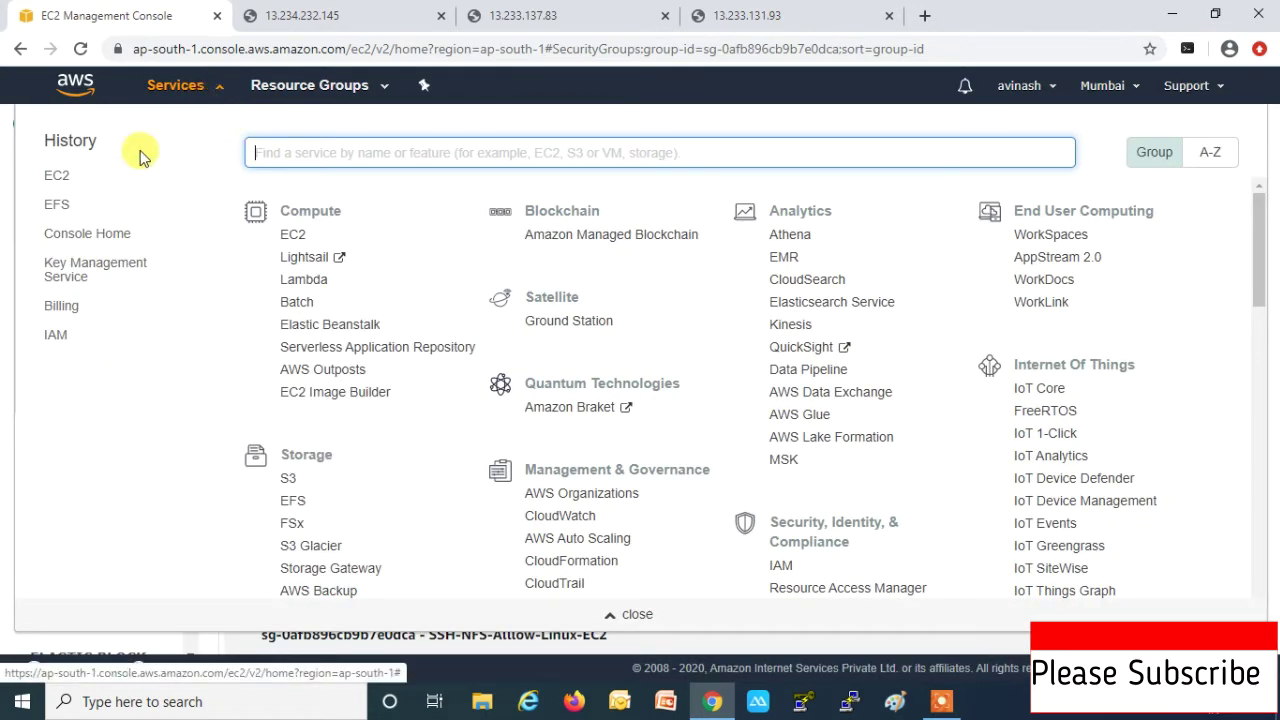
{"action": "left_click", "coordinate": [55, 176]}
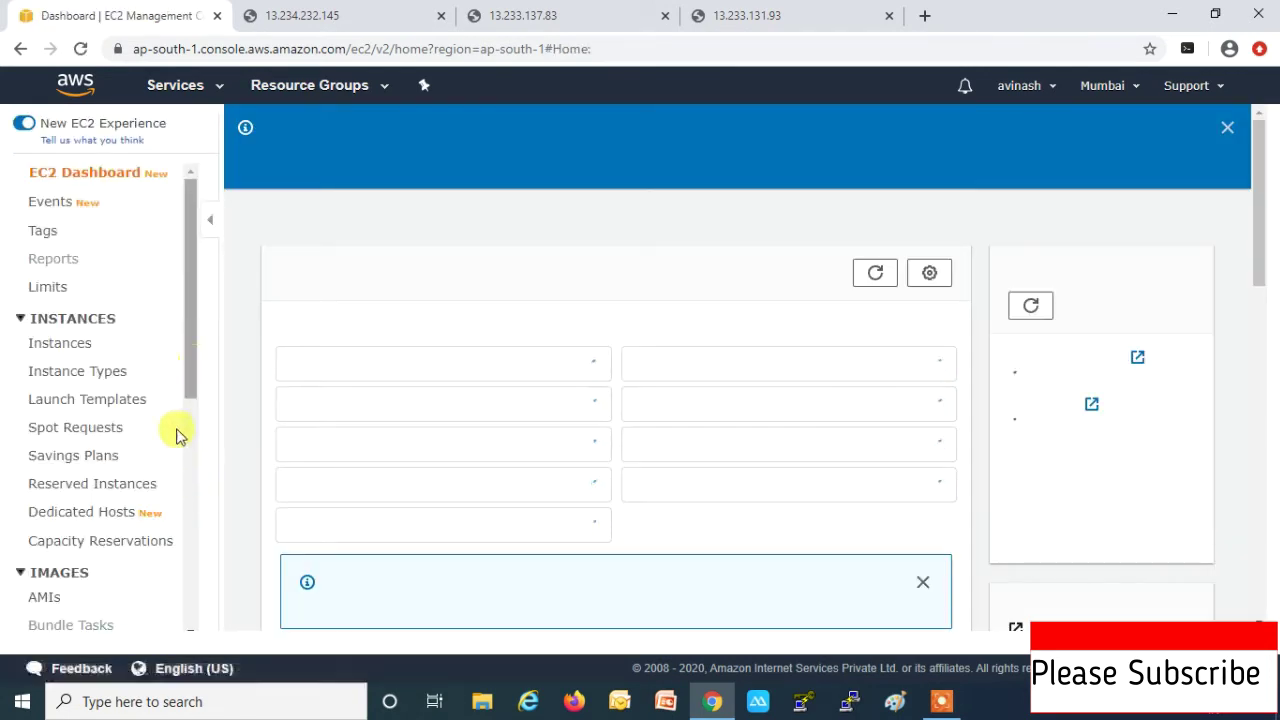
{"action": "scroll", "coordinate": [183, 374], "scroll_direction": "down", "scroll_amount": 3}
{"action": "scroll", "coordinate": [193, 474], "scroll_direction": "down", "scroll_amount": 2}
{"action": "scroll", "coordinate": [193, 474], "scroll_direction": "down", "scroll_amount": 1}
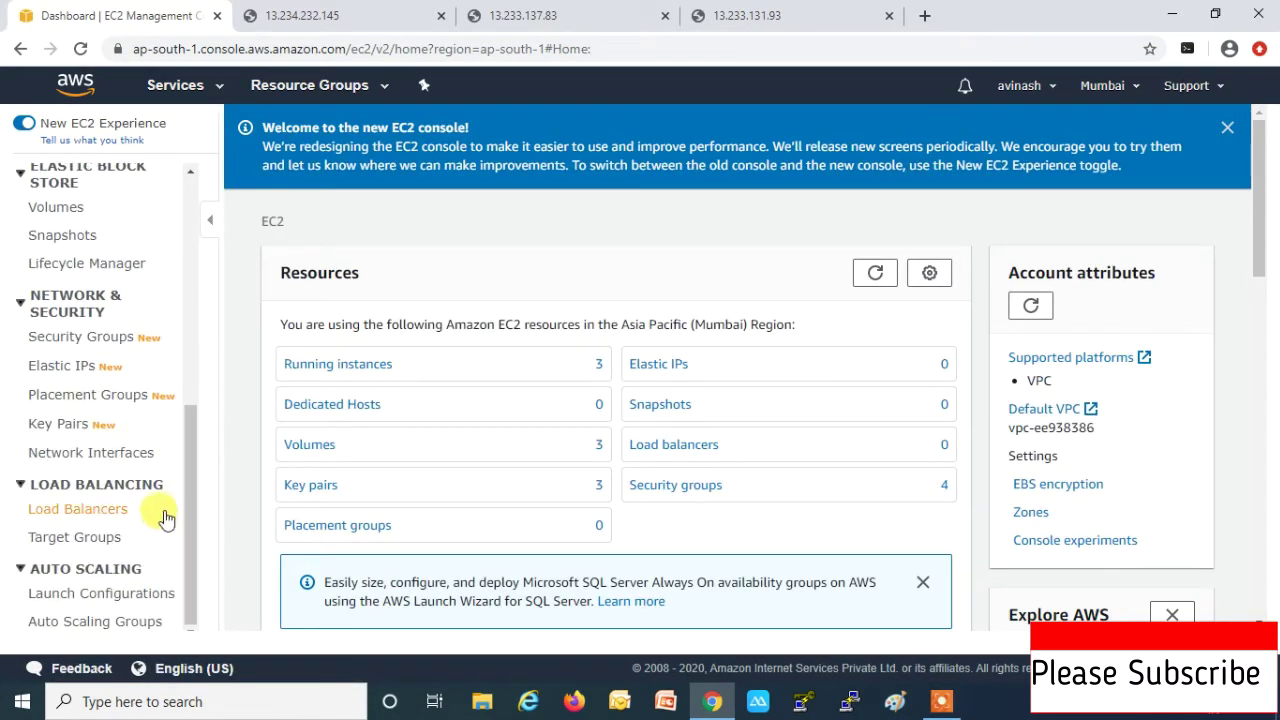
{"action": "left_click", "coordinate": [99, 540]}
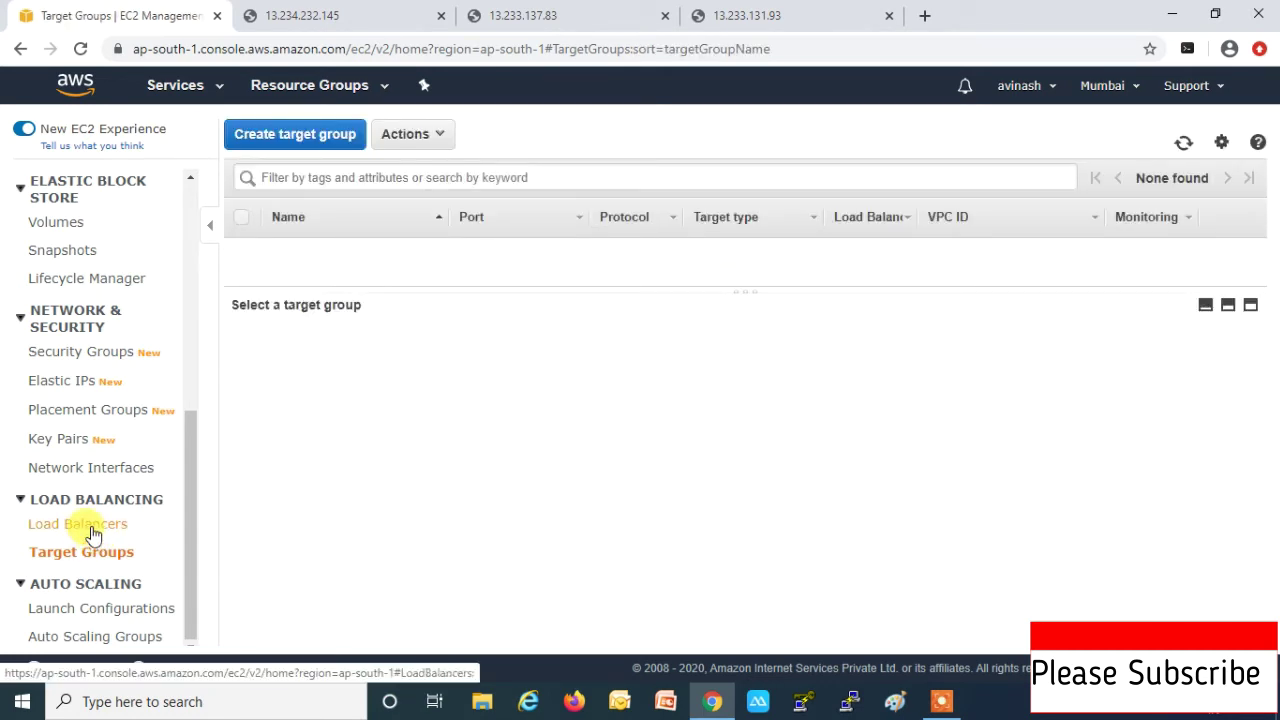
{"action": "left_click", "coordinate": [92, 530]}
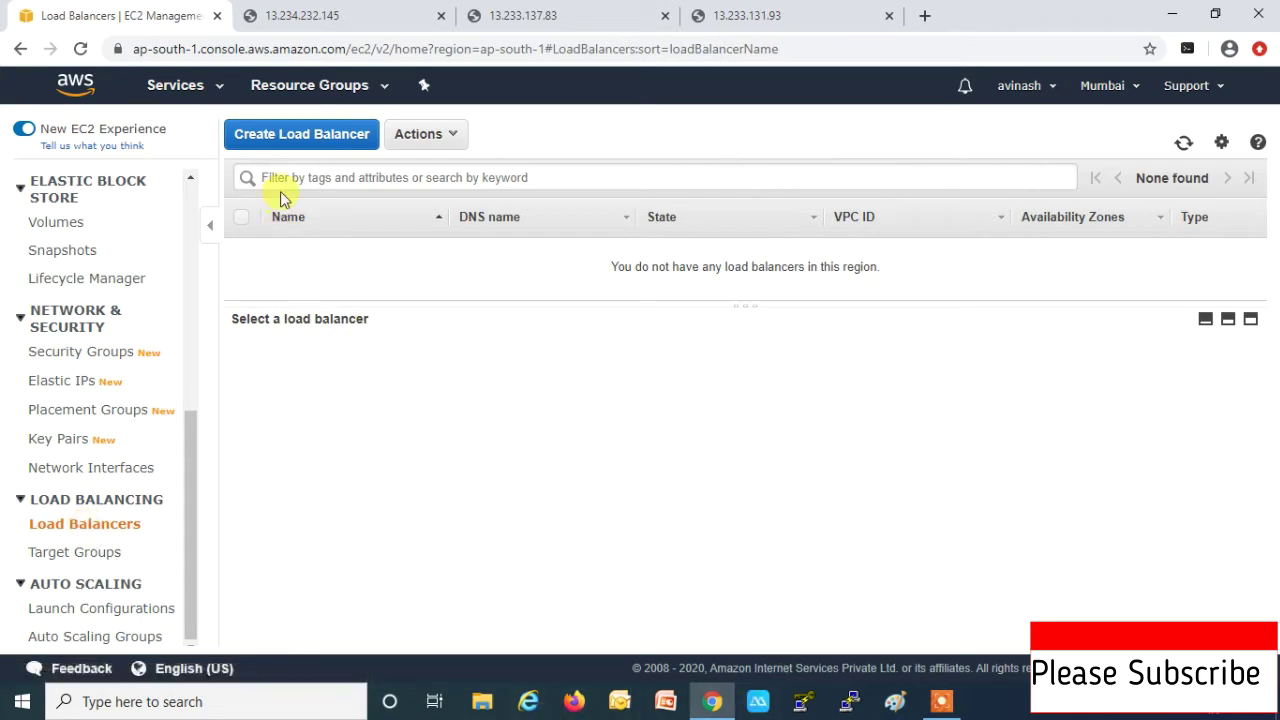
Step: Start creating a Classic Load Balancer and name it FIRST_CLB
{"action": "left_click", "coordinate": [295, 137]}
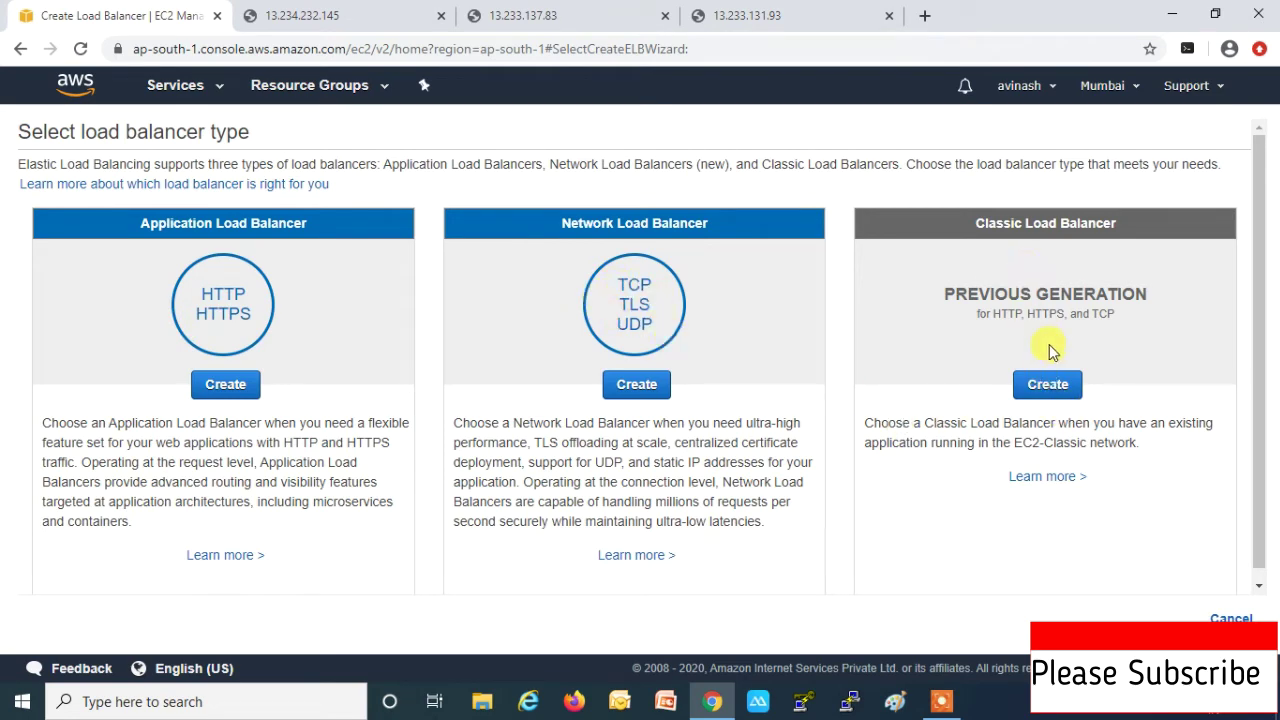
{"action": "left_click", "coordinate": [1050, 384]}
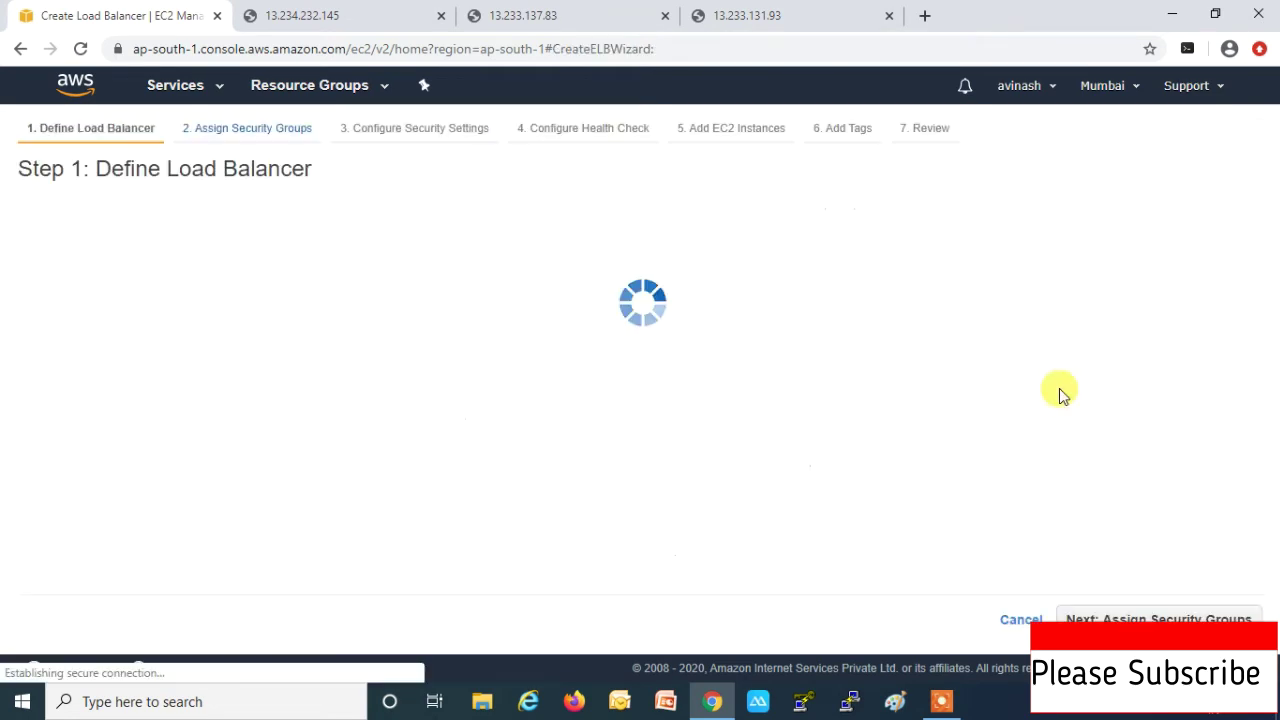
{"action": "left_click", "coordinate": [302, 311]}
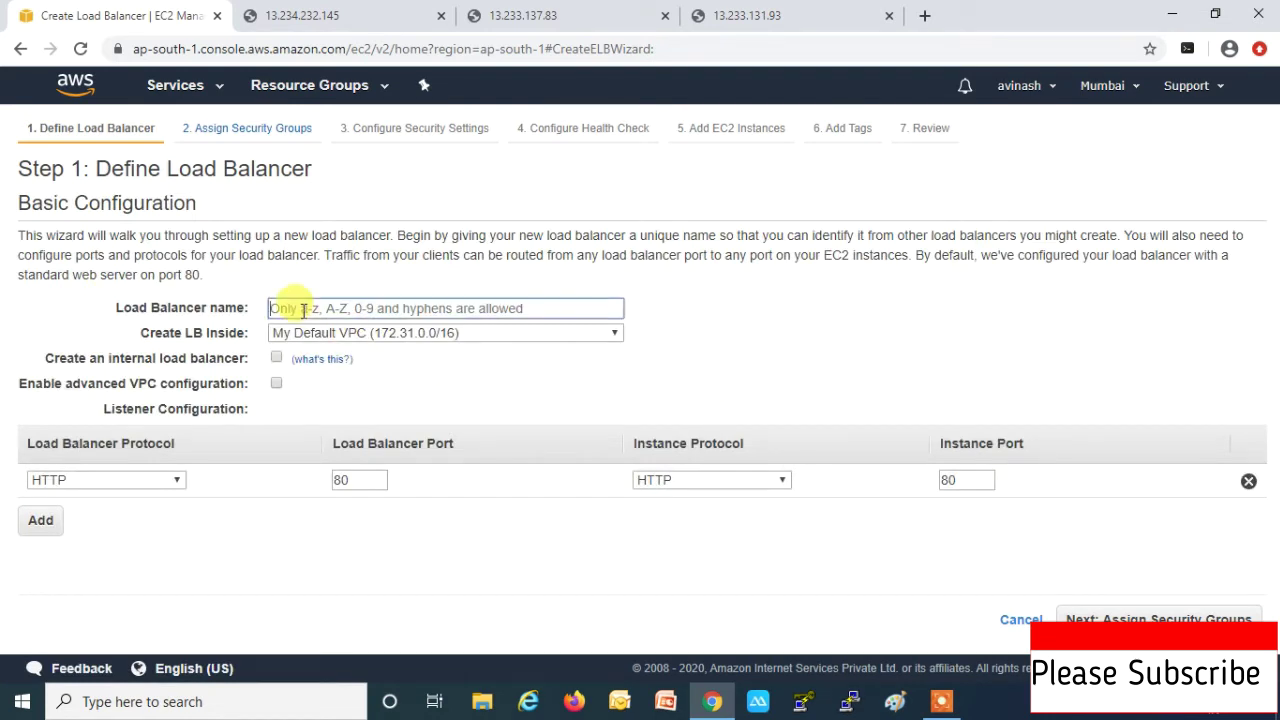
{"action": "type", "text": "Fi"}
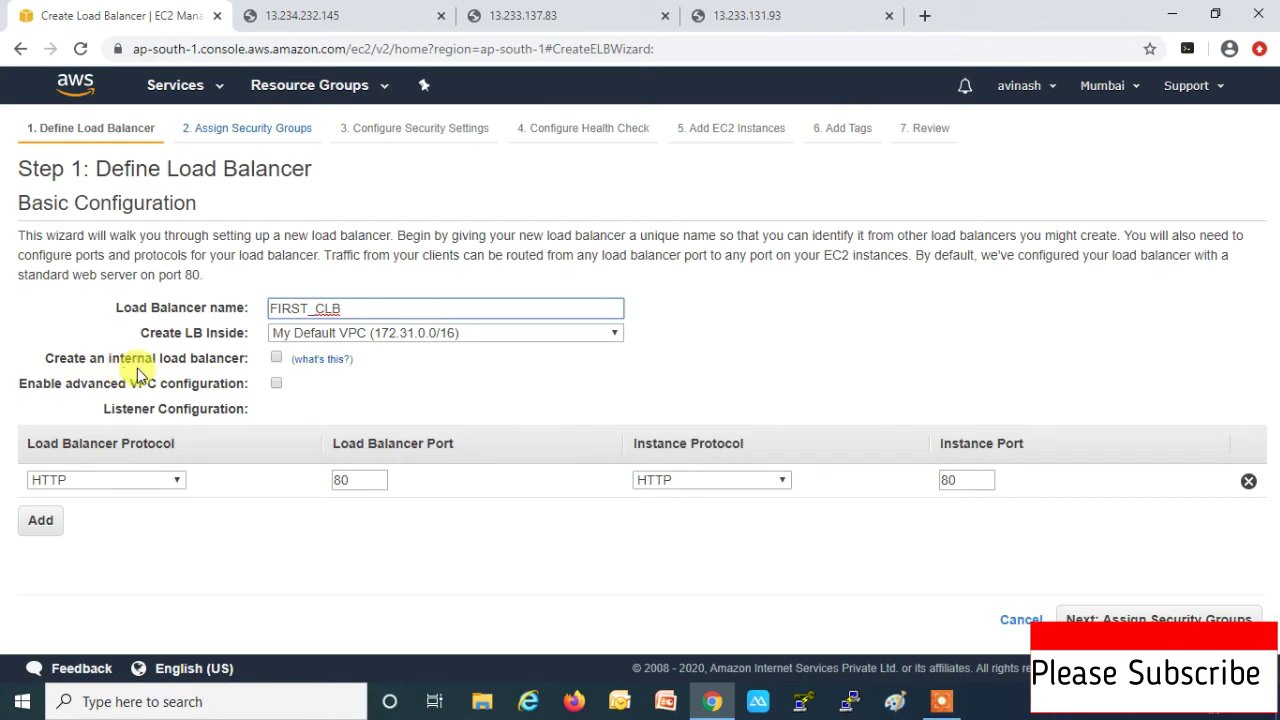
Step: Review the internal load balancer option and the protocols available for the listener's instance and load balancer sides
{"action": "left_click", "coordinate": [277, 360]}
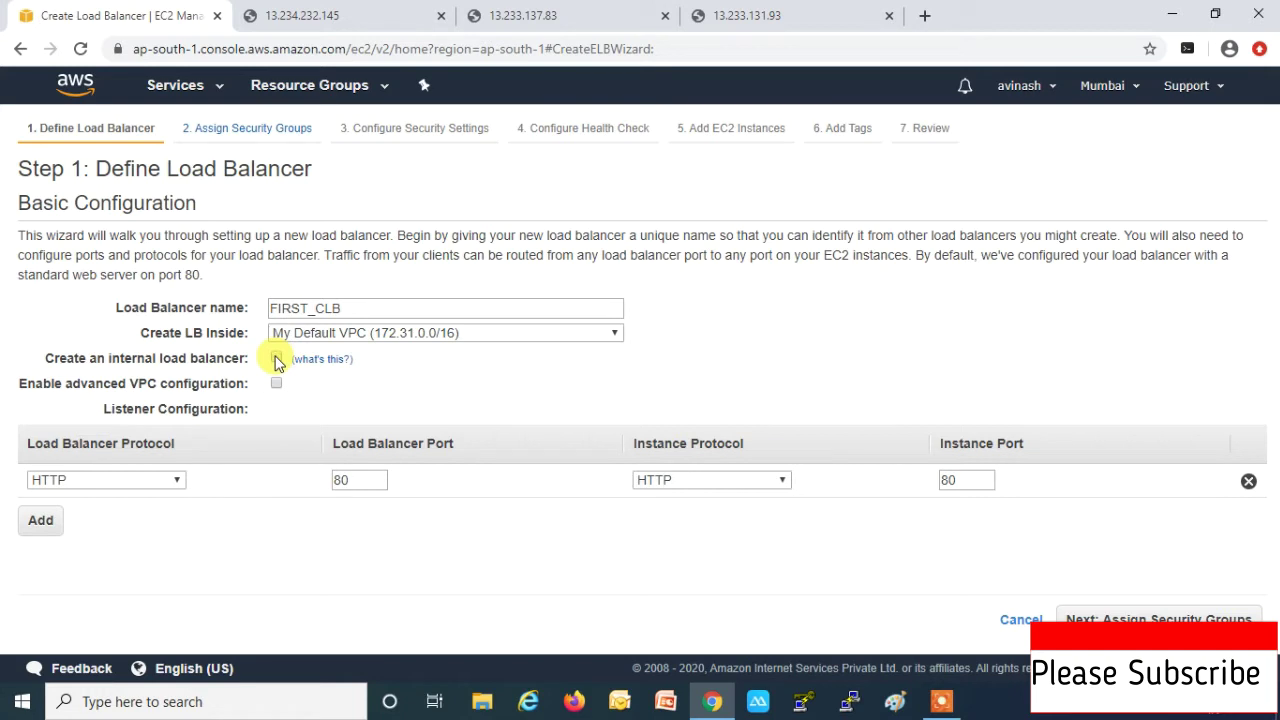
{"action": "left_click", "coordinate": [277, 360]}
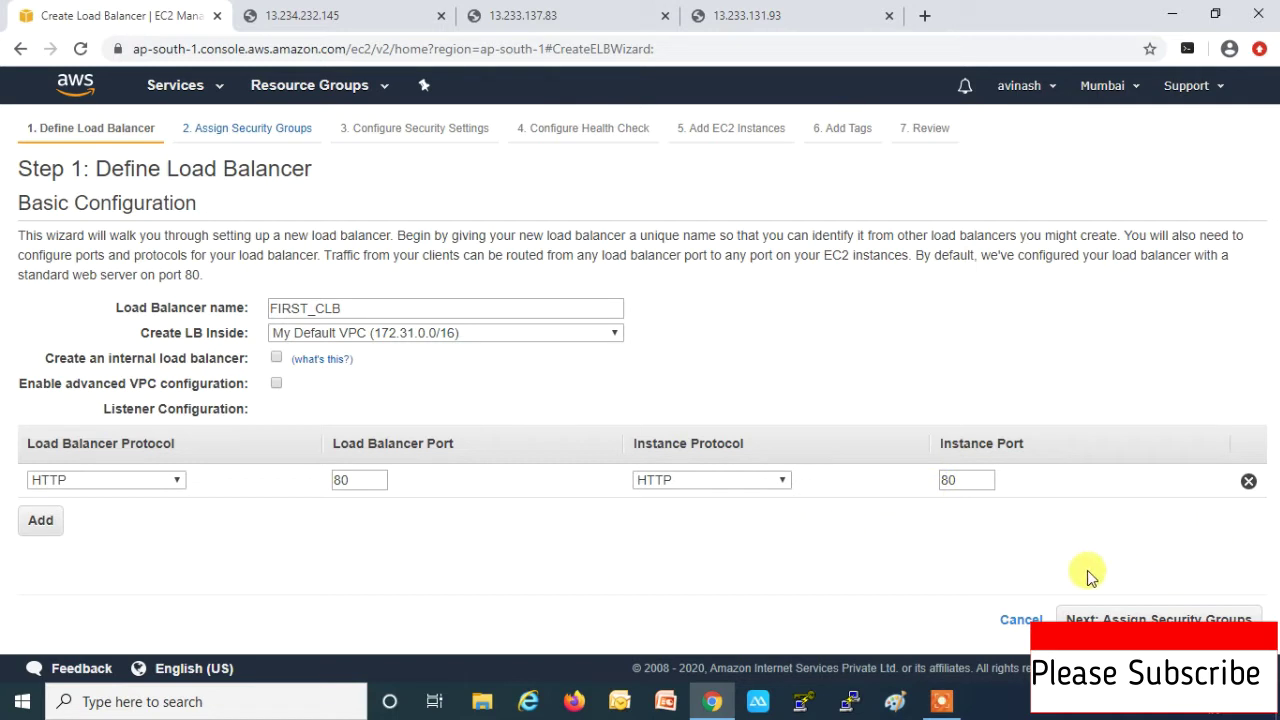
{"action": "left_click", "coordinate": [727, 490]}
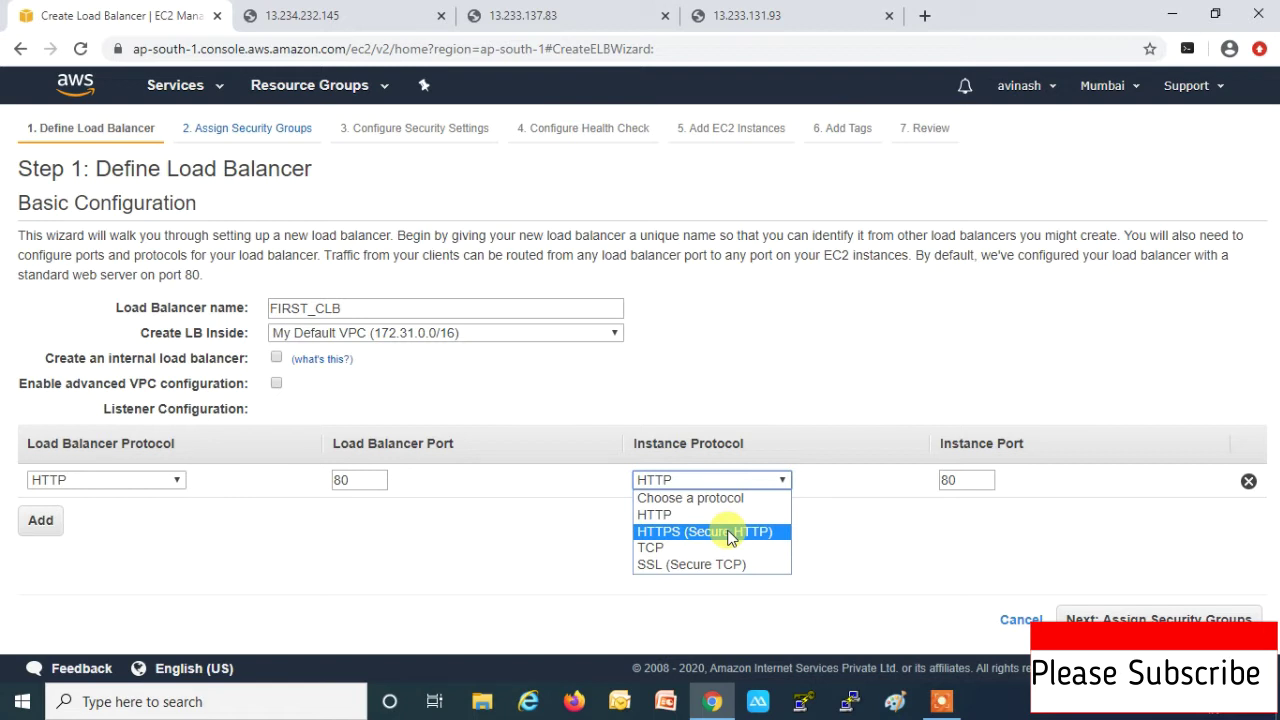
{"action": "left_click", "coordinate": [177, 485]}
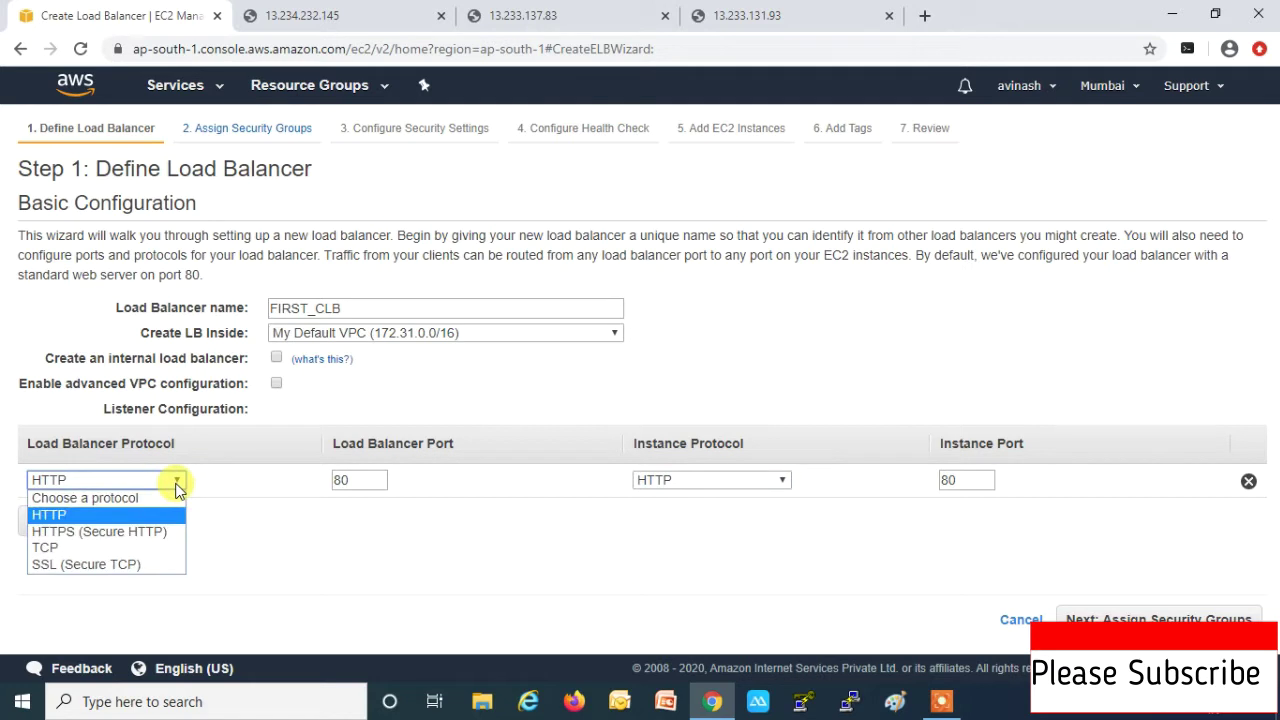
{"action": "left_click", "coordinate": [177, 483]}
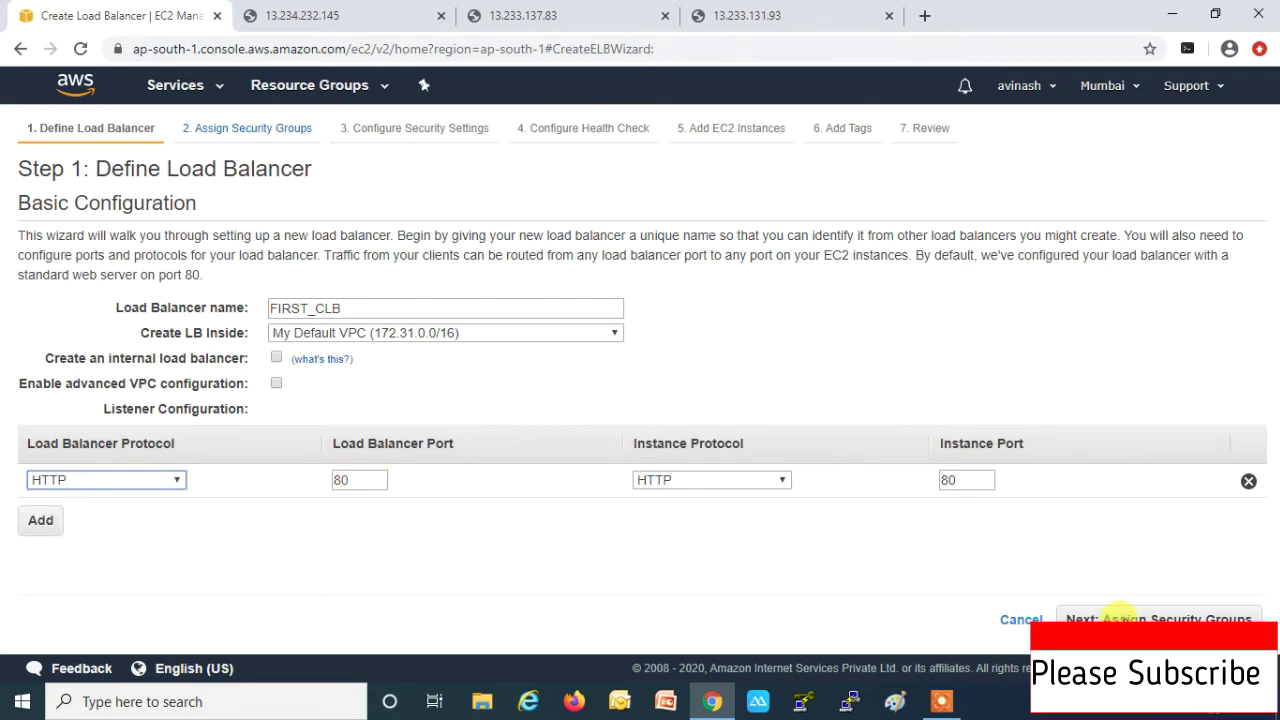
Step: Correct the load balancer name to FIRST-CLB and continue to the security group assignment
{"action": "left_click", "coordinate": [1120, 617]}
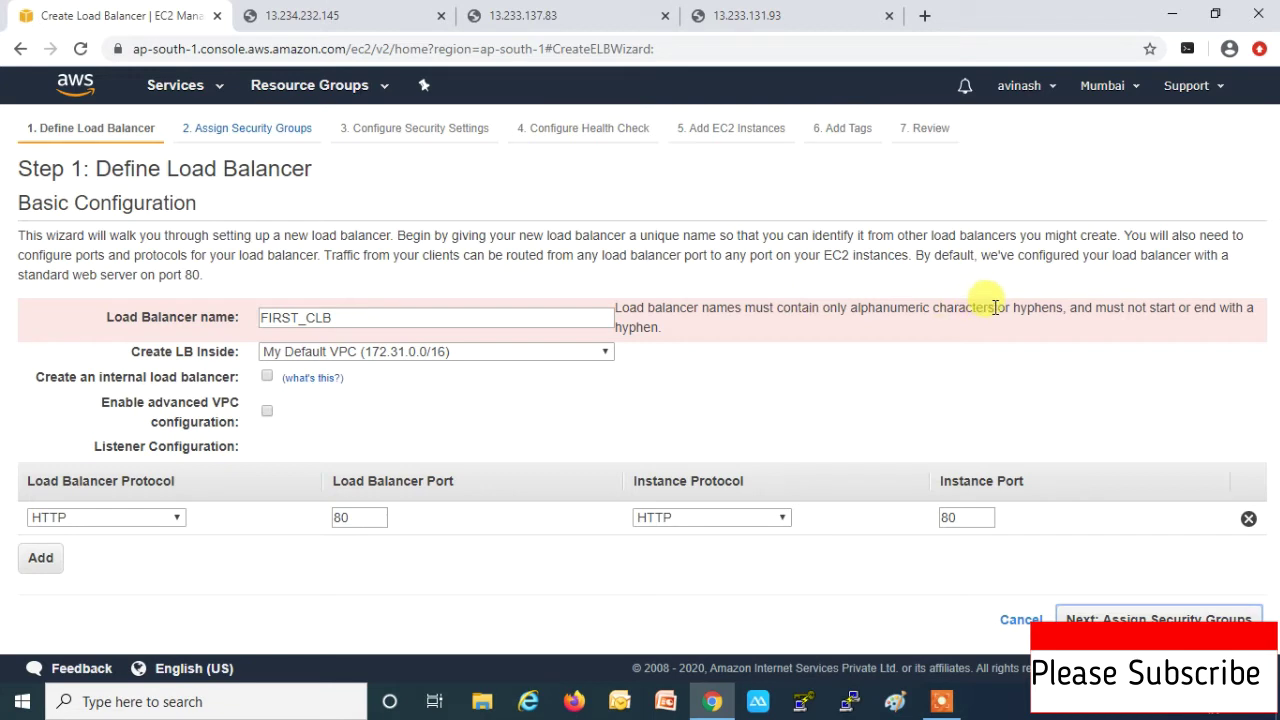
{"action": "left_click", "coordinate": [310, 318]}
{"action": "key", "text": "BackSpace"}
{"action": "type", "text": "-"}
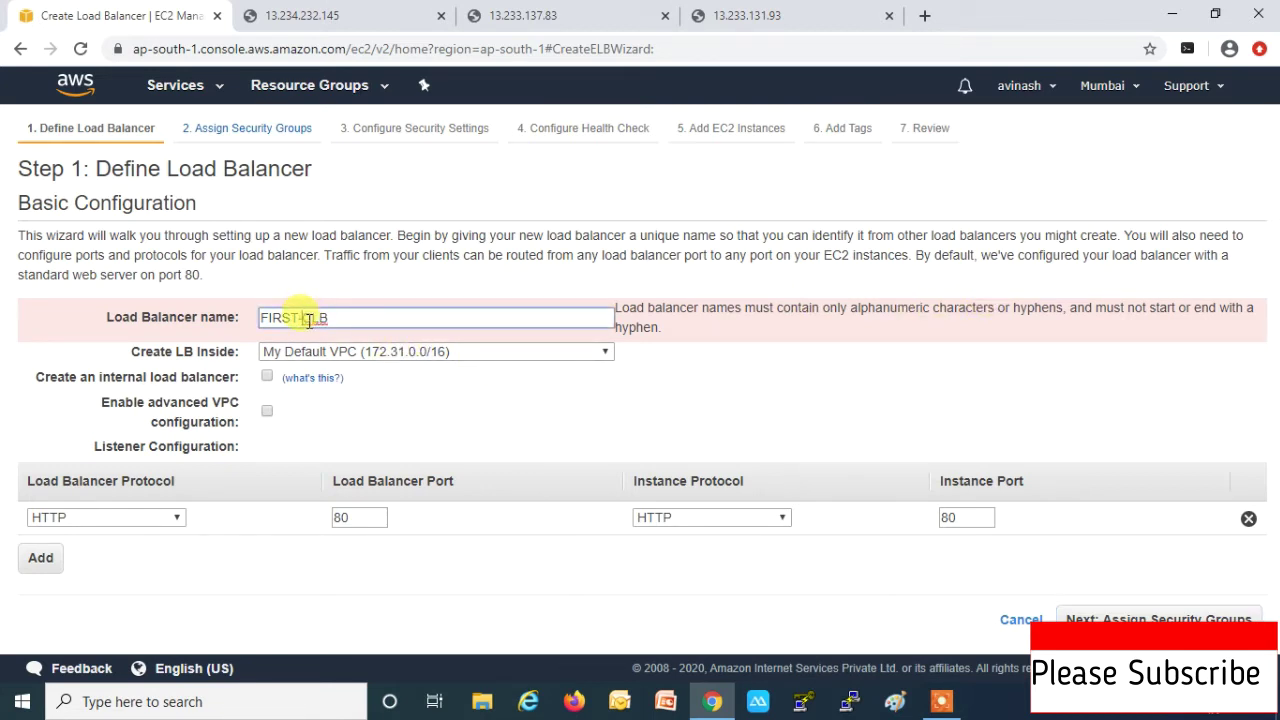
{"action": "left_click", "coordinate": [1133, 619]}
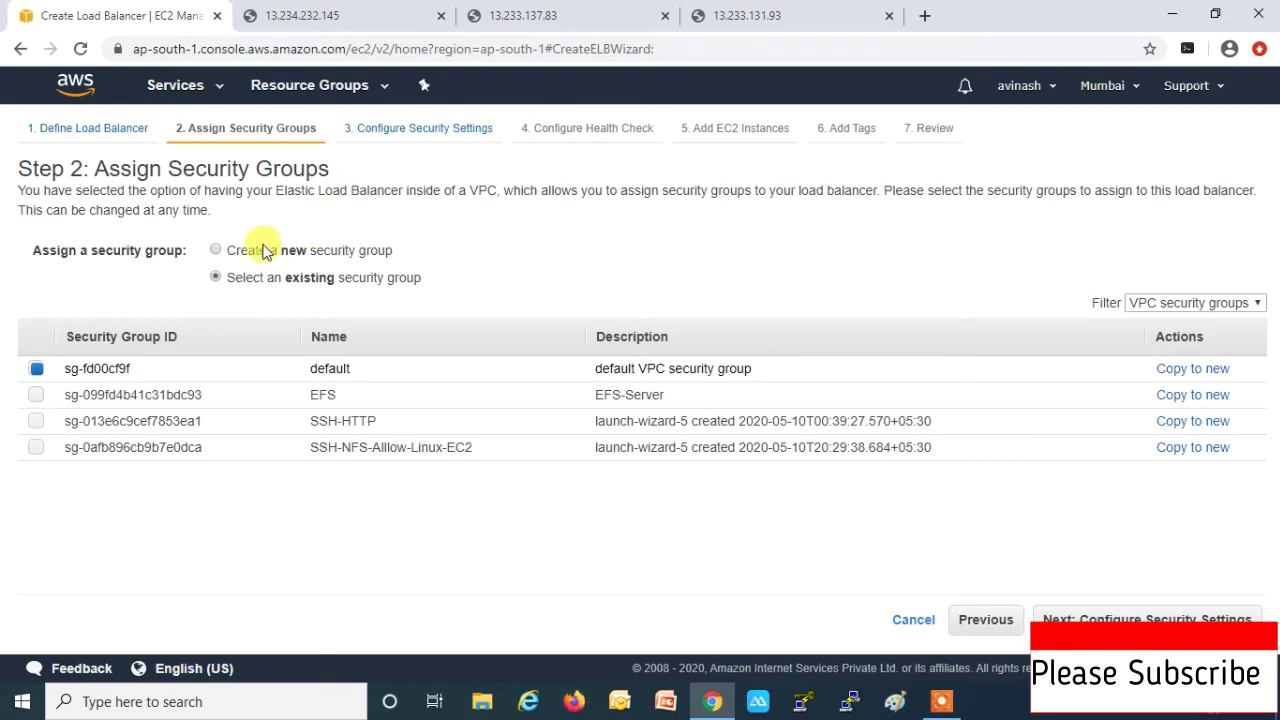
Step: Choose to create a new security group for the load balancer and name it LOadBalancer
{"action": "left_click", "coordinate": [216, 253]}
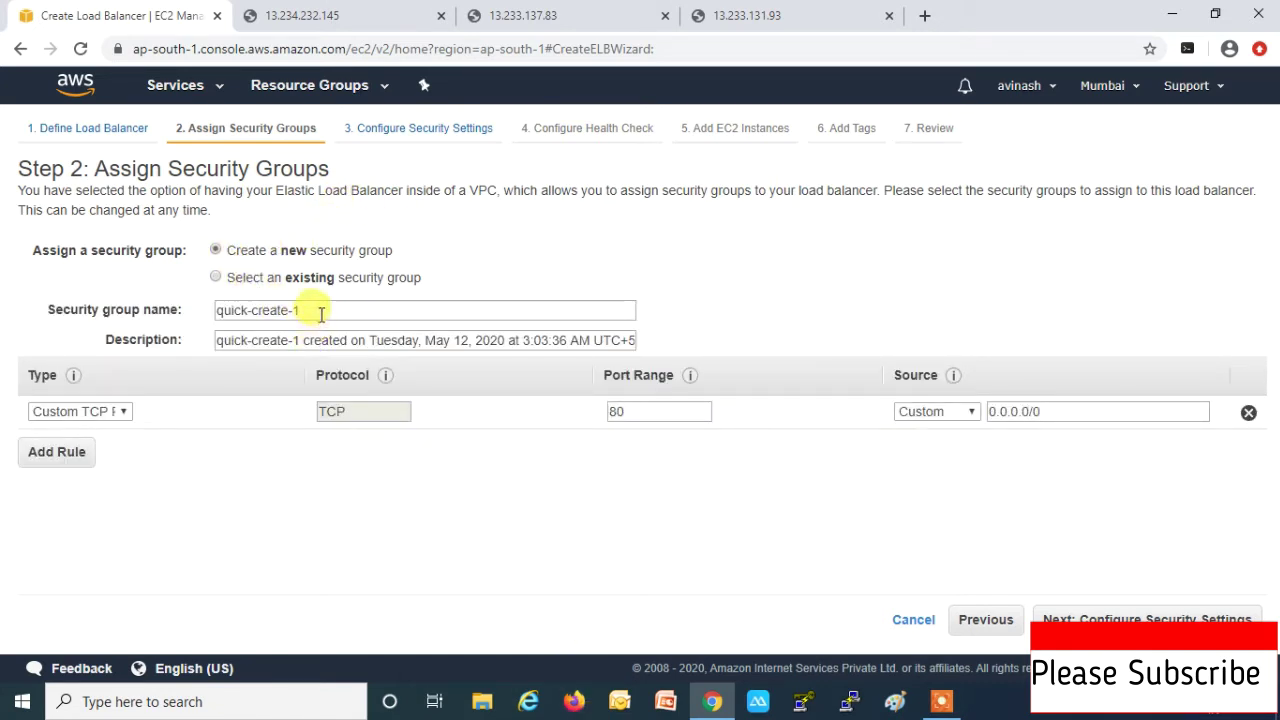
{"action": "left_click_drag", "start_coordinate": [321, 314], "coordinate": [184, 318]}
{"action": "type", "text": "LOad"}
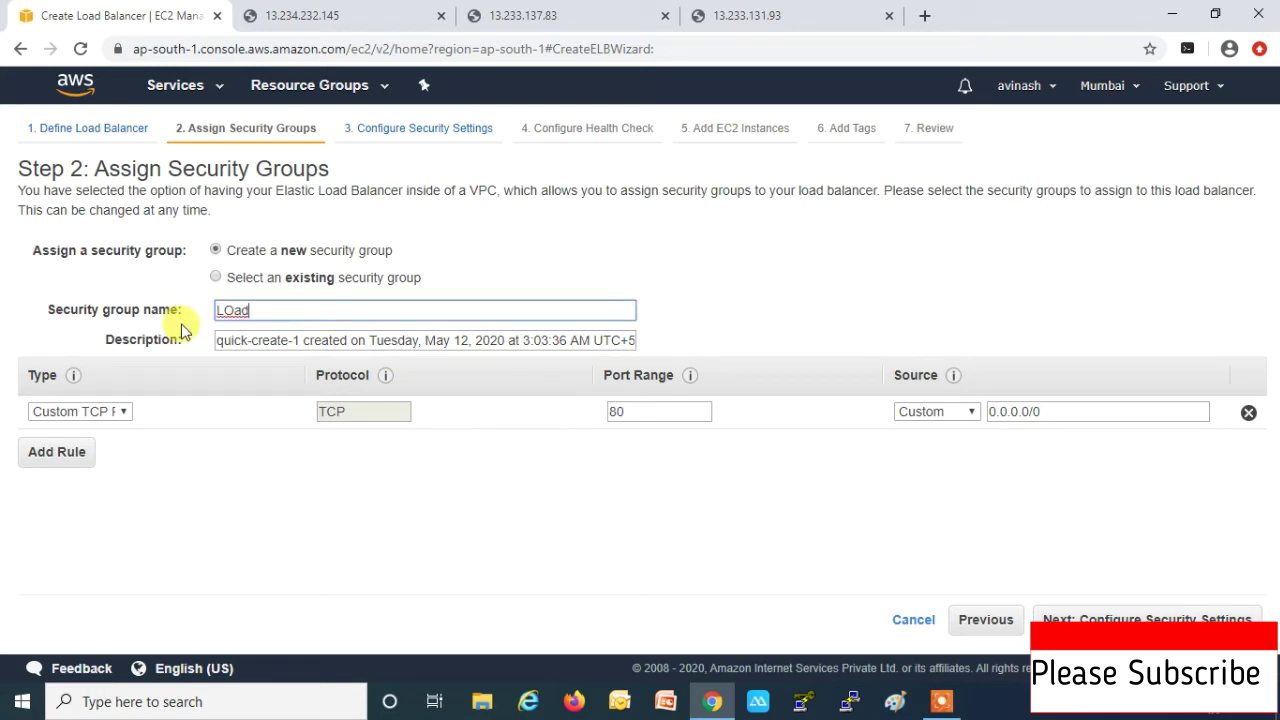
{"action": "type", "text": "Balancer"}
Step: Set the new security group's existing rule to type HTTP and add a second rule of type HTTPS
{"action": "left_click", "coordinate": [123, 411]}
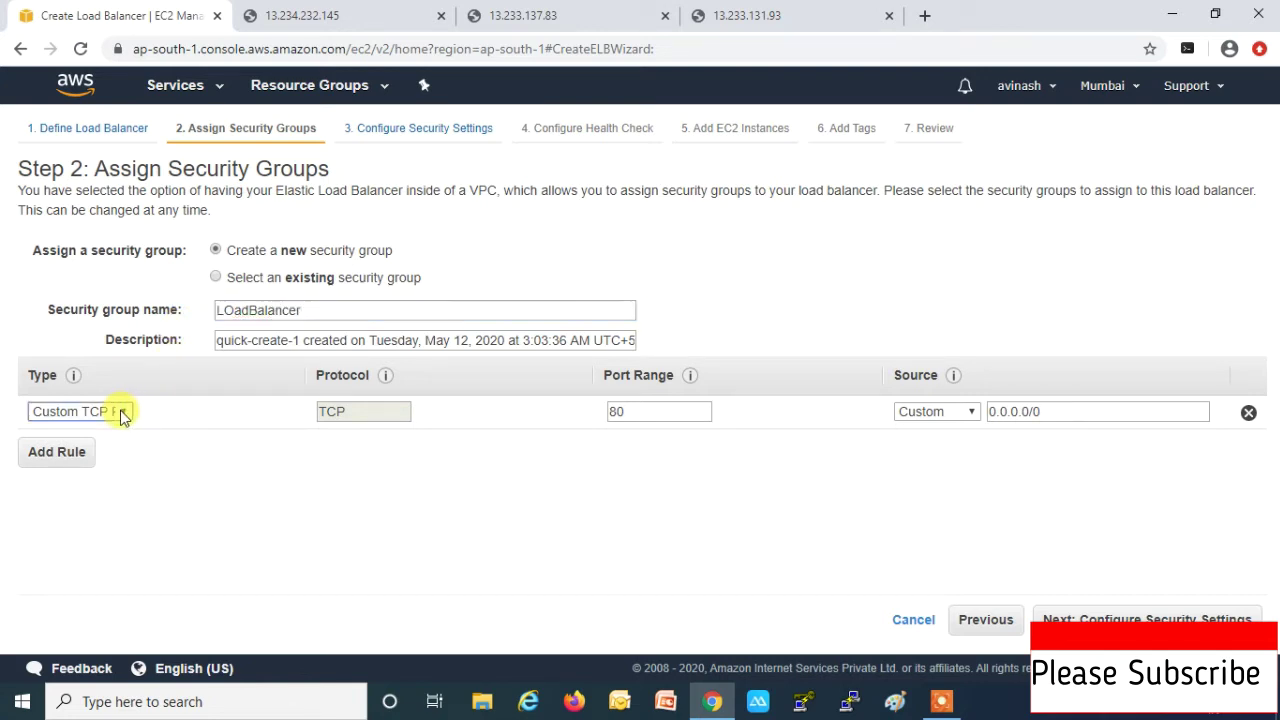
{"action": "scroll", "coordinate": [70, 300], "scroll_direction": "down", "scroll_amount": 1}
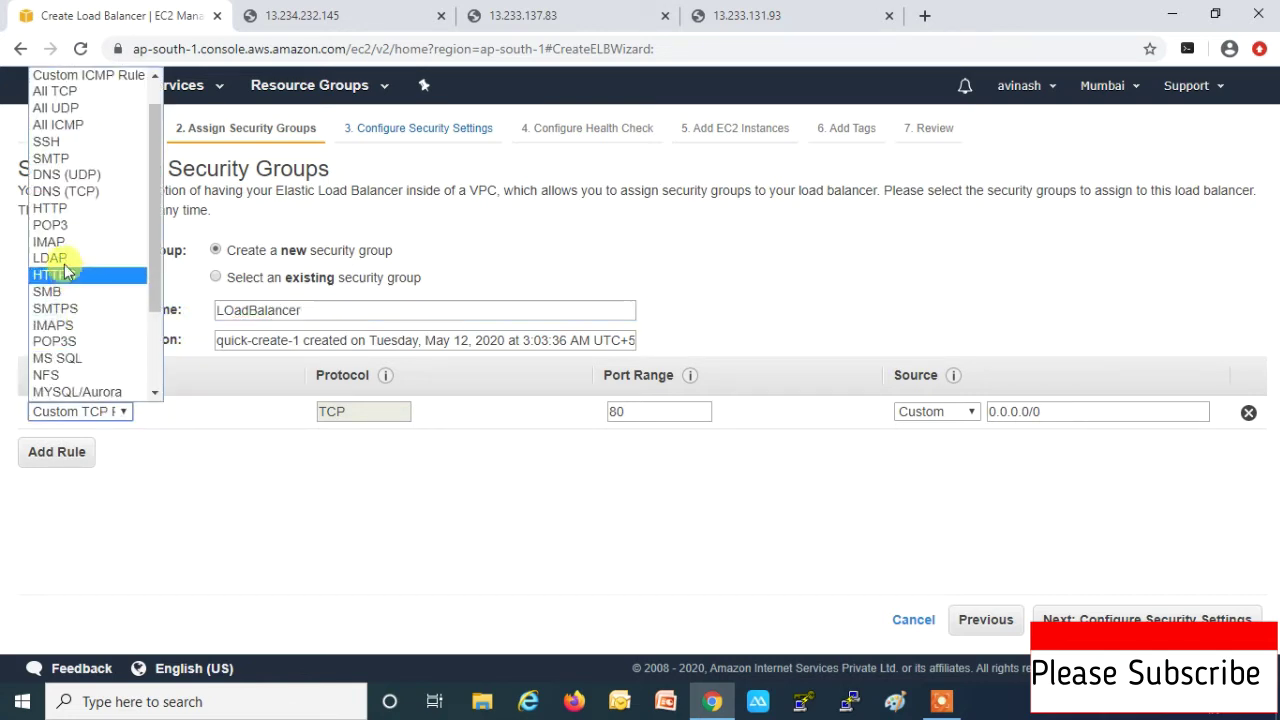
{"action": "left_click", "coordinate": [50, 207]}
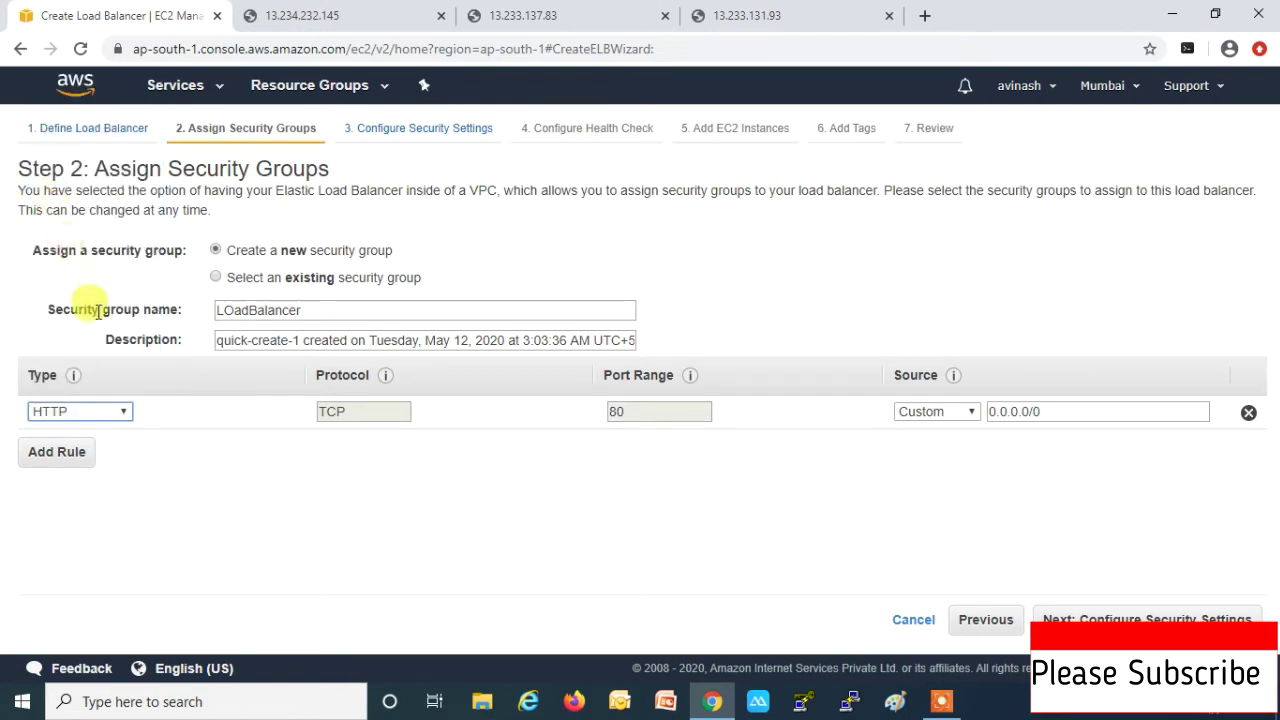
{"action": "left_click", "coordinate": [86, 452]}
{"action": "left_click", "coordinate": [123, 447]}
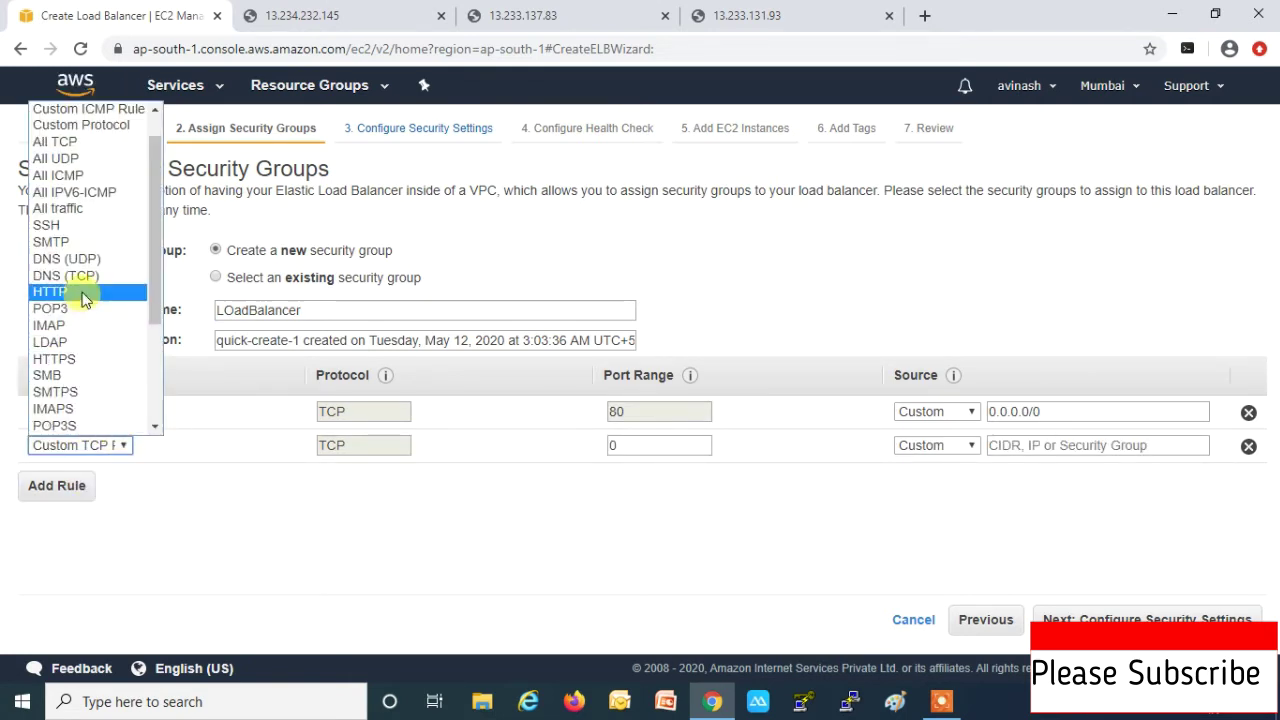
{"action": "left_click", "coordinate": [73, 358]}
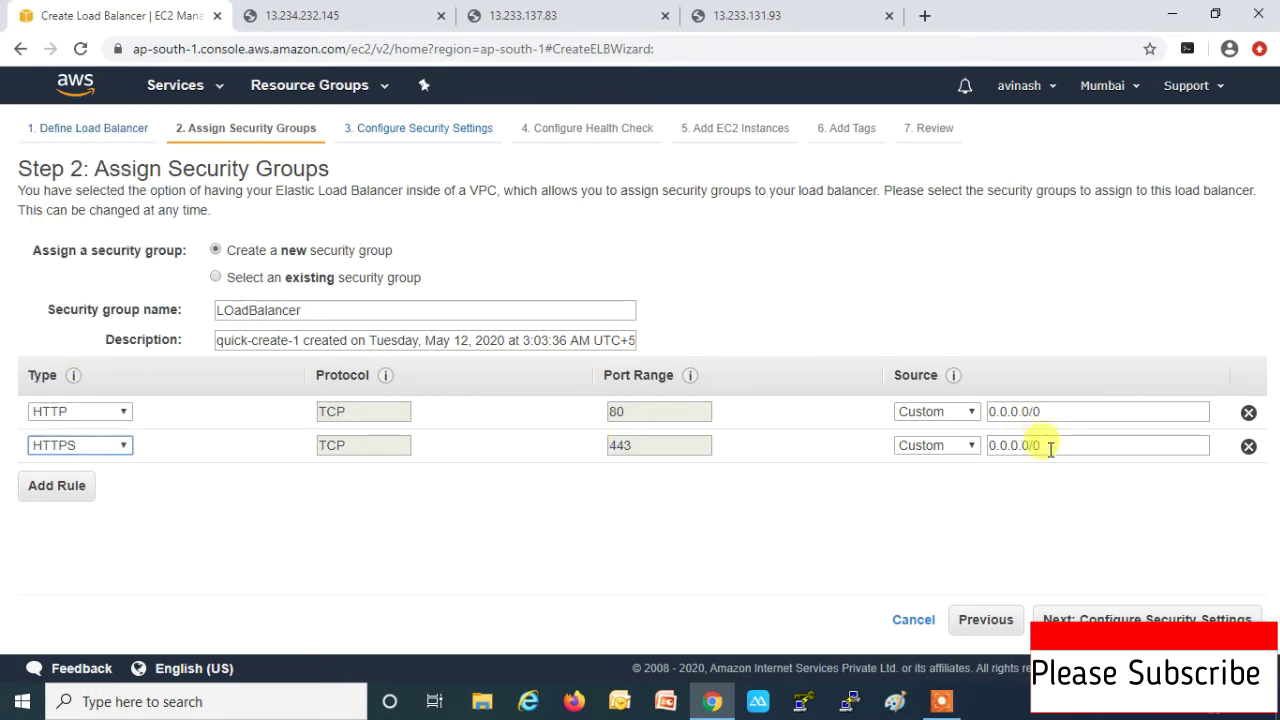
Step: Correct the capitalization of the new security group's name to LoadBalancer
{"action": "left_click", "coordinate": [237, 314]}
{"action": "key", "text": "BackSpace"}
{"action": "type", "text": "o"}
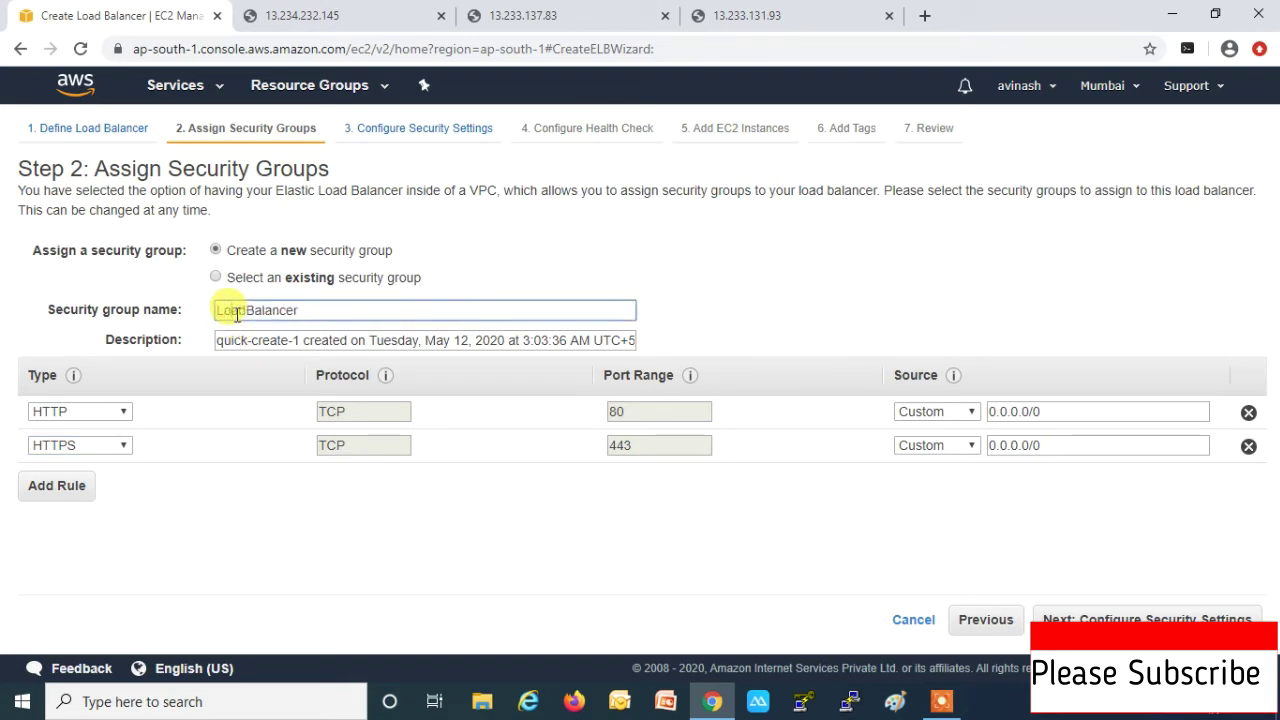
Step: Proceed past the security settings without a secure listener to the health check configuration
{"action": "left_click", "coordinate": [1100, 618]}
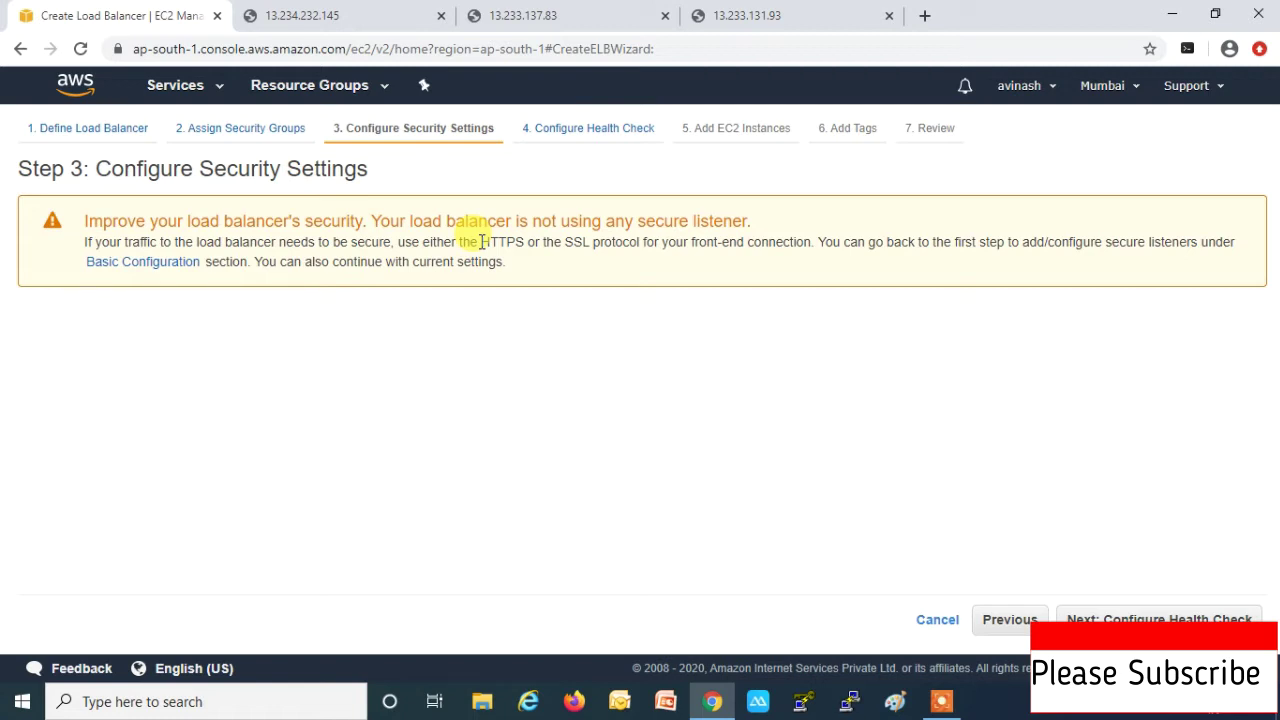
{"action": "left_click_drag", "start_coordinate": [484, 242], "coordinate": [615, 258]}
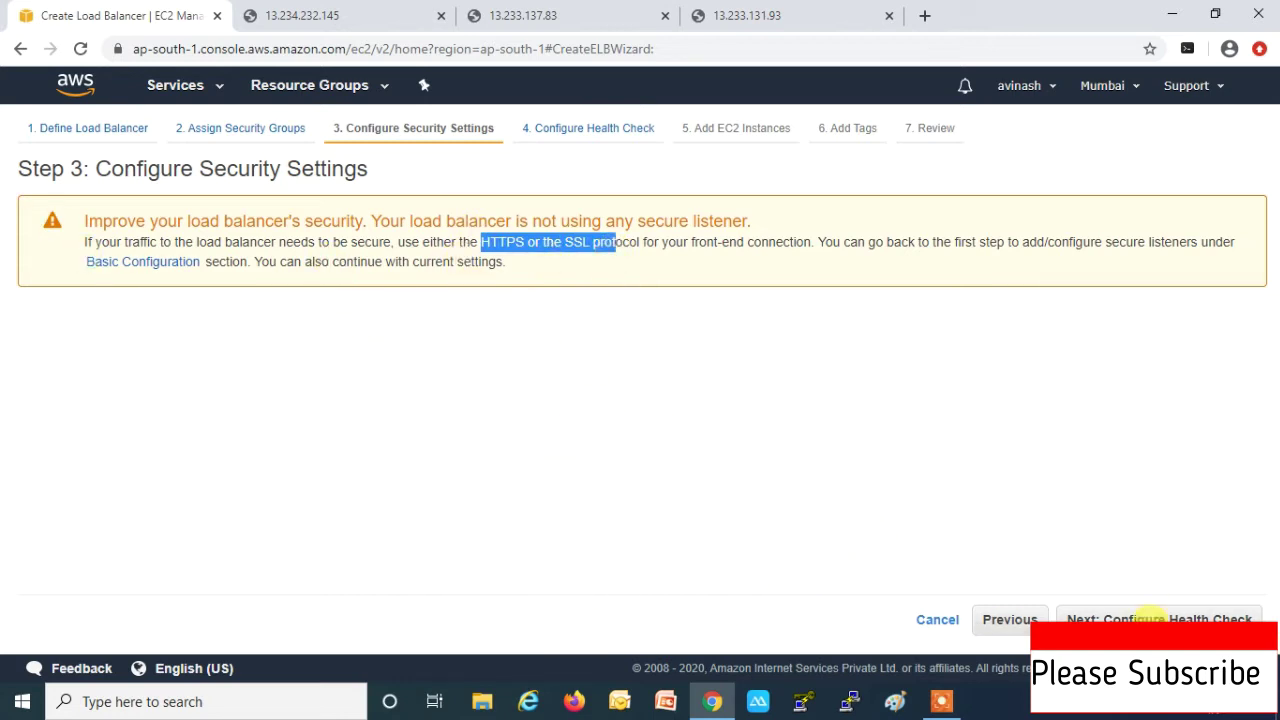
{"action": "left_click", "coordinate": [1150, 619]}
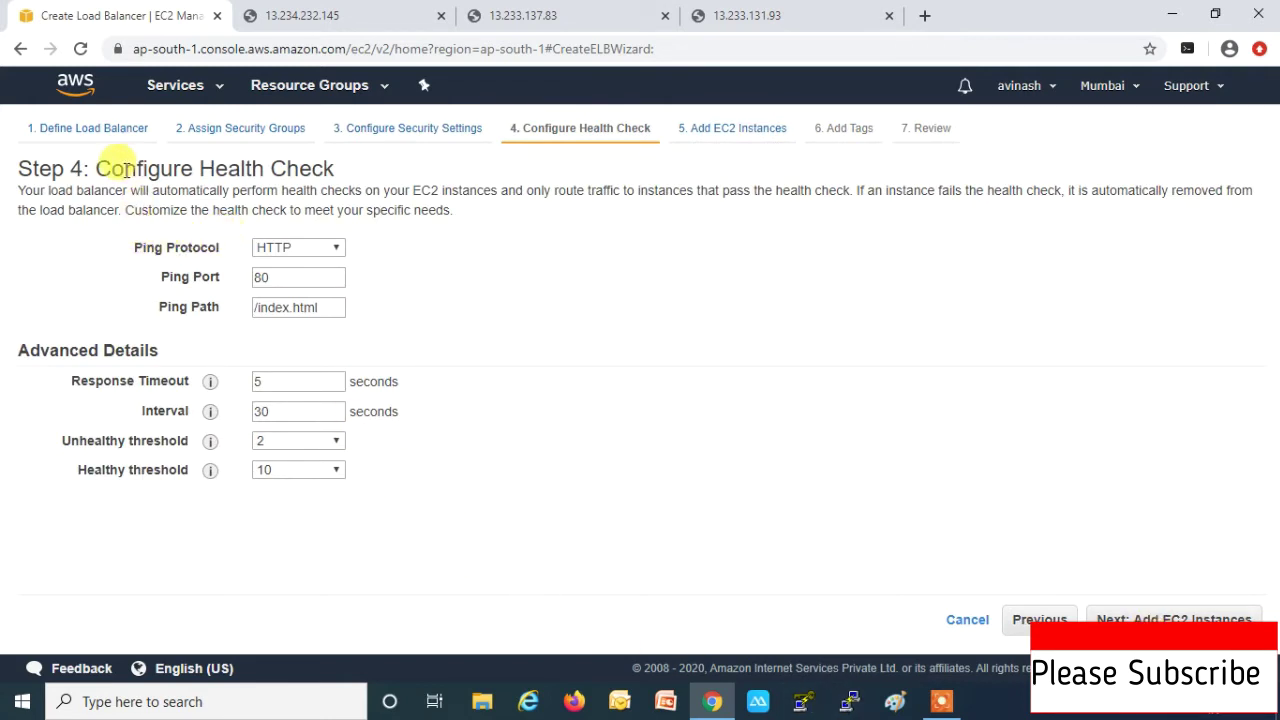
{"action": "left_click_drag", "start_coordinate": [111, 168], "coordinate": [336, 170]}
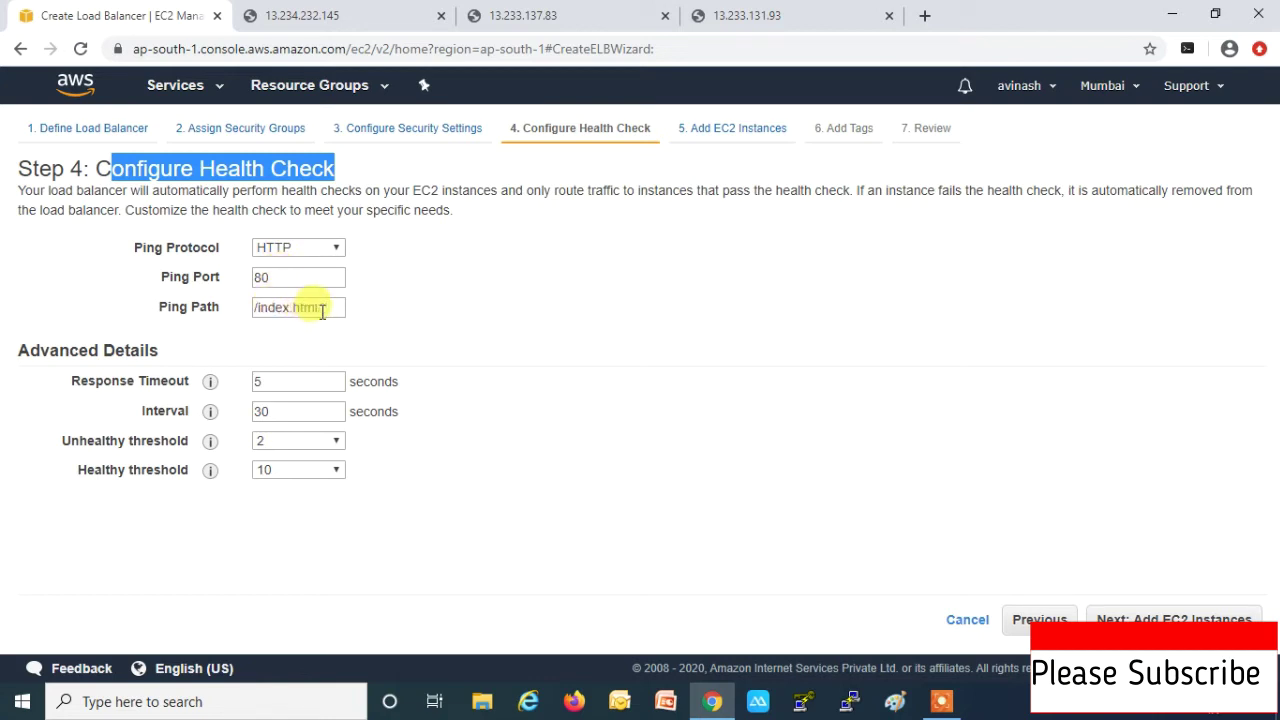
Step: Switch to the Server 1 web page and load 13.234.232.145/index.html to check the health check's ping path
{"action": "left_click", "coordinate": [318, 15]}
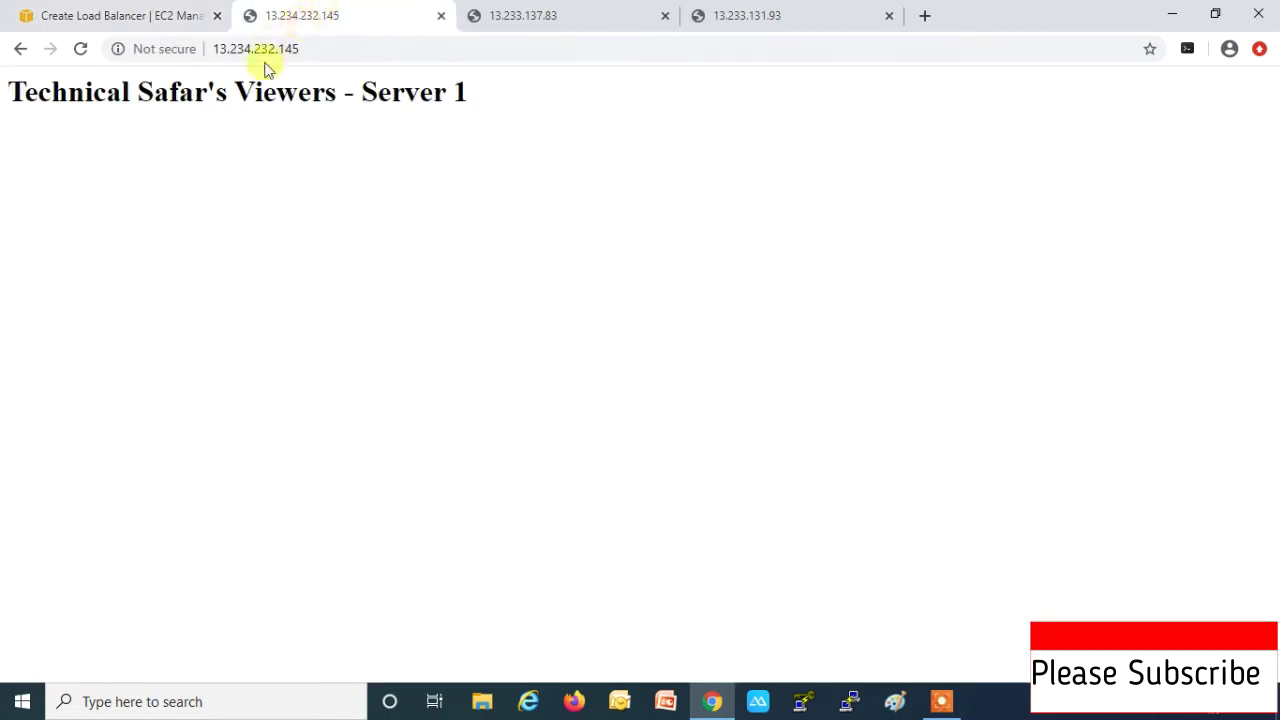
{"action": "left_click", "coordinate": [329, 55]}
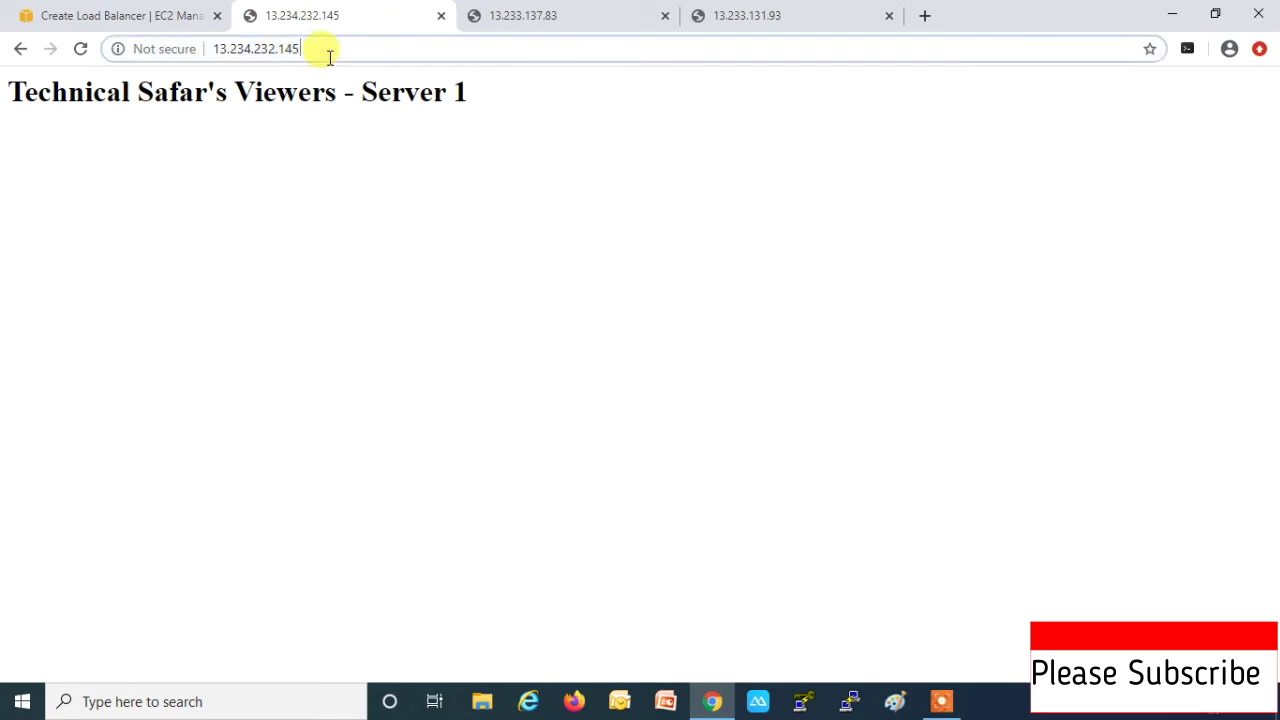
{"action": "left_click", "coordinate": [329, 57]}
{"action": "type", "text": "/"}
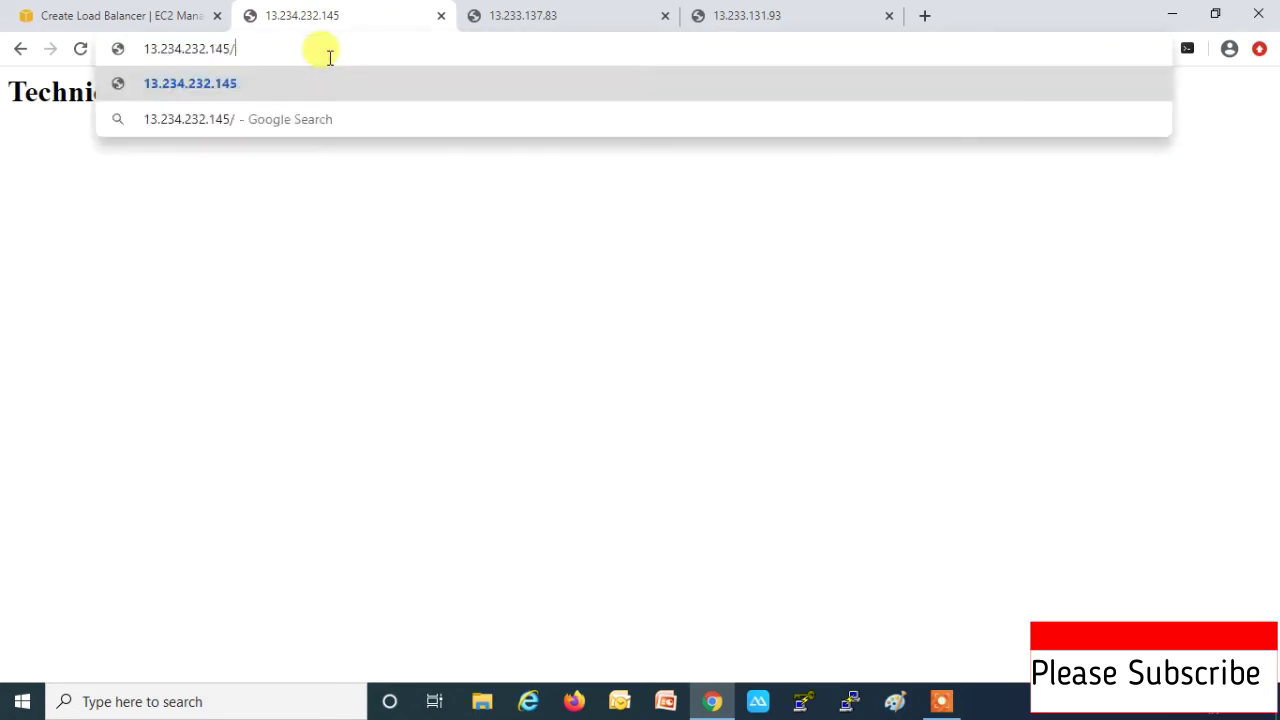
{"action": "type", "text": "index."}
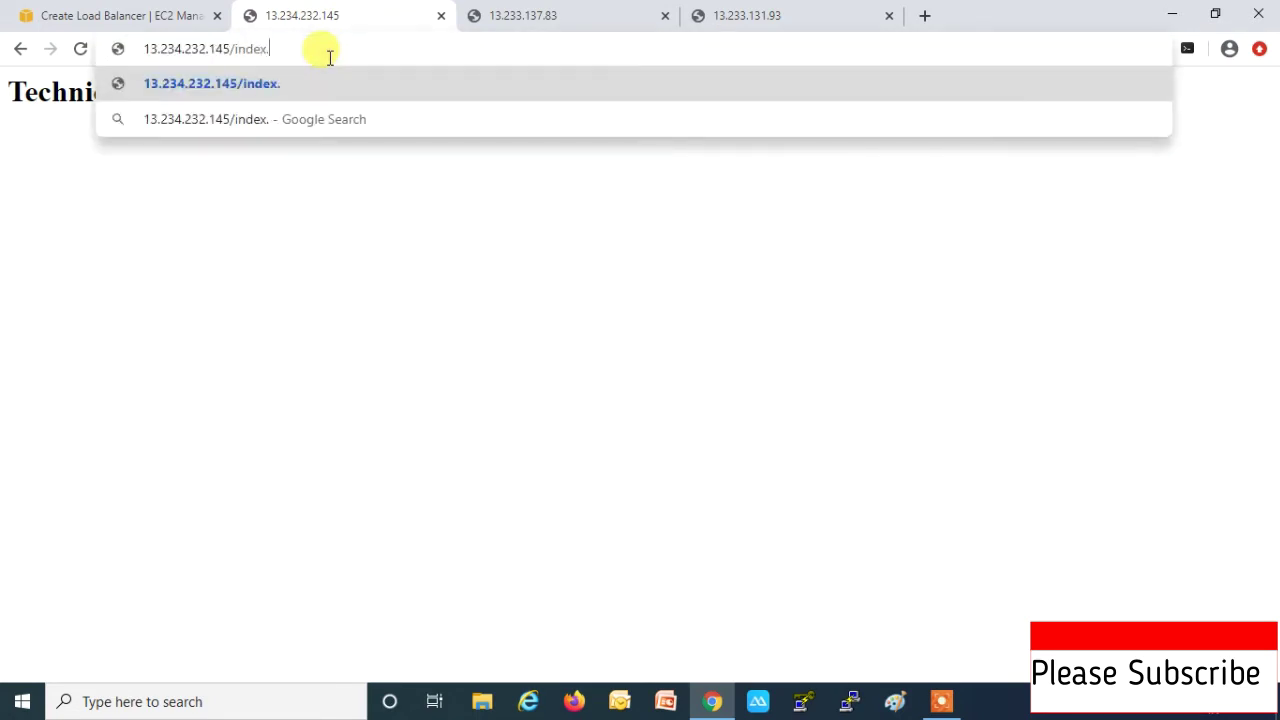
{"action": "type", "text": "html"}
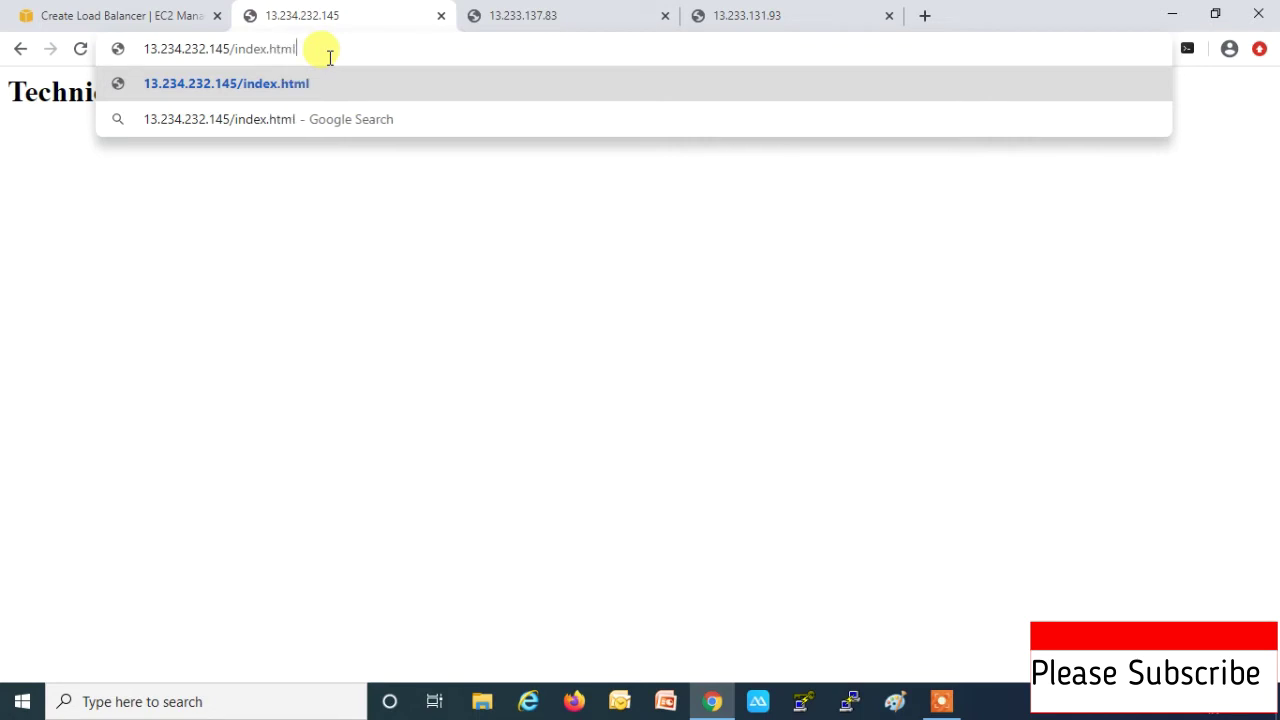
{"action": "key", "text": "Return"}
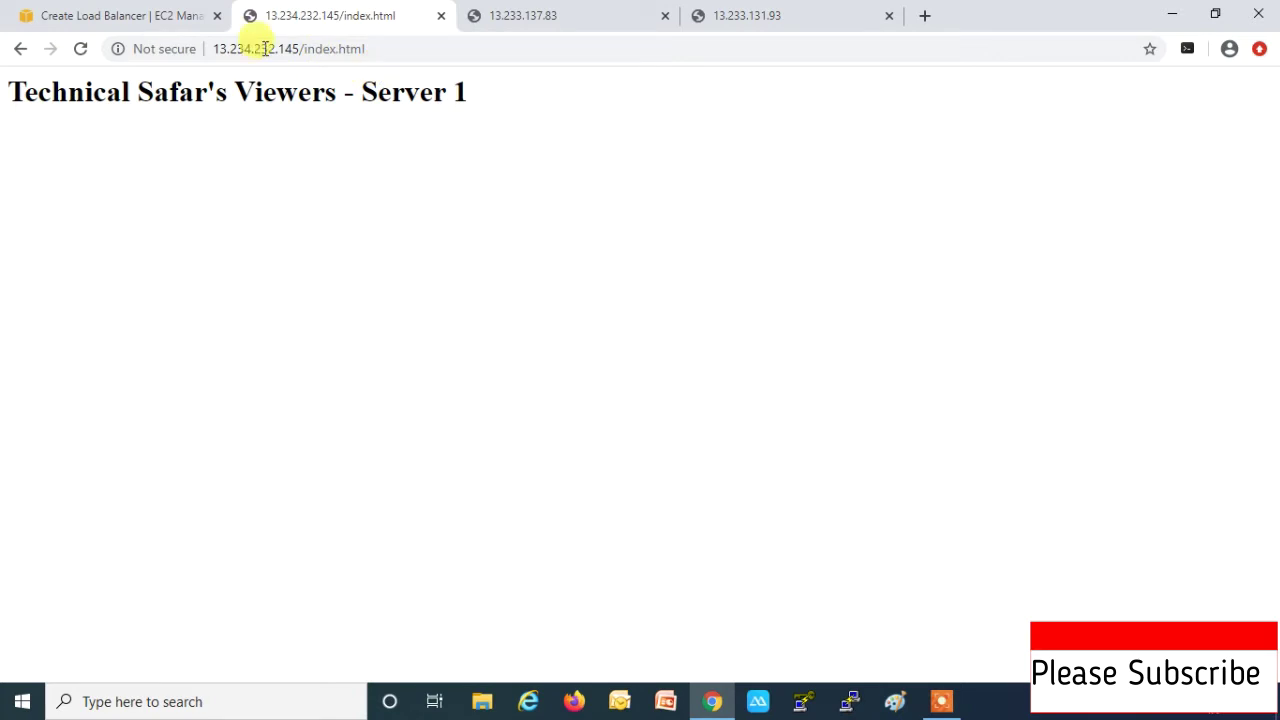
Step: Return to the health check settings, shorten the ping path to /, and compare it with the Server 1 and Server 2 page addresses
{"action": "left_click", "coordinate": [137, 17]}
{"action": "left_click_drag", "start_coordinate": [311, 308], "coordinate": [262, 306]}
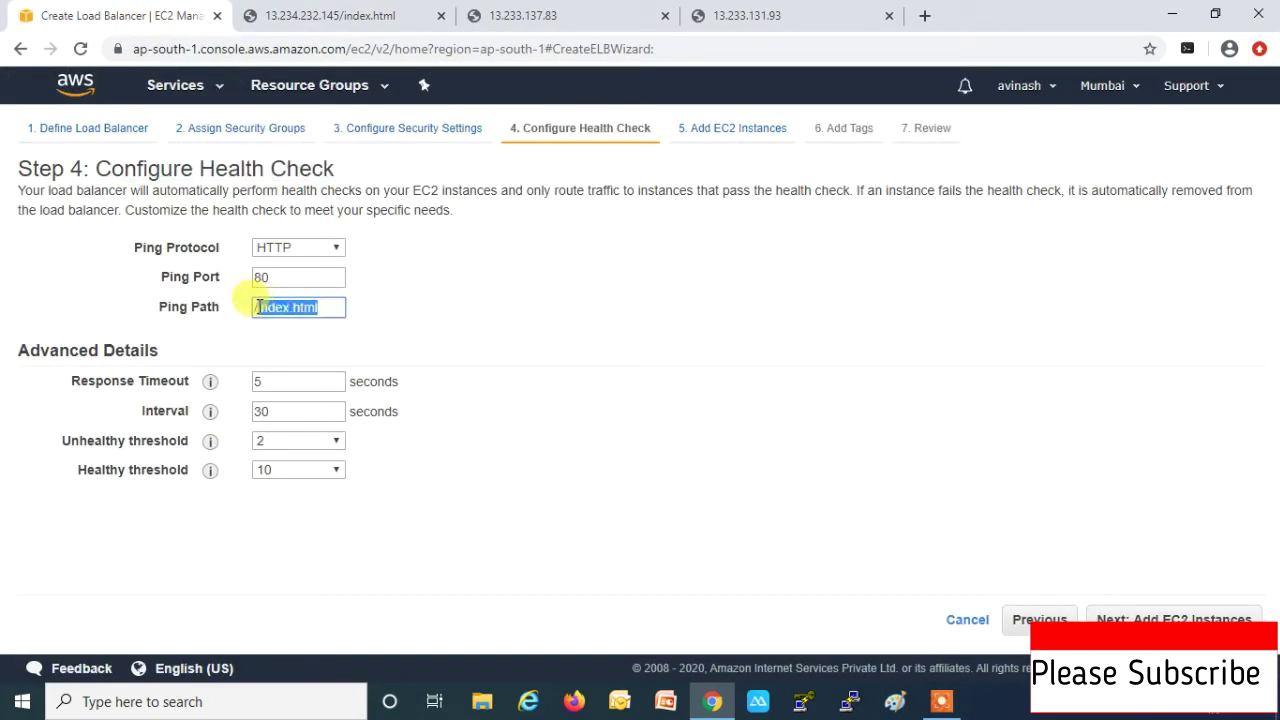
{"action": "key", "text": "BackSpace"}
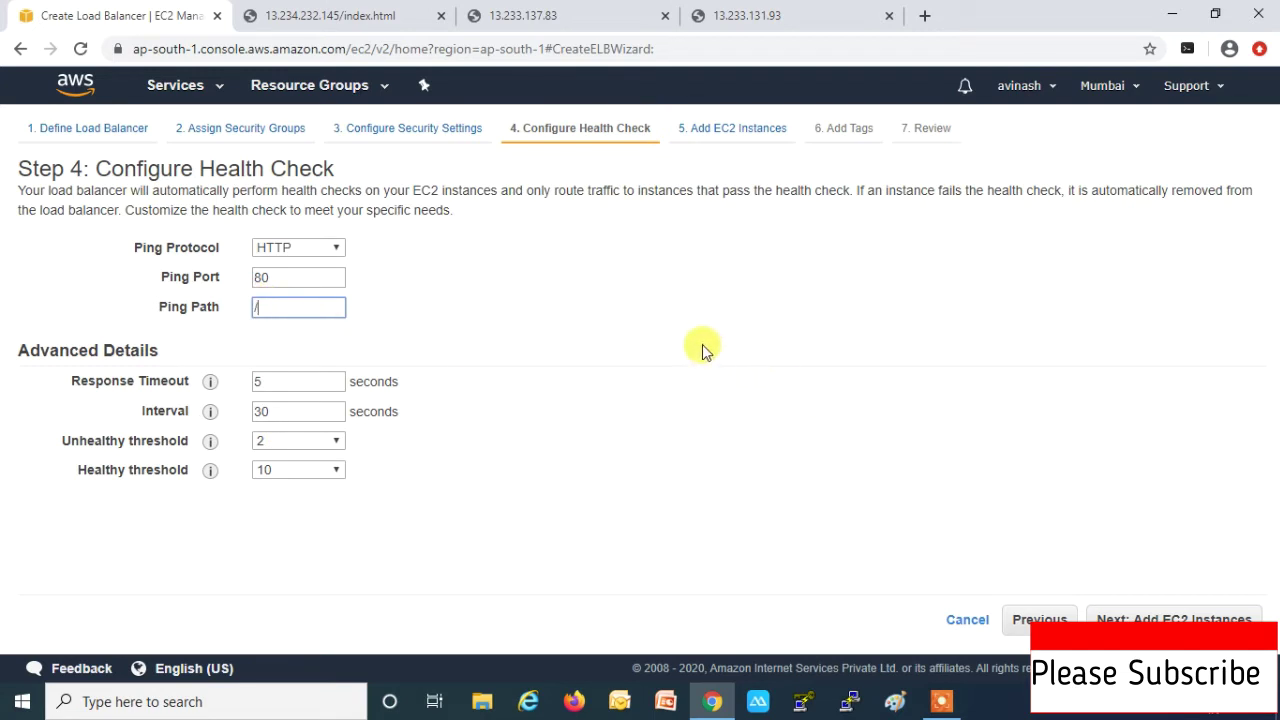
{"action": "left_click", "coordinate": [340, 15]}
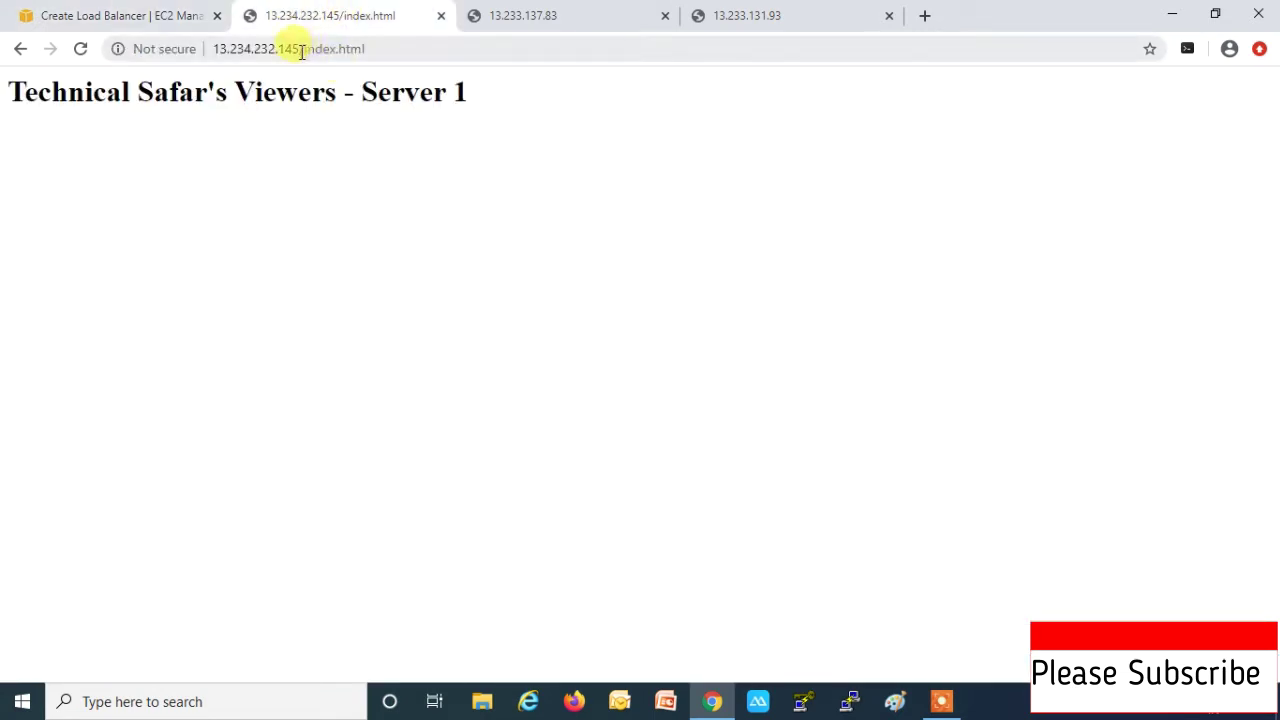
{"action": "left_click", "coordinate": [366, 50]}
{"action": "left_click", "coordinate": [523, 18]}
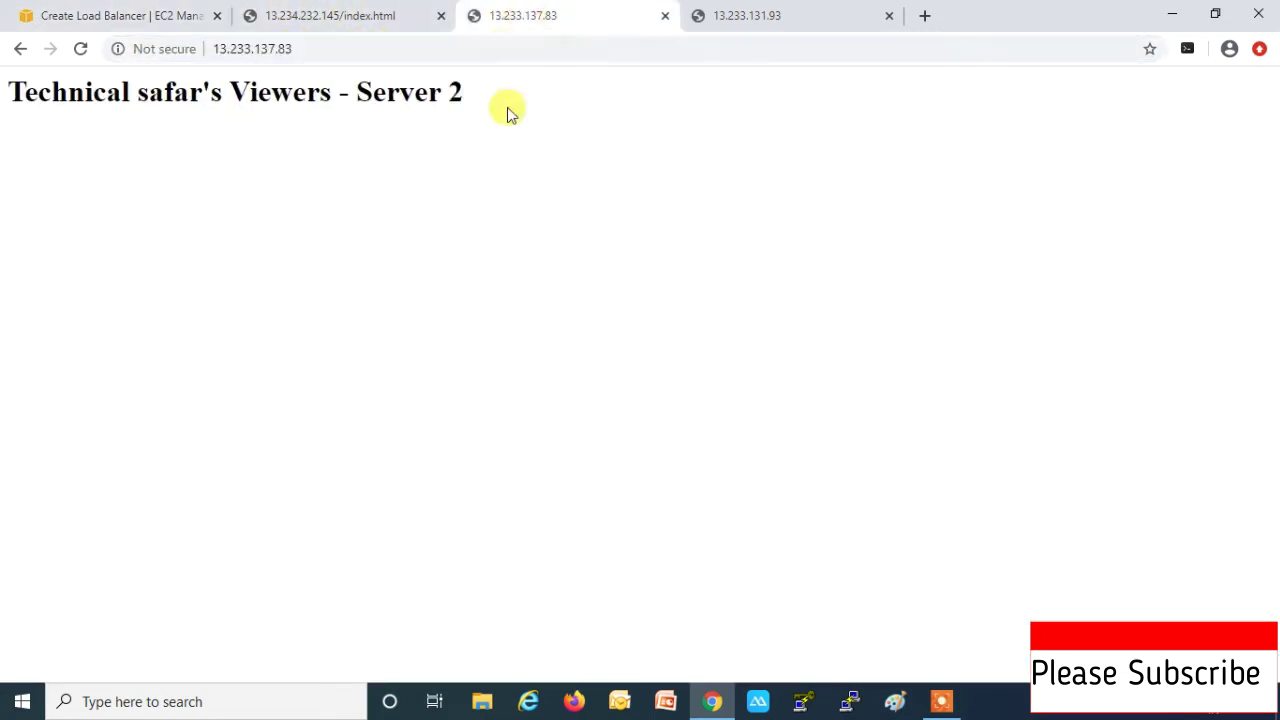
{"action": "left_click", "coordinate": [167, 20]}
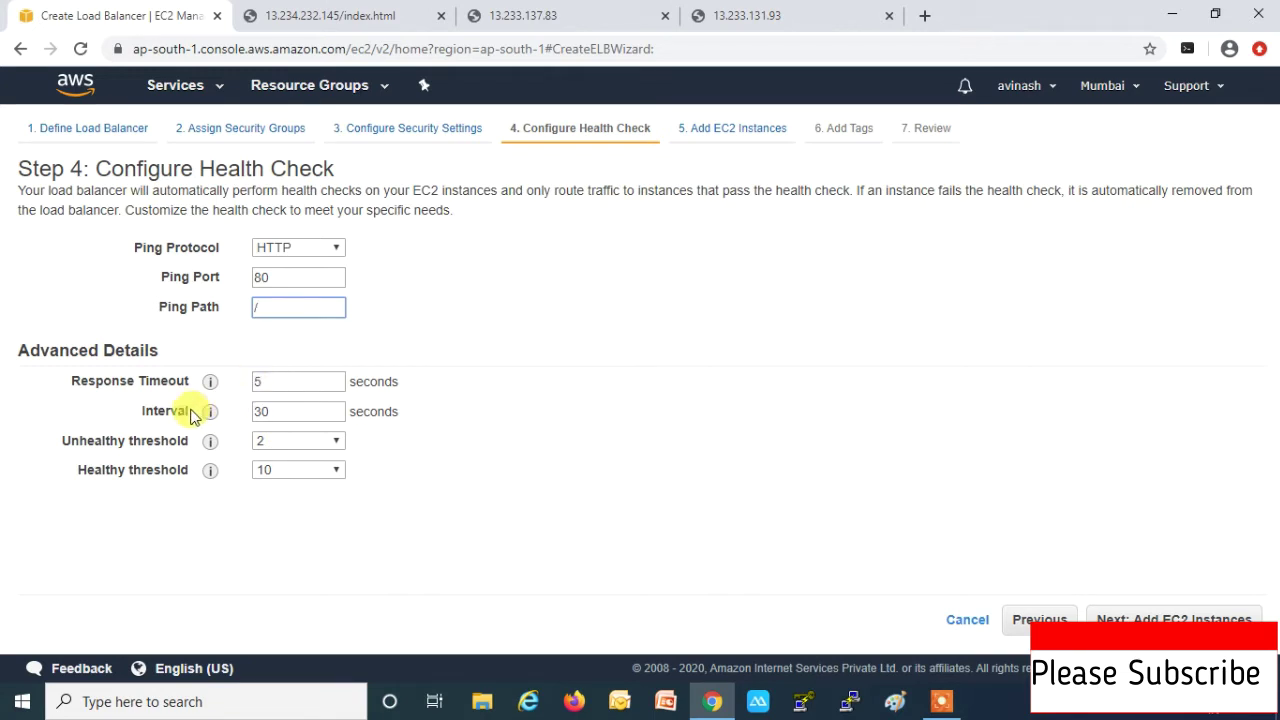
Step: Set the health check interval to 10 seconds and proceed to adding EC2 instances
{"action": "left_click", "coordinate": [280, 410]}
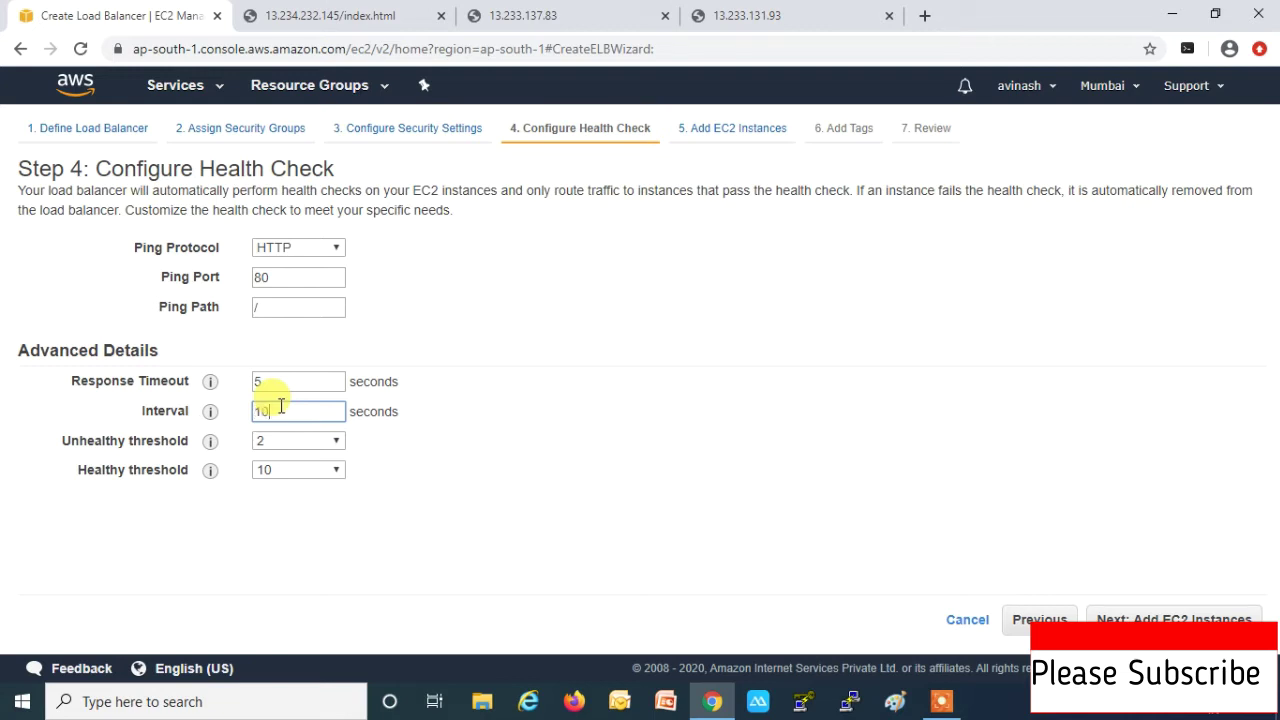
{"action": "left_click_drag", "start_coordinate": [277, 409], "coordinate": [200, 408]}
{"action": "mouse_move", "coordinate": [195, 386]}
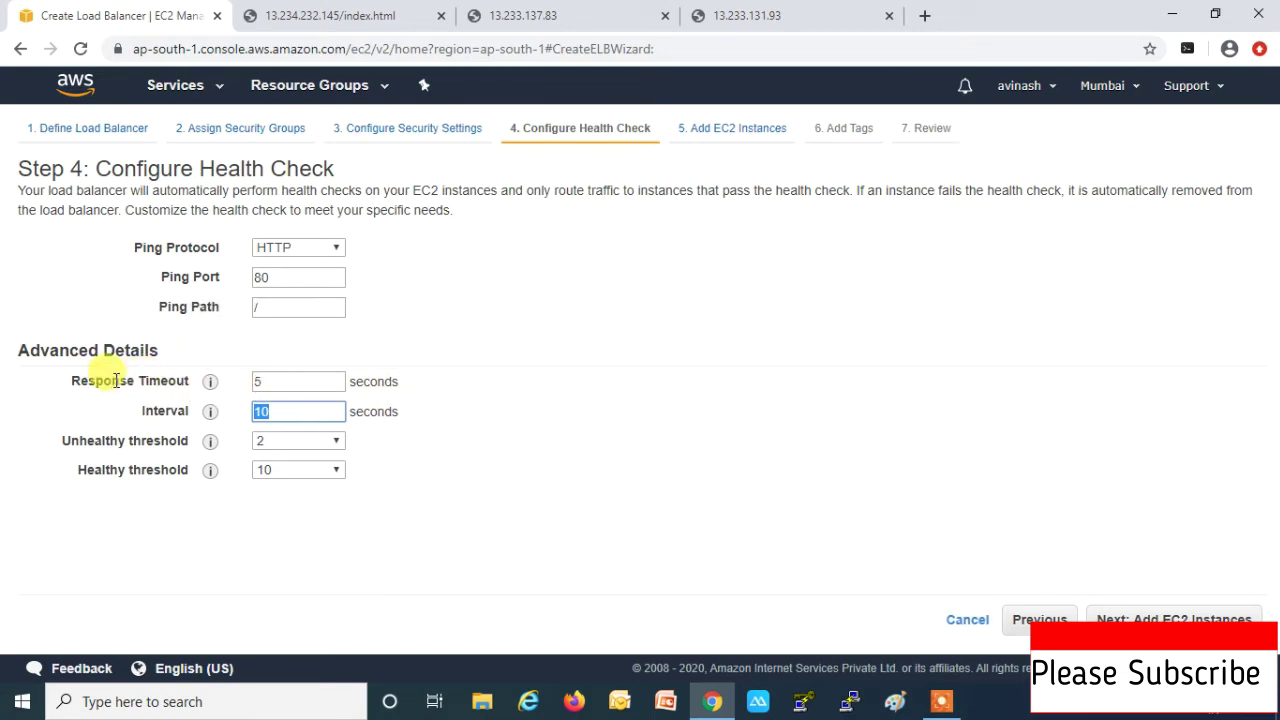
{"action": "left_click", "coordinate": [440, 435]}
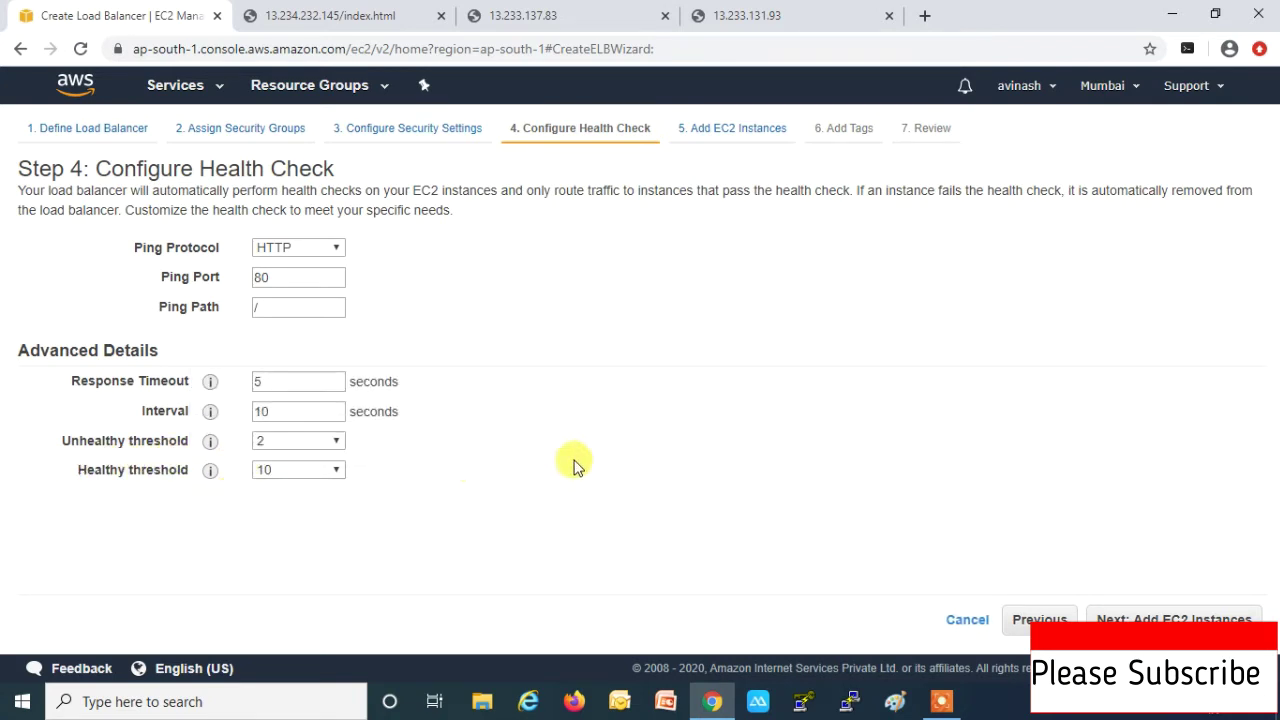
{"action": "left_click", "coordinate": [1172, 616]}
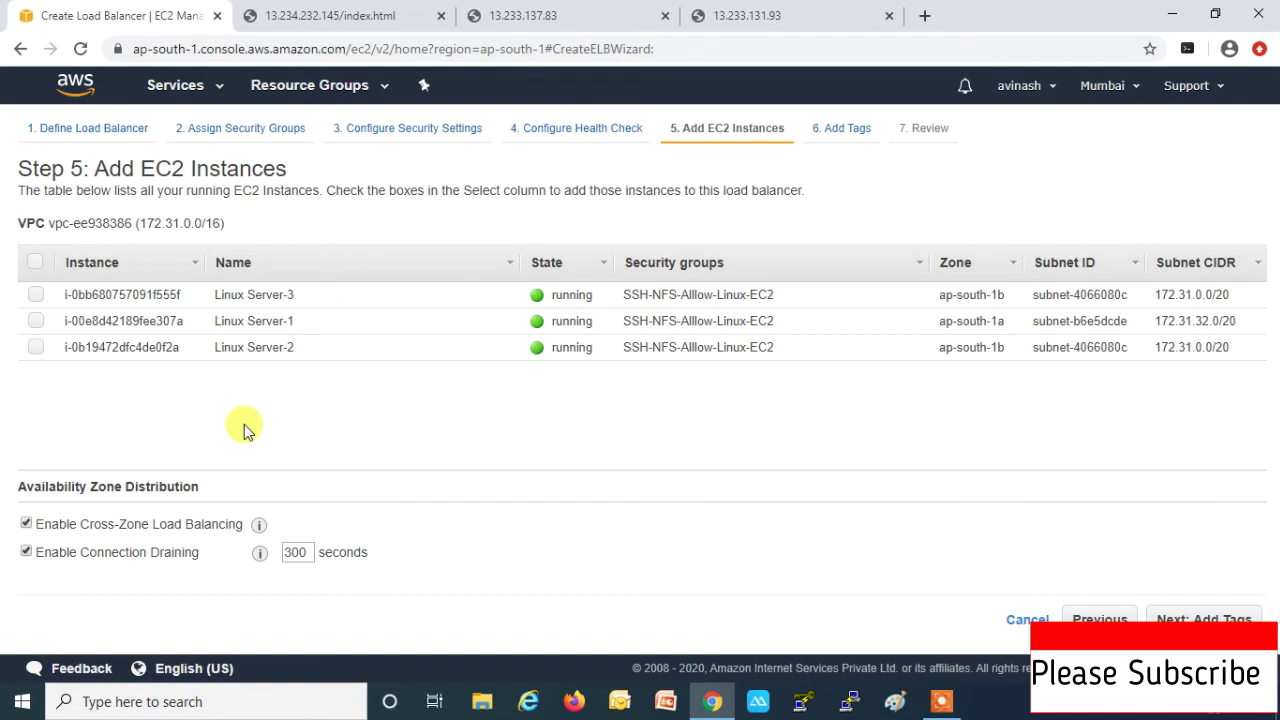
Step: Add Linux Server-1 and Linux Server-2 to the load balancer and continue to the tags
{"action": "left_click", "coordinate": [36, 321]}
{"action": "left_click", "coordinate": [36, 347]}
{"action": "left_click_drag", "start_coordinate": [1260, 443], "coordinate": [1266, 540]}
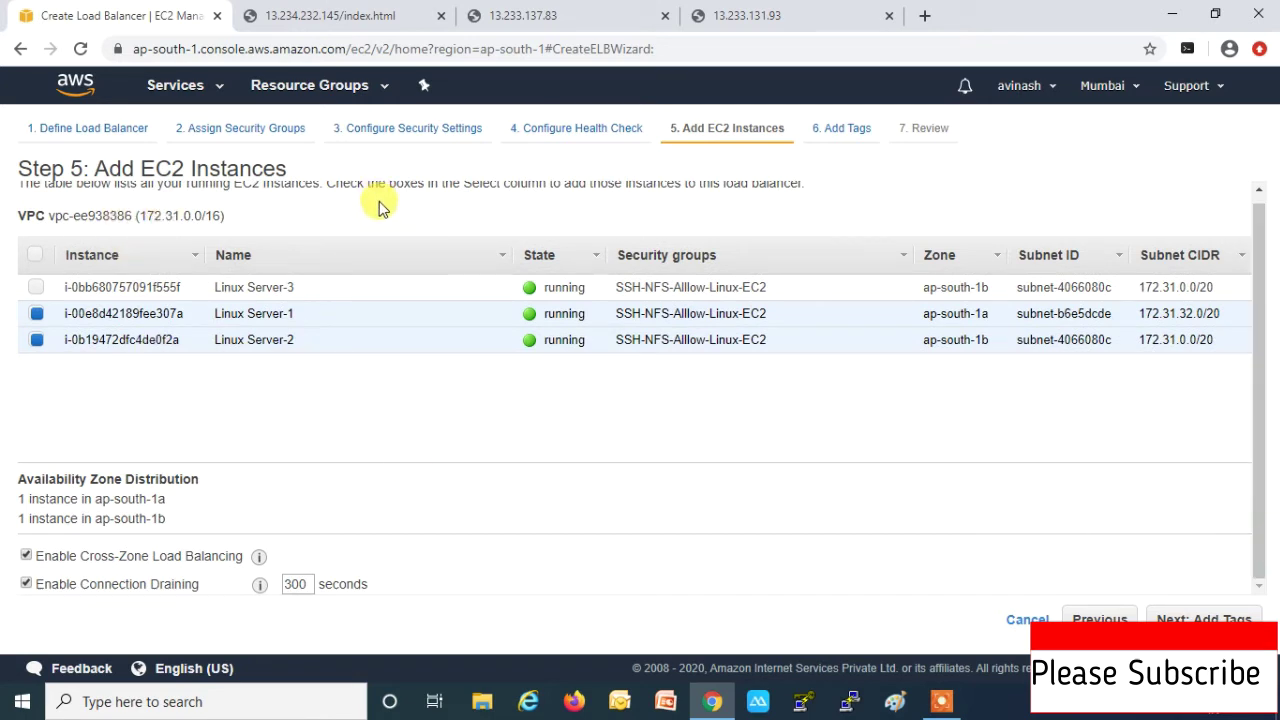
{"action": "scroll", "coordinate": [534, 403], "scroll_direction": "up", "scroll_amount": 1}
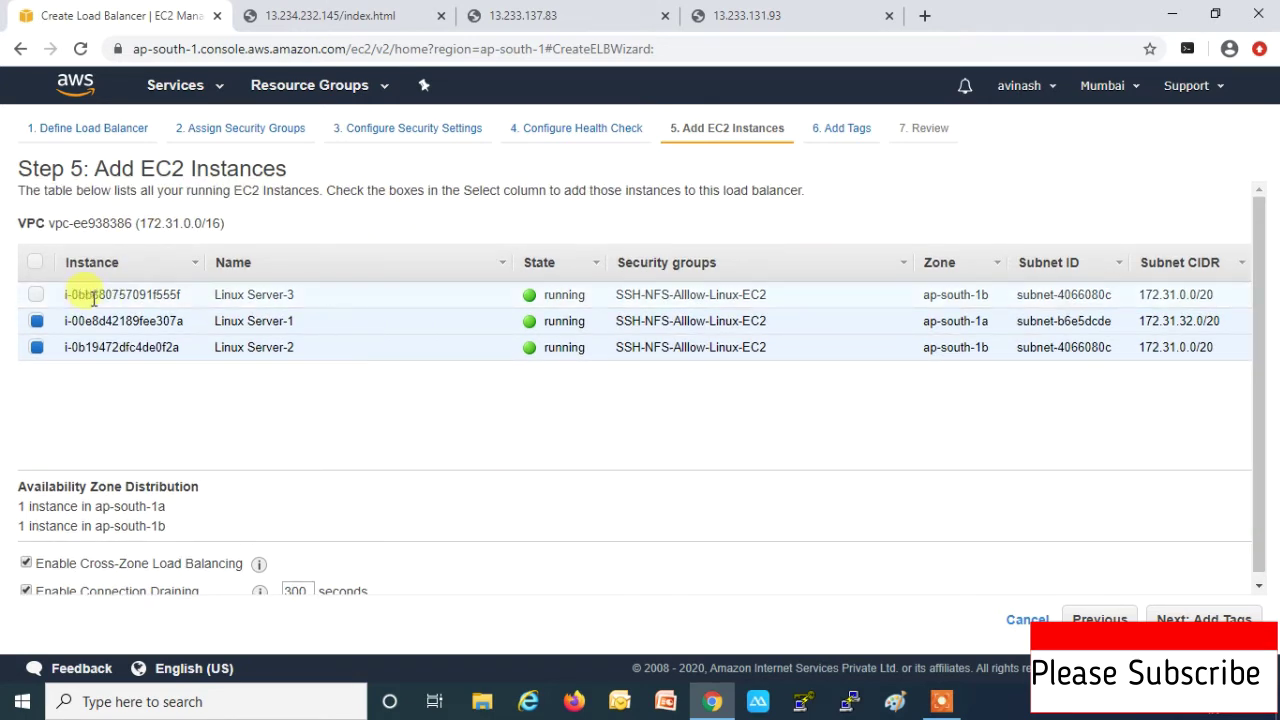
{"action": "left_click", "coordinate": [1180, 618]}
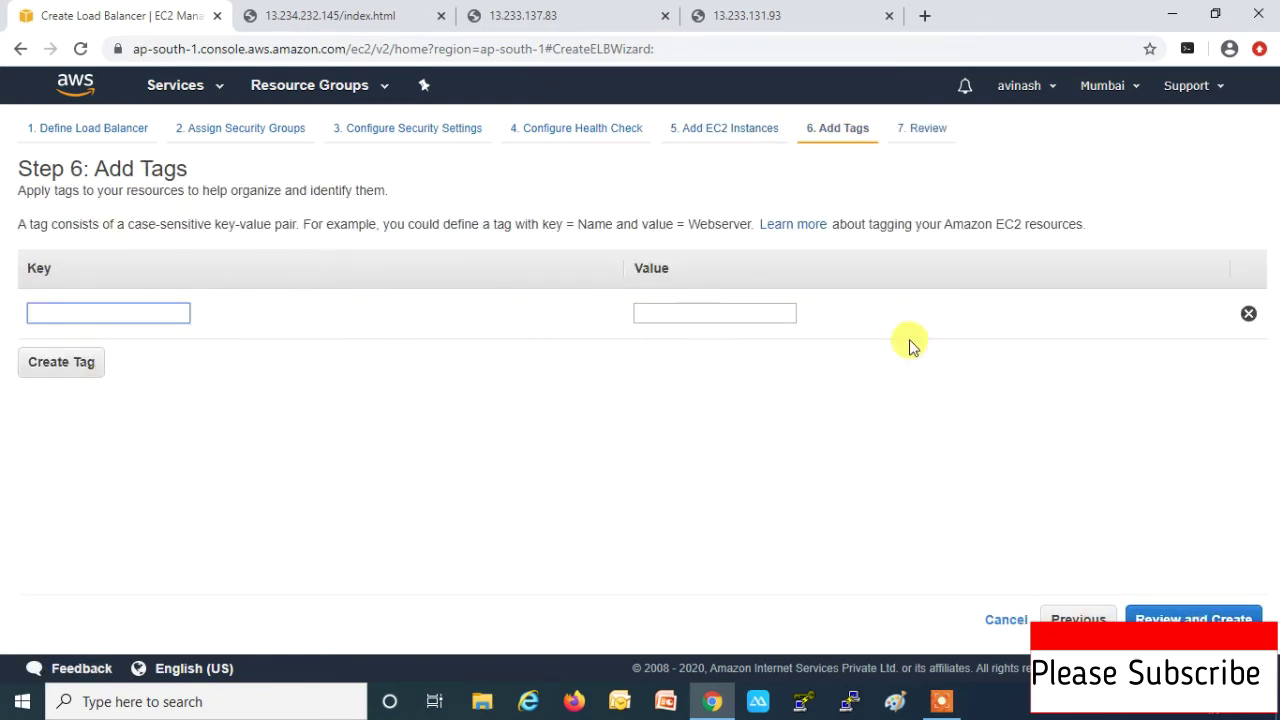
Step: Skip the tags, review the load balancer details, and create the load balancer, closing the creation status
{"action": "left_click", "coordinate": [1183, 618]}
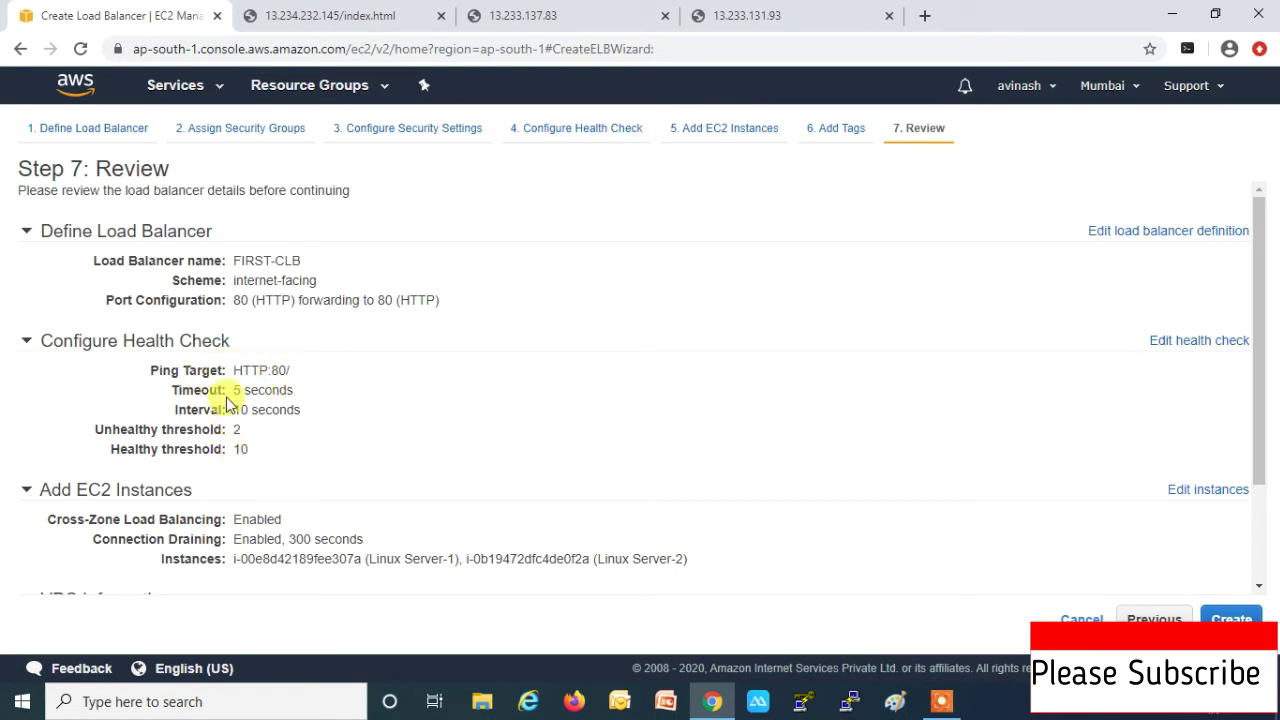
{"action": "scroll", "coordinate": [268, 455], "scroll_direction": "down", "scroll_amount": 2}
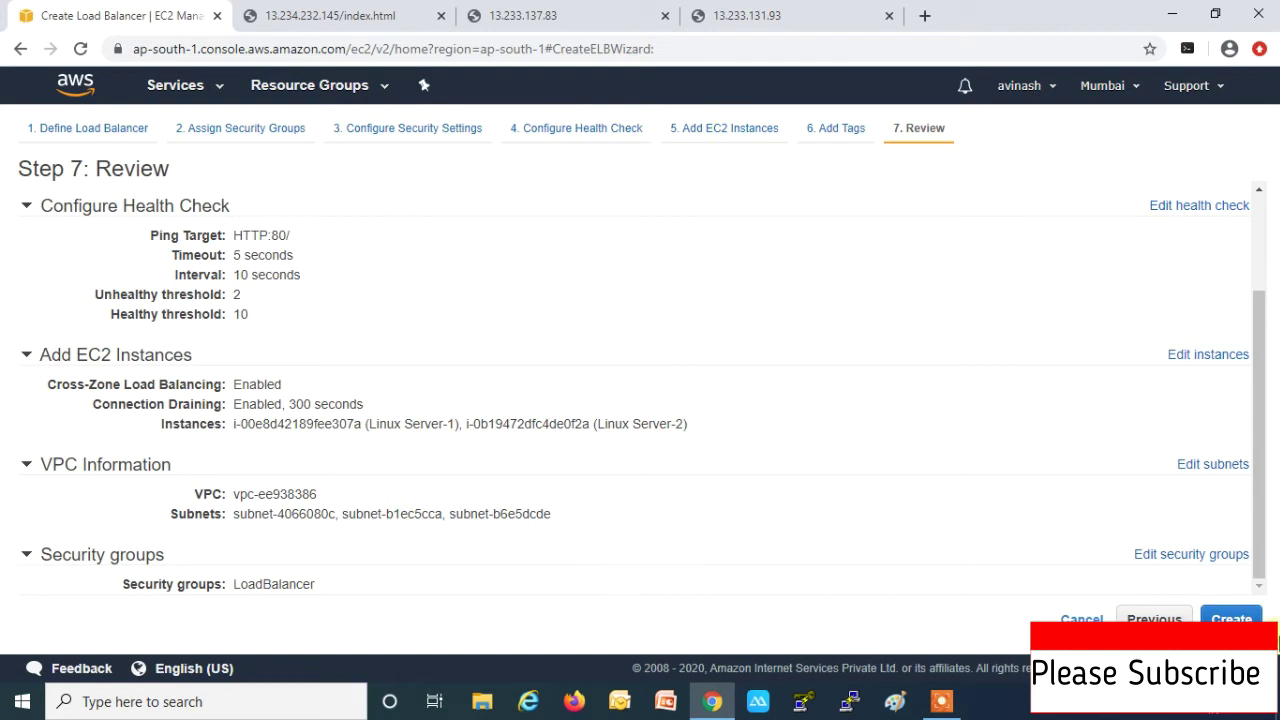
{"action": "left_click", "coordinate": [1238, 619]}
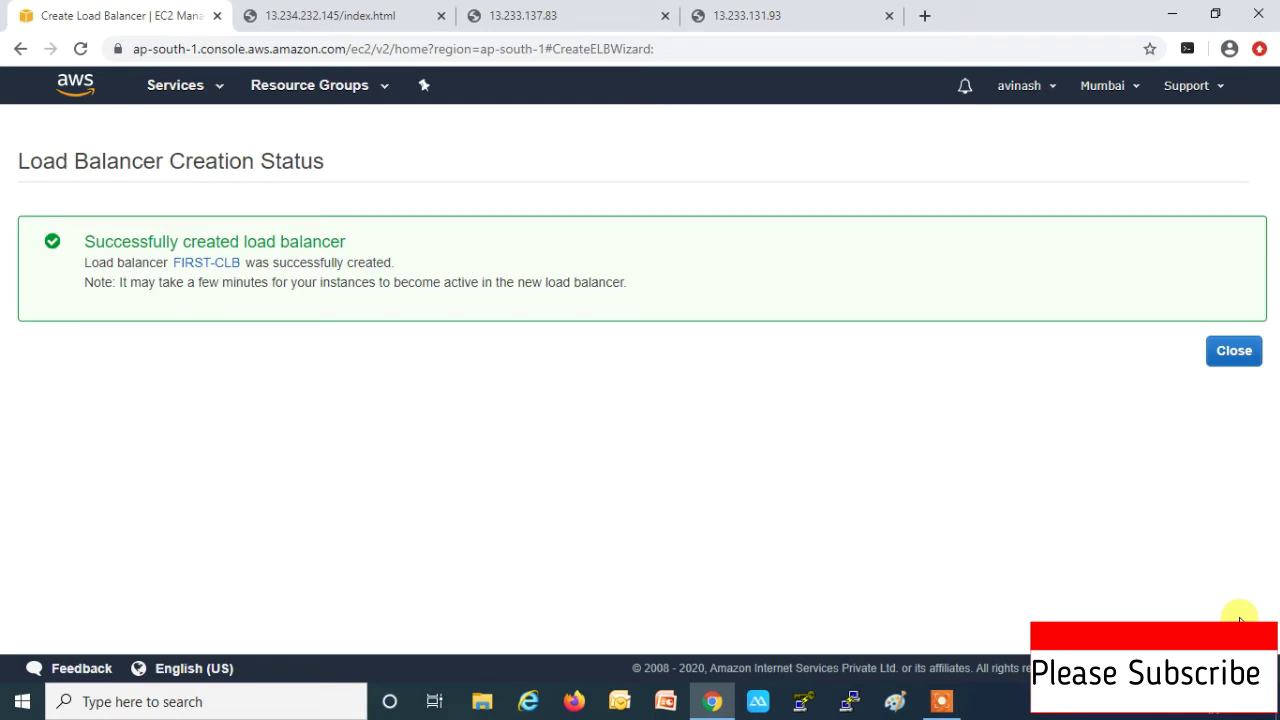
{"action": "left_click", "coordinate": [1232, 352]}
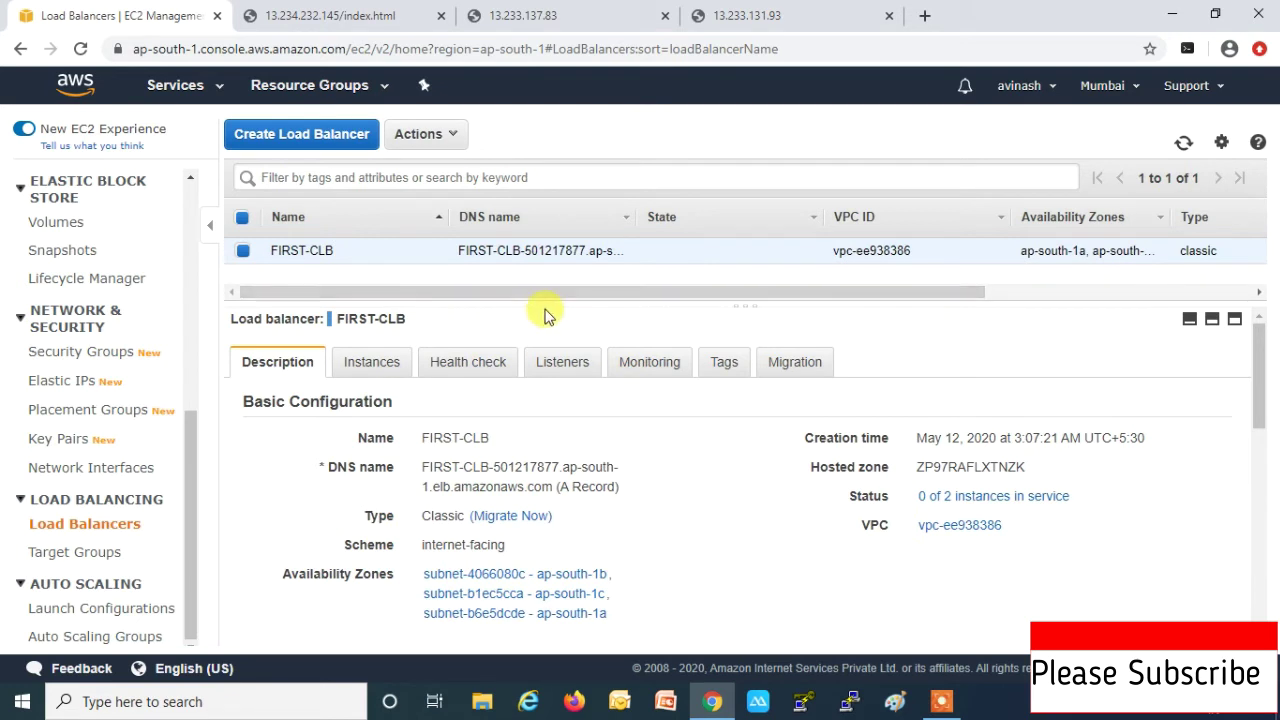
Step: Start a new target group under Load Balancing and name it CLB-Target
{"action": "left_click", "coordinate": [82, 555]}
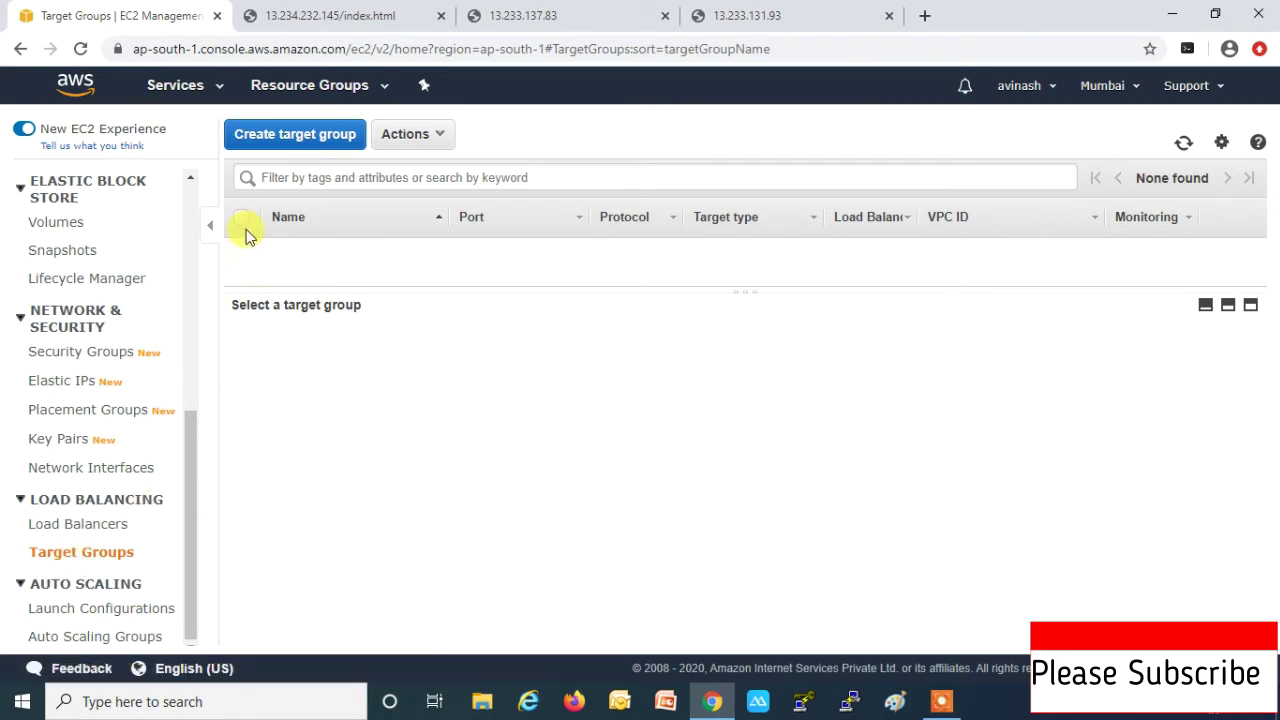
{"action": "left_click", "coordinate": [284, 138]}
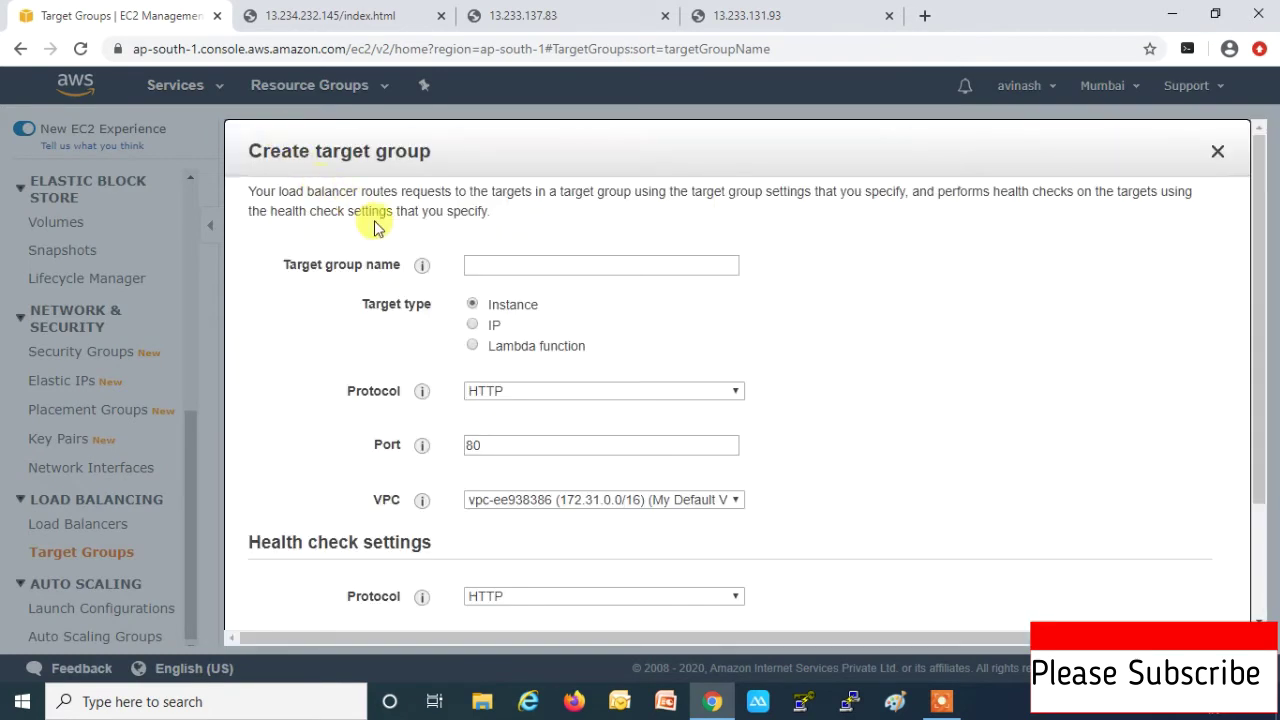
{"action": "left_click", "coordinate": [490, 263]}
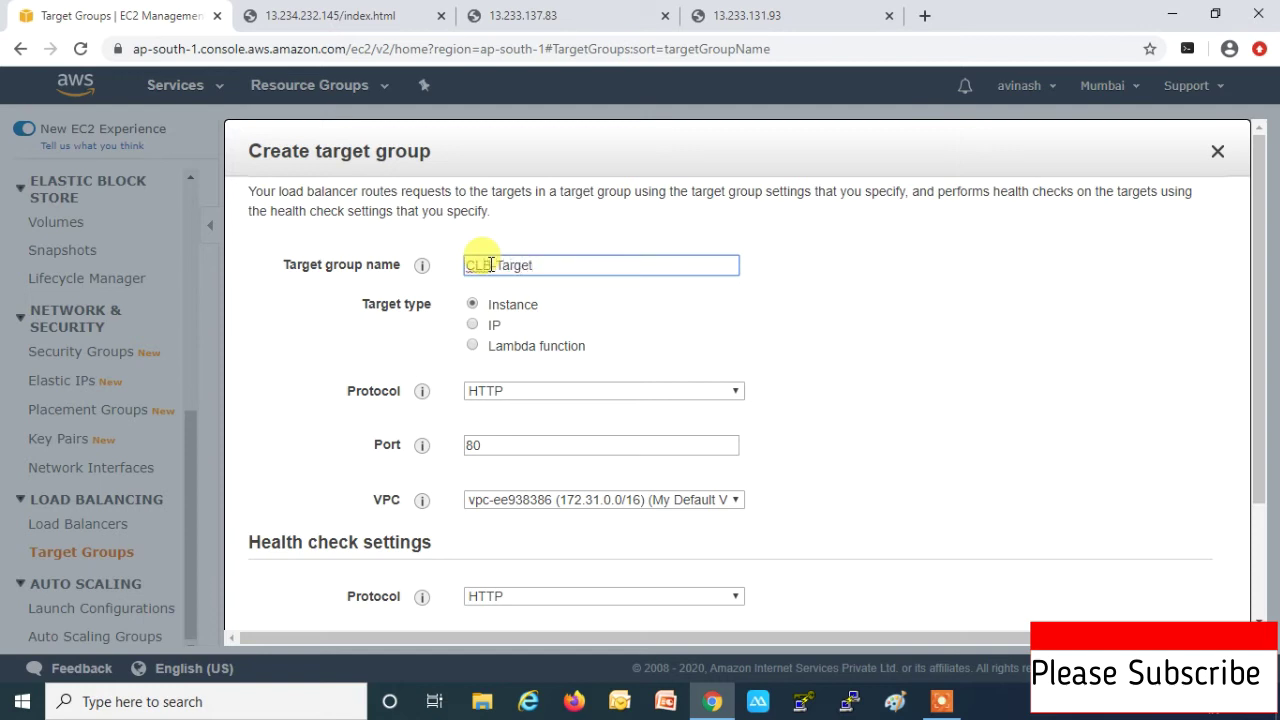
{"action": "left_click", "coordinate": [493, 330]}
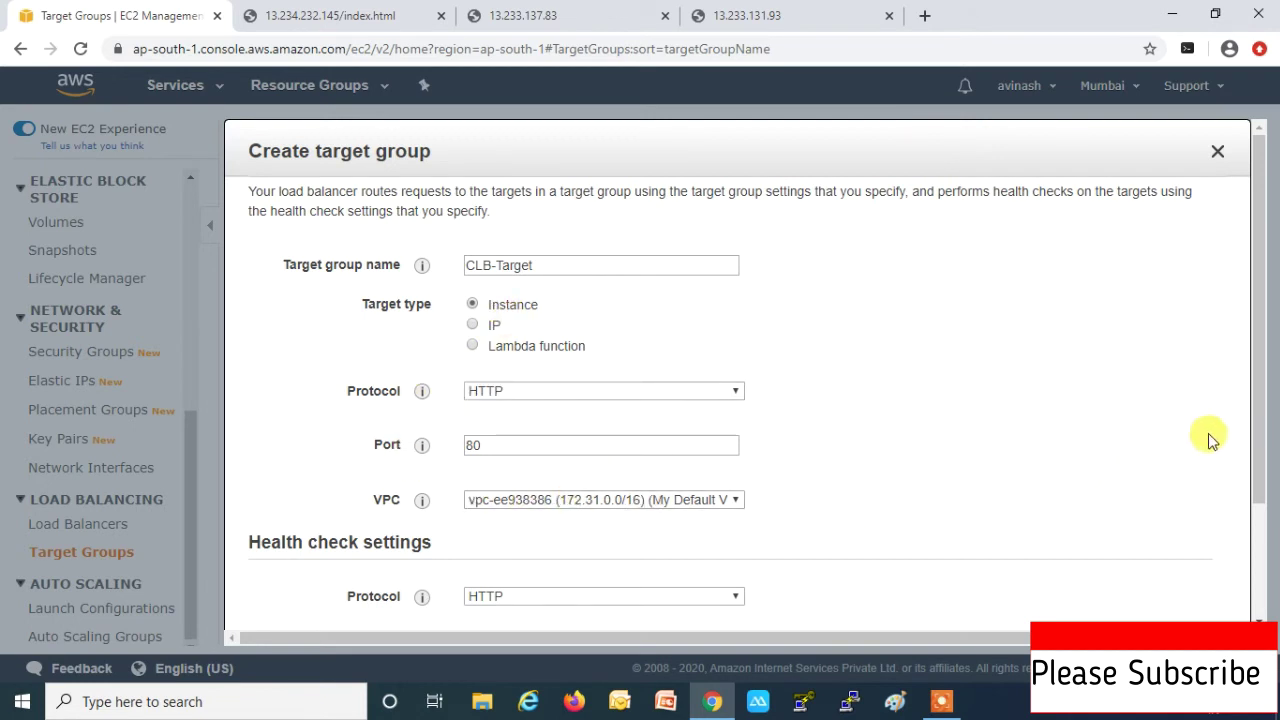
Step: Choose the HTTP protocol for the target group, check its health check path against the Server 1 page address, and create the group
{"action": "left_click_drag", "start_coordinate": [1258, 434], "coordinate": [1268, 505]}
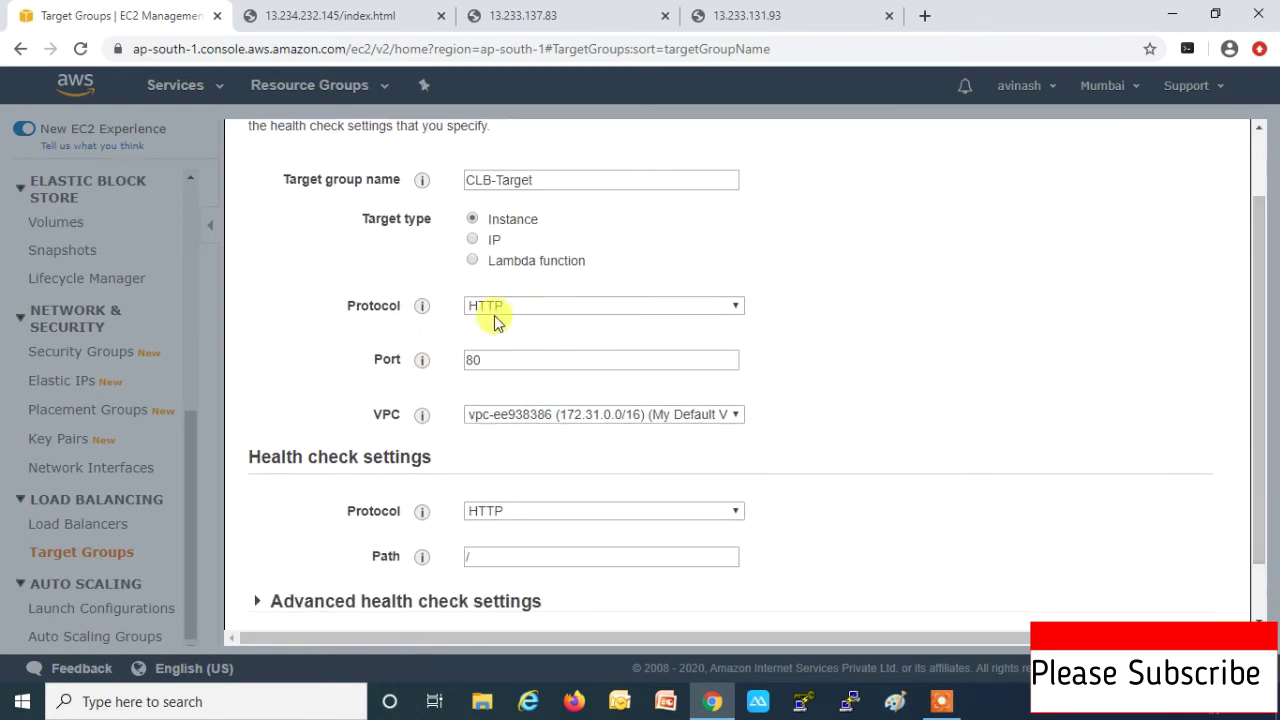
{"action": "left_click", "coordinate": [512, 311]}
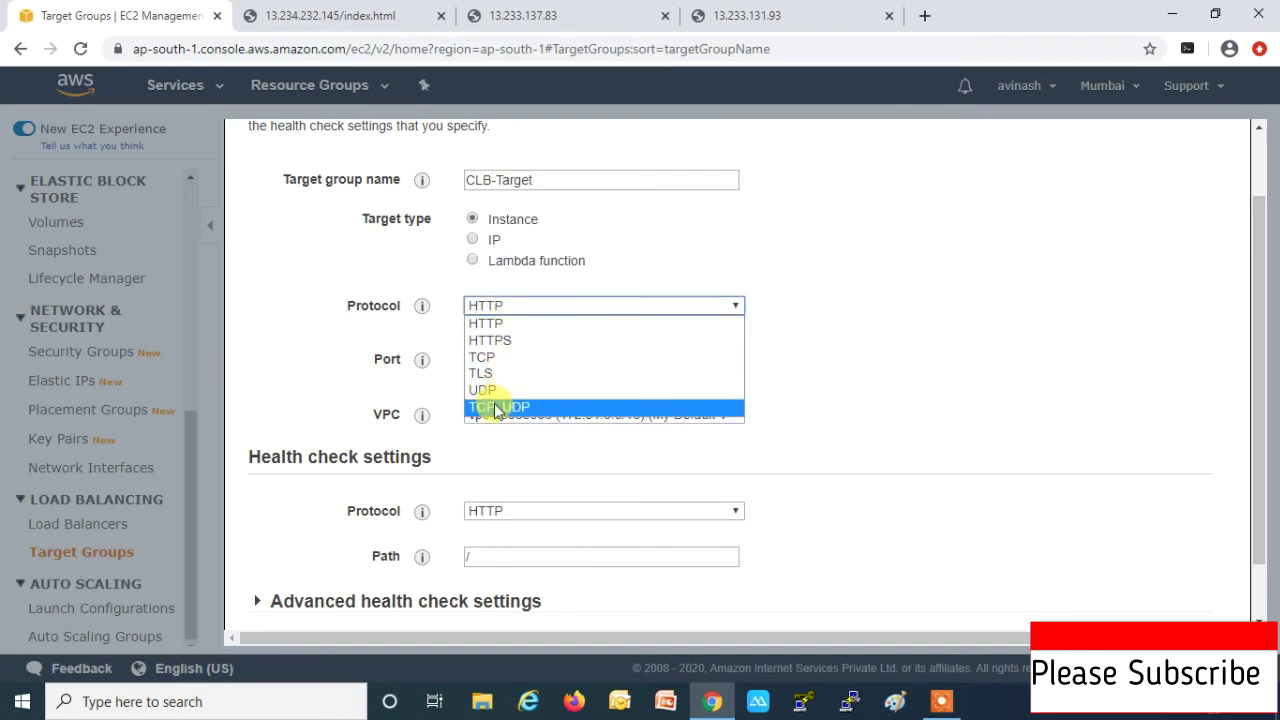
{"action": "left_click", "coordinate": [497, 323]}
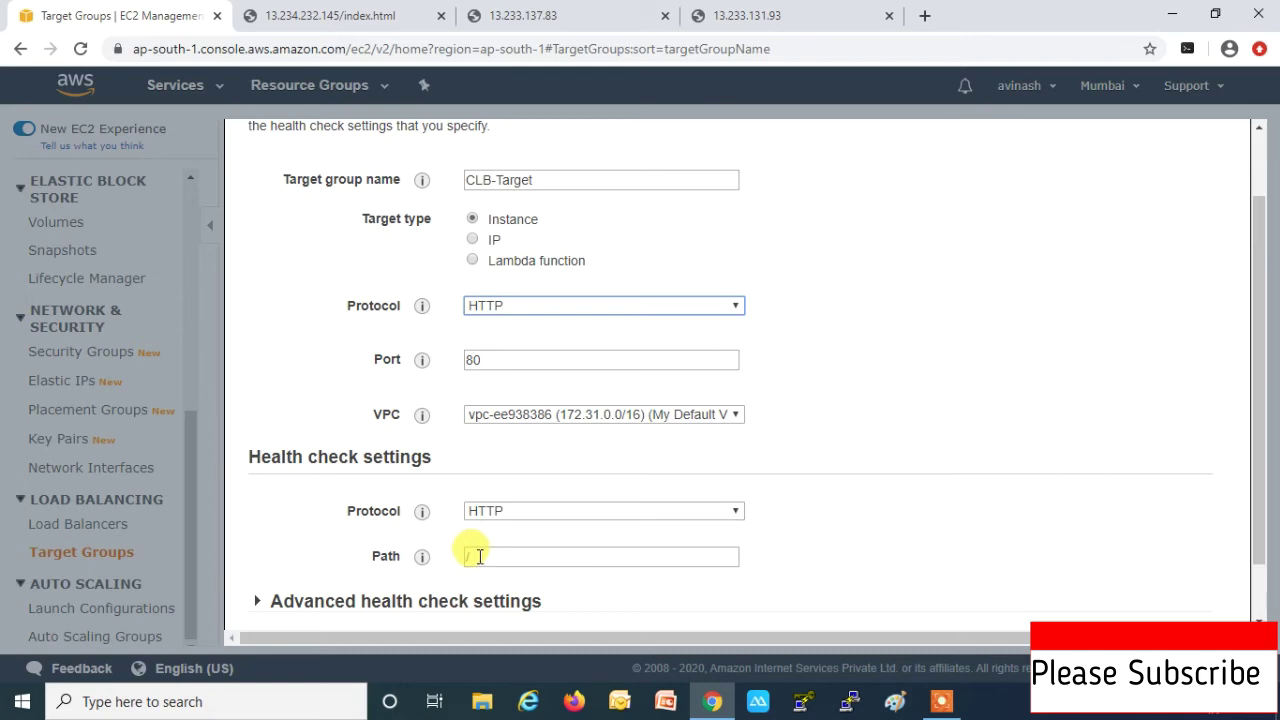
{"action": "left_click", "coordinate": [390, 16]}
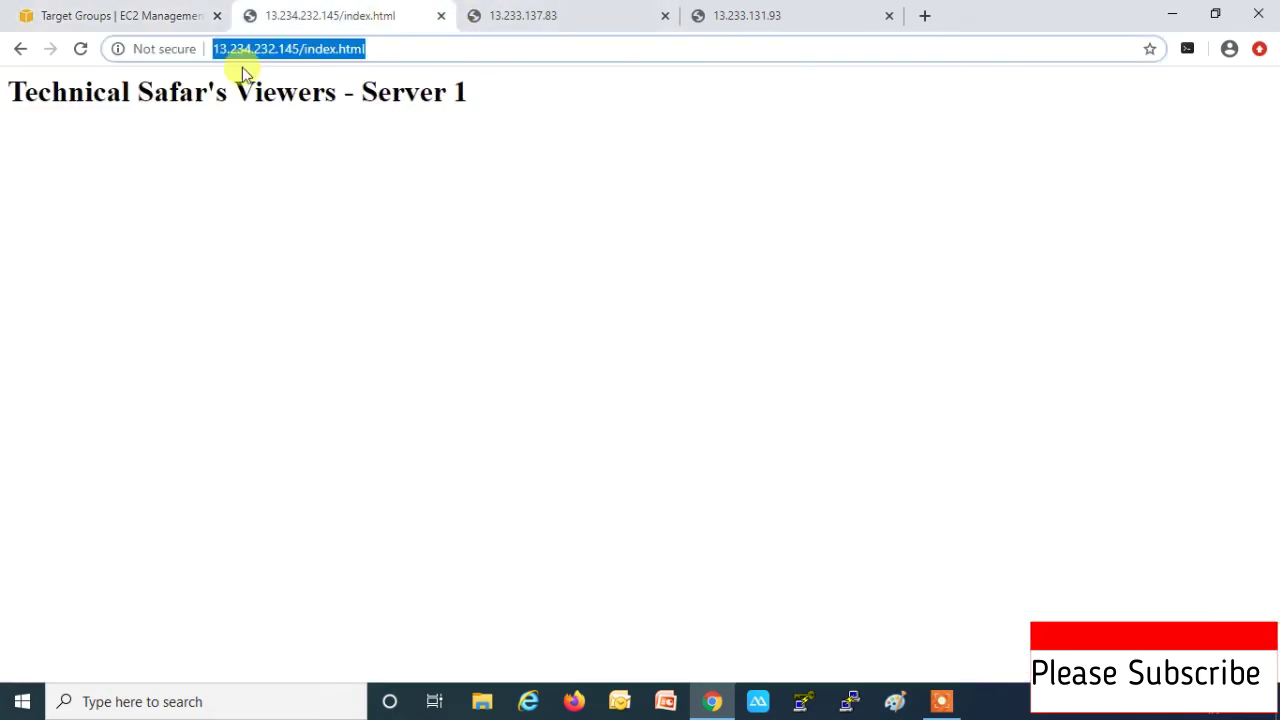
{"action": "left_click", "coordinate": [150, 15]}
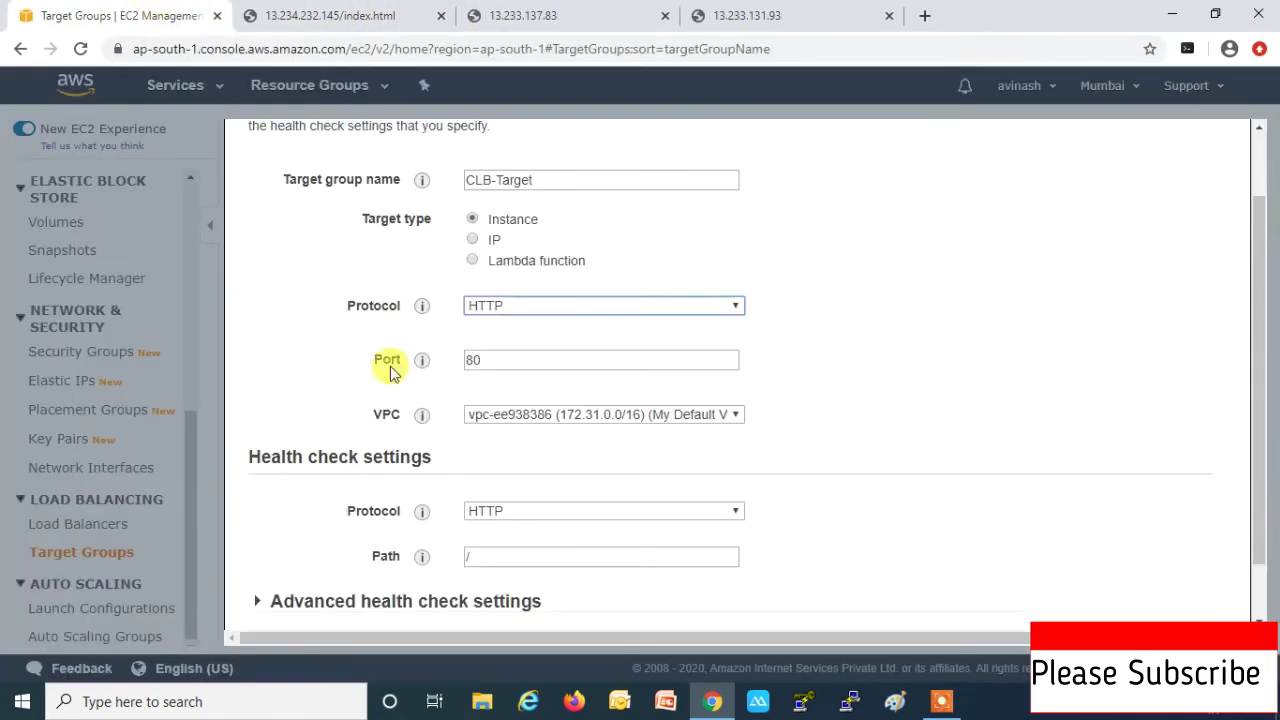
{"action": "scroll", "coordinate": [728, 583], "scroll_direction": "down", "scroll_amount": 1}
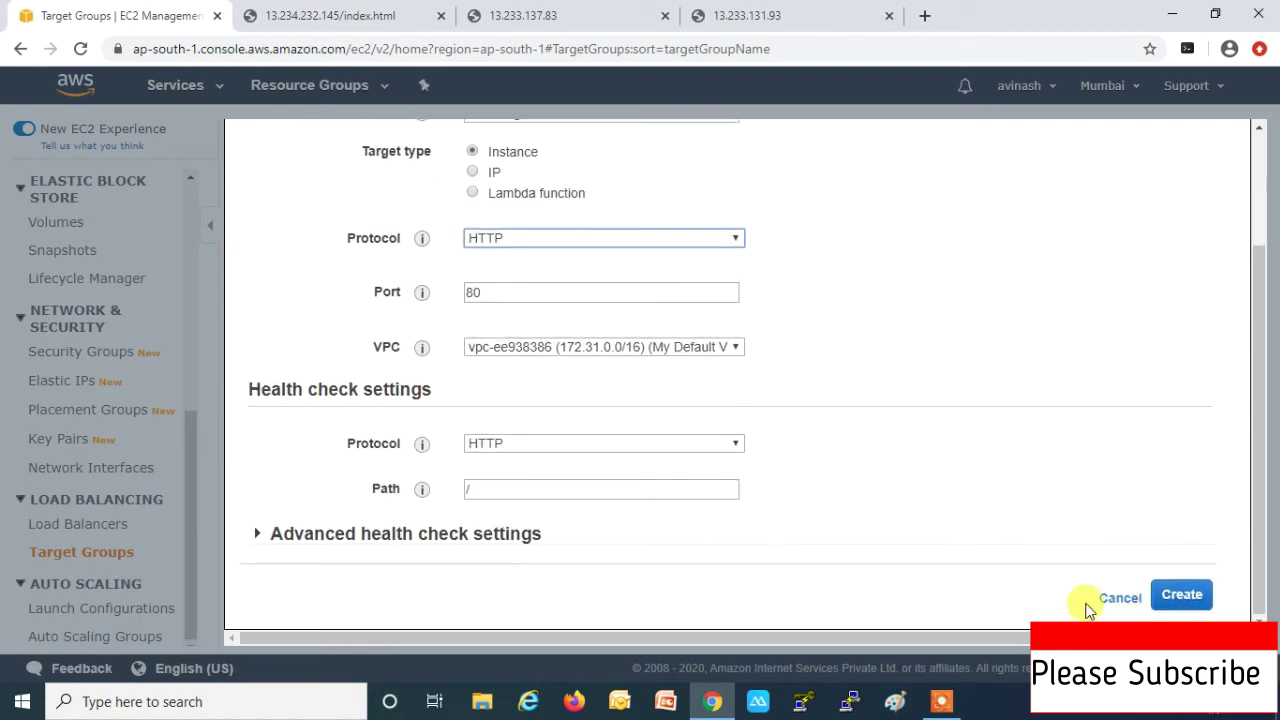
{"action": "left_click", "coordinate": [1190, 604]}
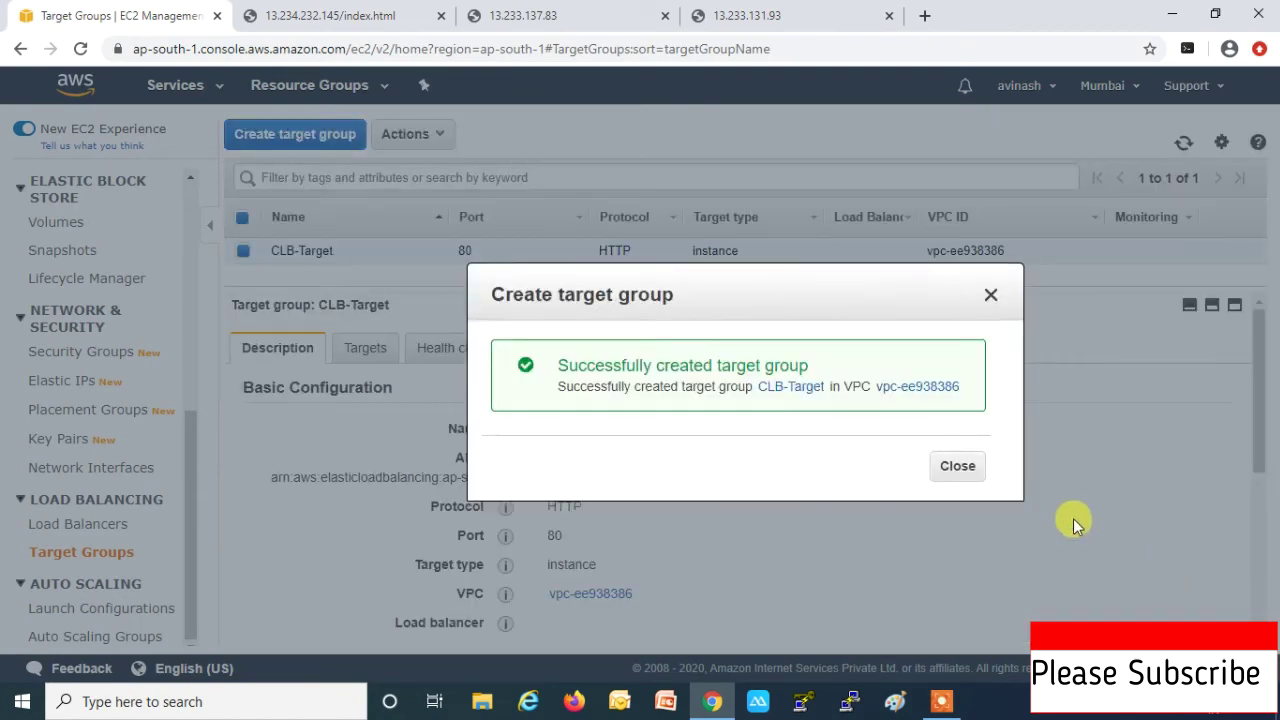
{"action": "left_click", "coordinate": [989, 298]}
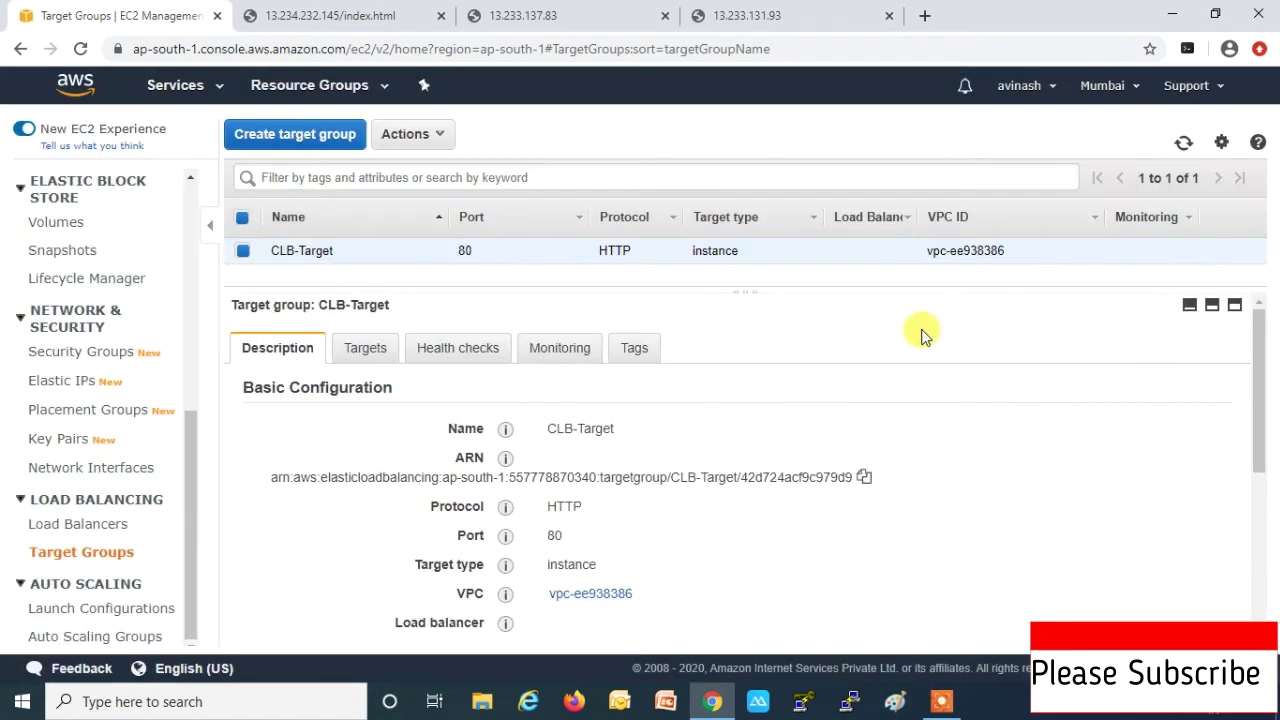
Step: Register Linux Server-1 and Linux Server-2 on port 80 as targets of CLB-Target and save
{"action": "left_click", "coordinate": [370, 350]}
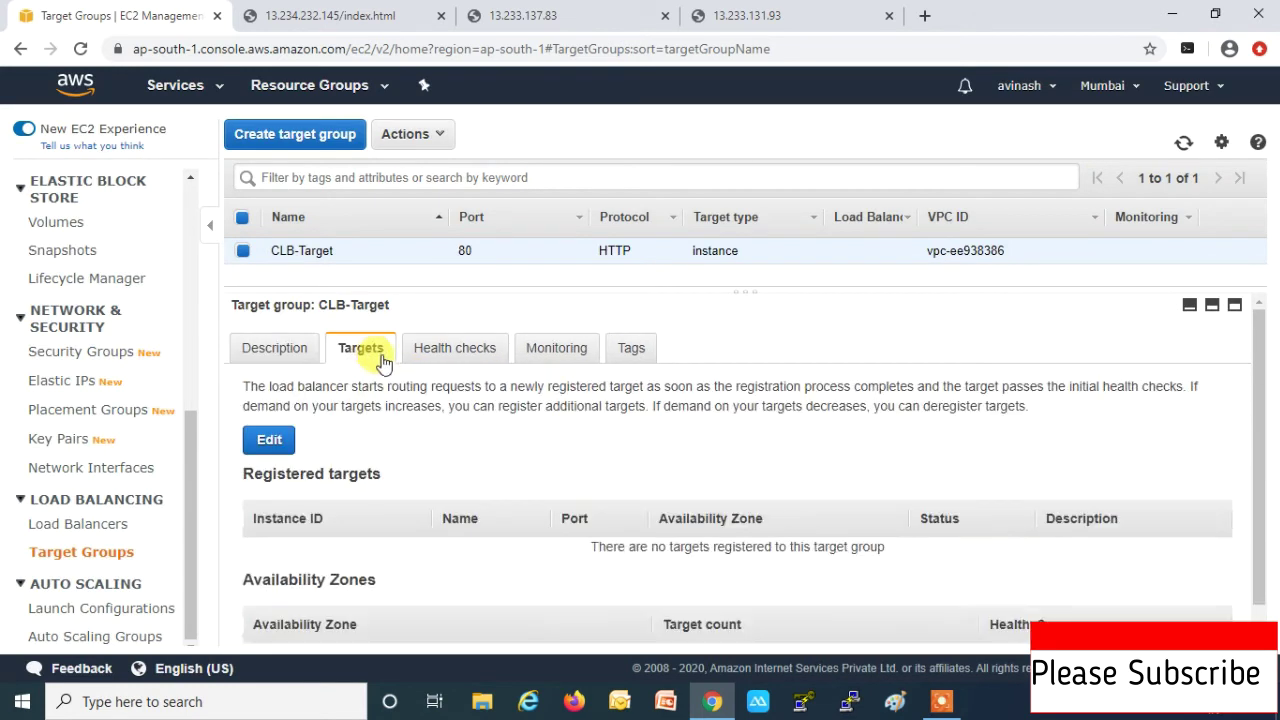
{"action": "scroll", "coordinate": [1259, 368], "scroll_direction": "down", "scroll_amount": 1}
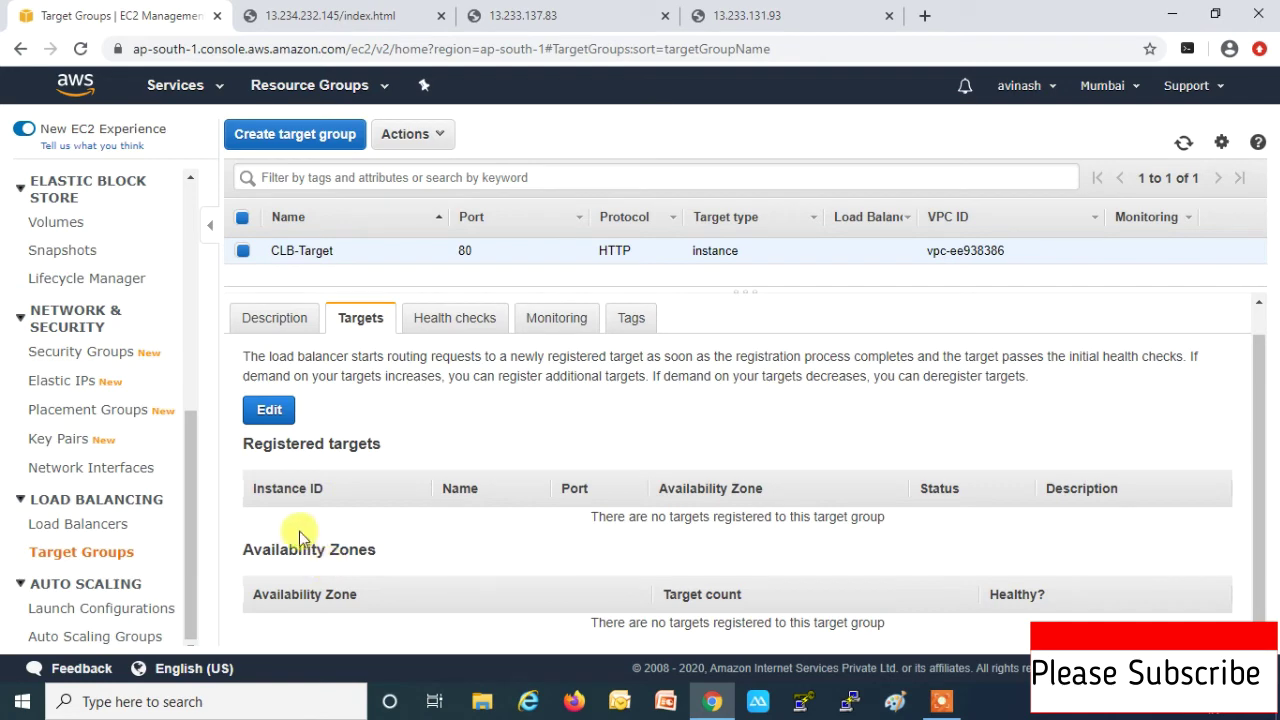
{"action": "left_click", "coordinate": [270, 413]}
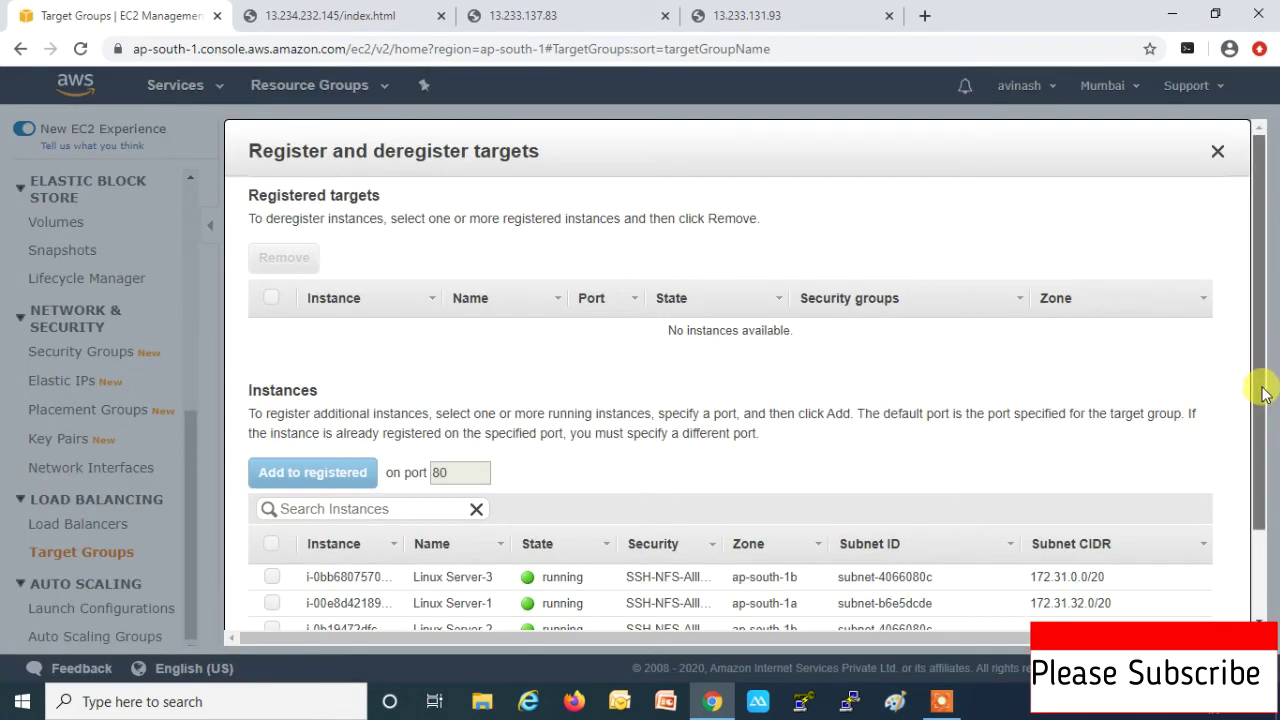
{"action": "left_click_drag", "start_coordinate": [1257, 392], "coordinate": [1180, 538]}
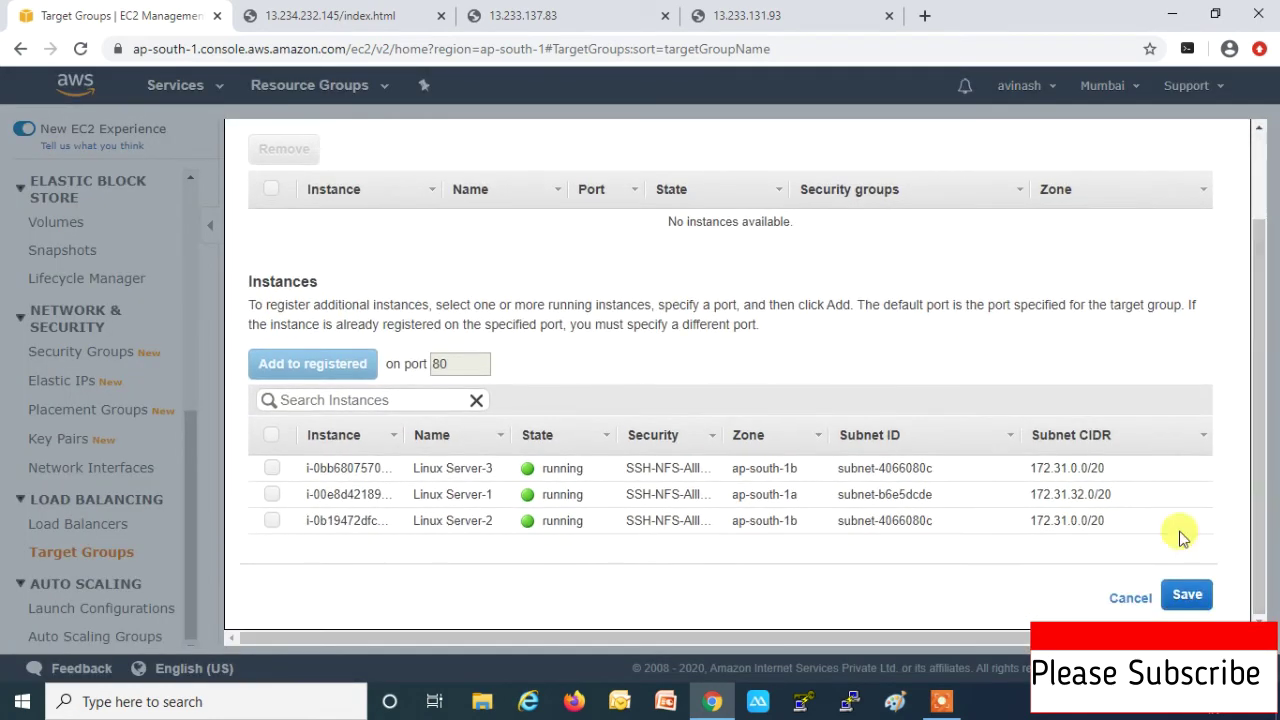
{"action": "left_click", "coordinate": [273, 494]}
{"action": "left_click", "coordinate": [272, 521]}
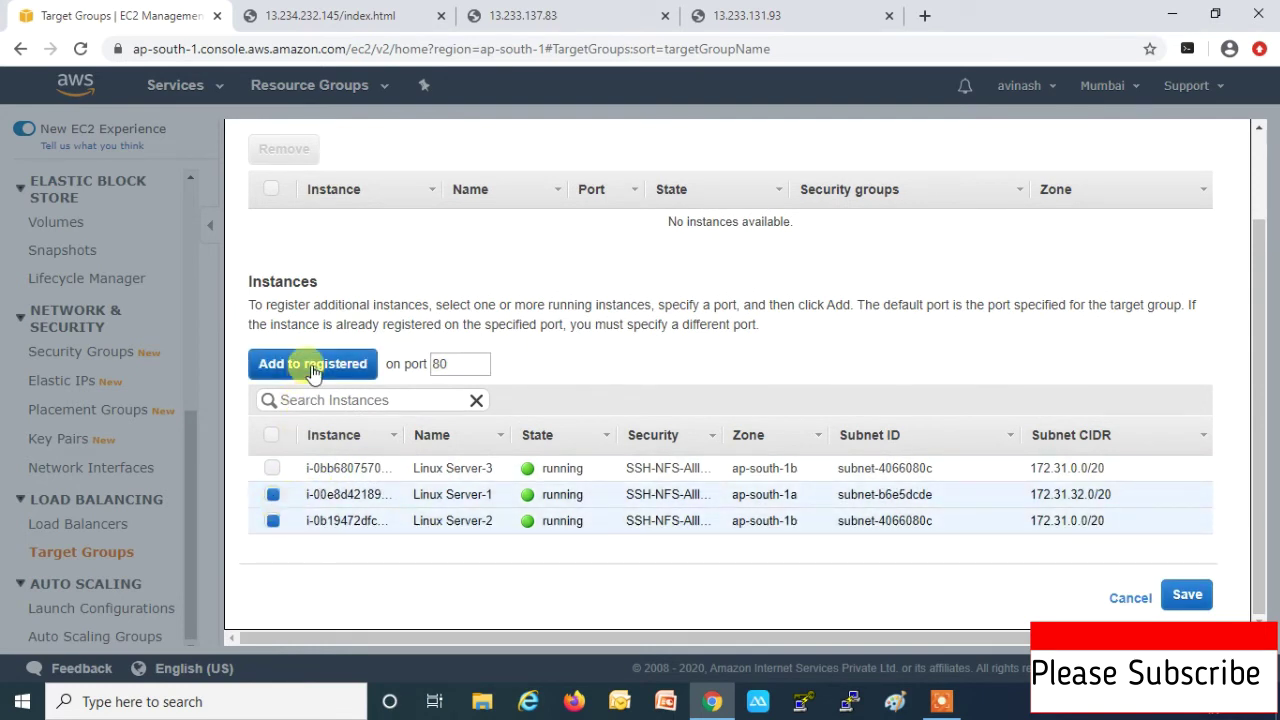
{"action": "left_click", "coordinate": [305, 368]}
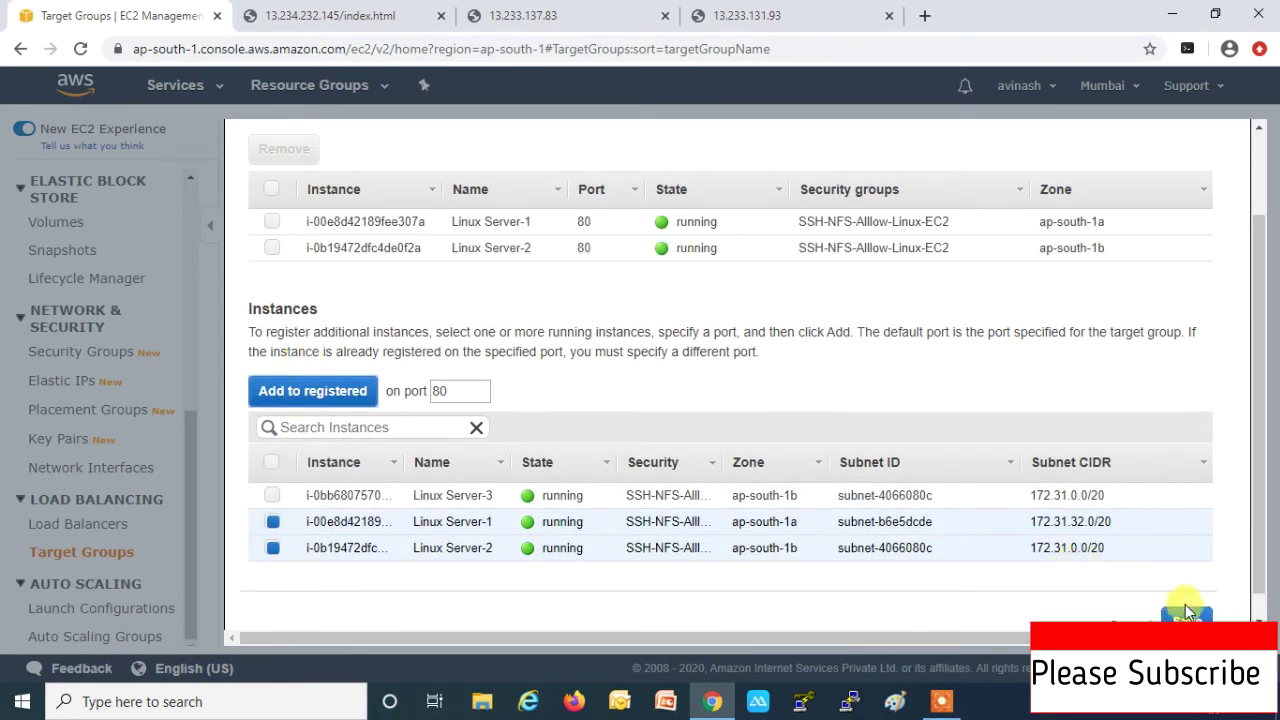
{"action": "left_click", "coordinate": [1194, 620]}
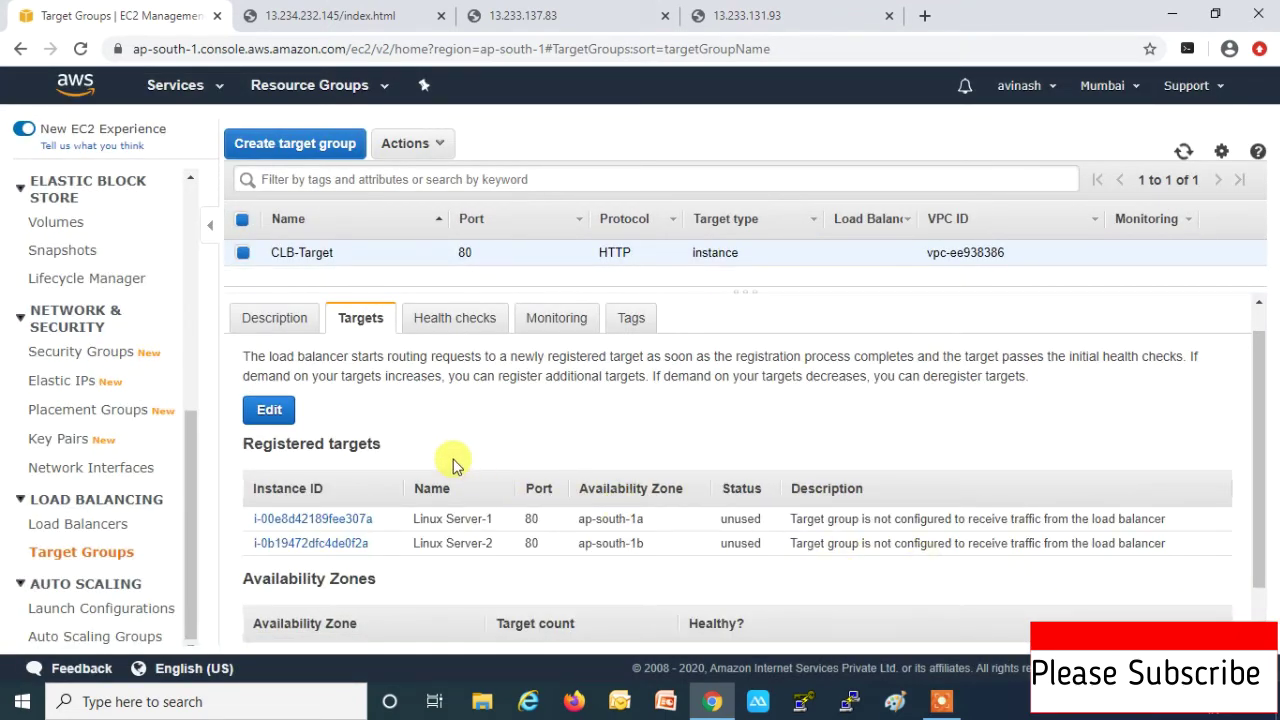
Step: Examine the health check settings, CloudWatch metrics, basic configuration and attributes of the CLB-Target group, including load balancing algorithm and stickiness
{"action": "left_click", "coordinate": [453, 321]}
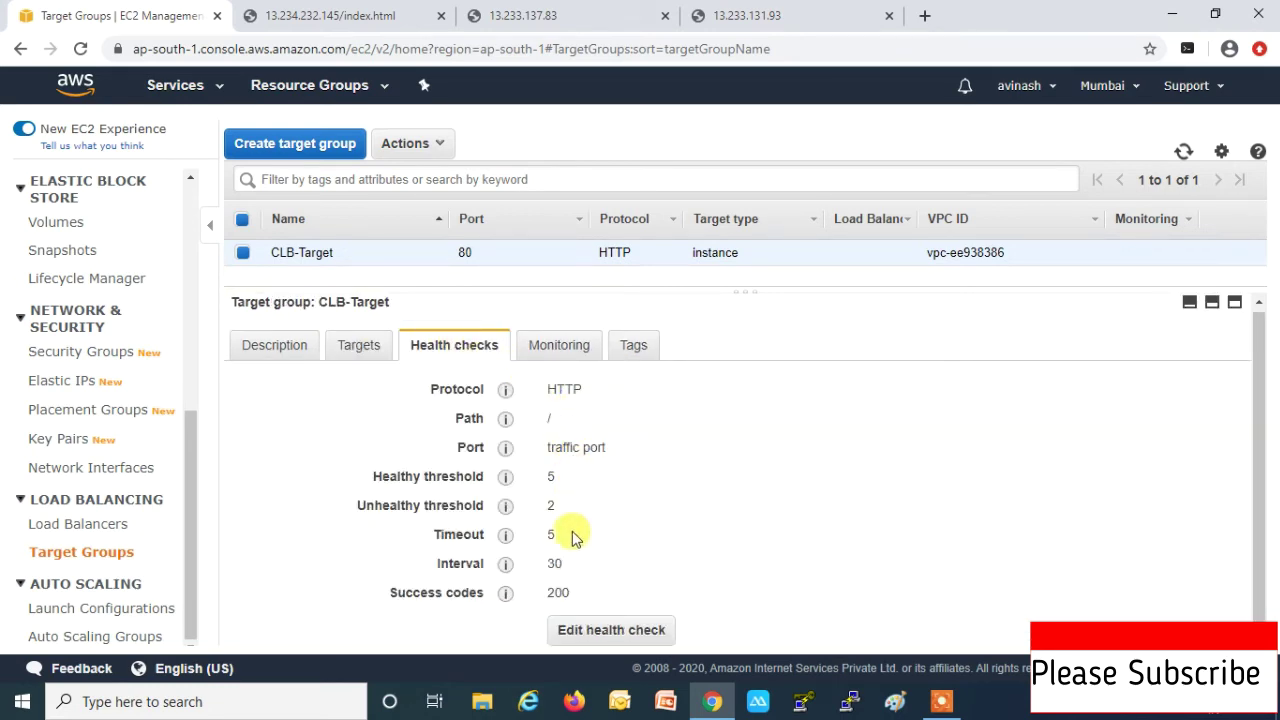
{"action": "left_click", "coordinate": [566, 356]}
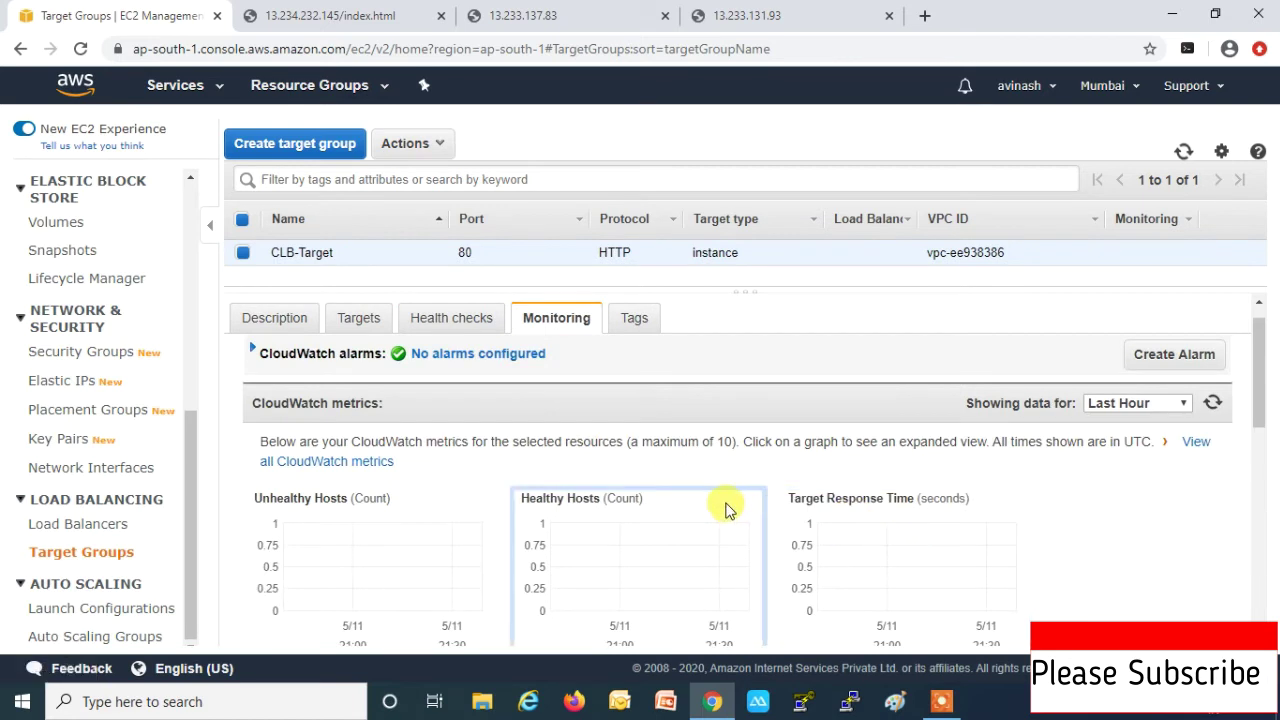
{"action": "scroll", "coordinate": [726, 510], "scroll_direction": "down", "scroll_amount": 3}
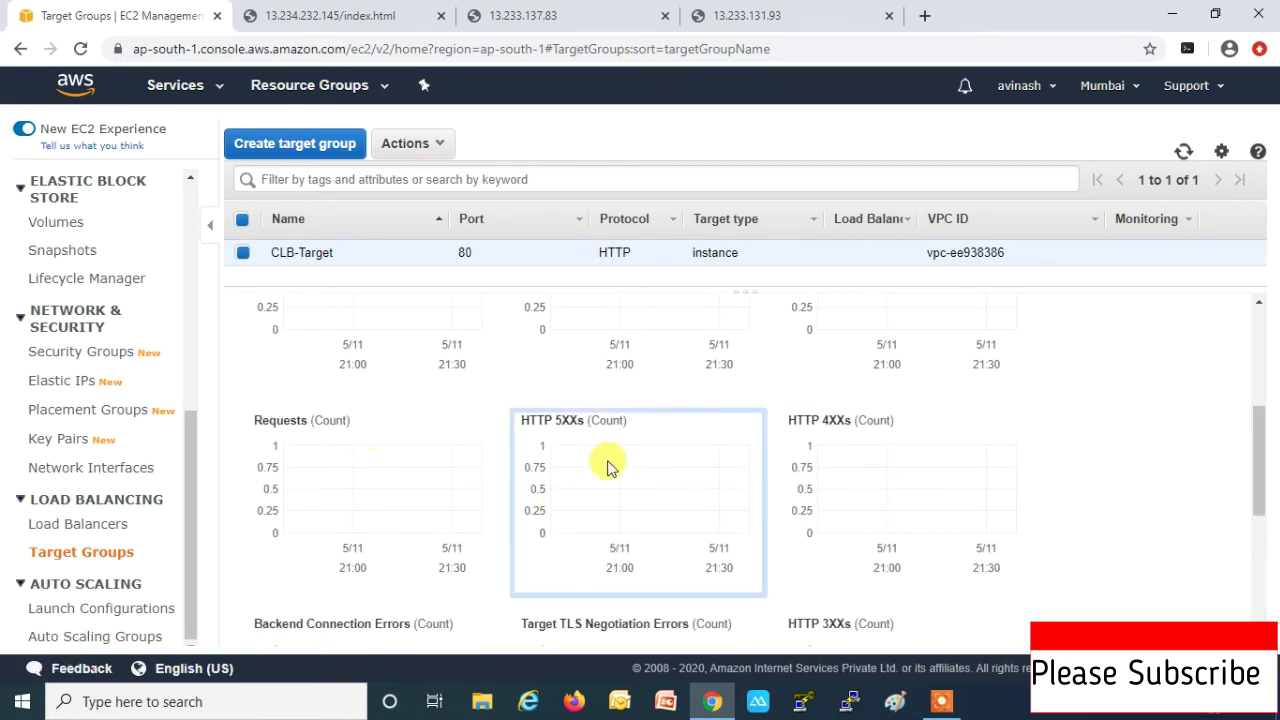
{"action": "scroll", "coordinate": [617, 465], "scroll_direction": "down", "scroll_amount": 2}
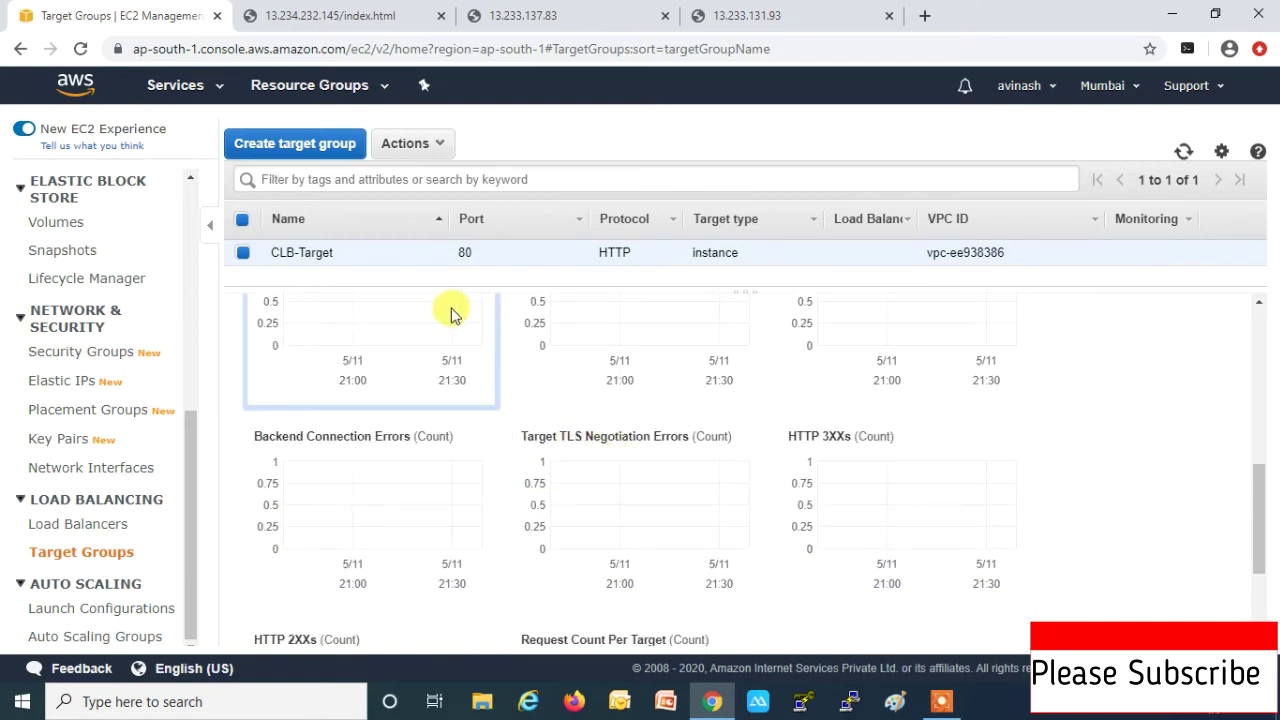
{"action": "scroll", "coordinate": [508, 527], "scroll_direction": "up", "scroll_amount": 3}
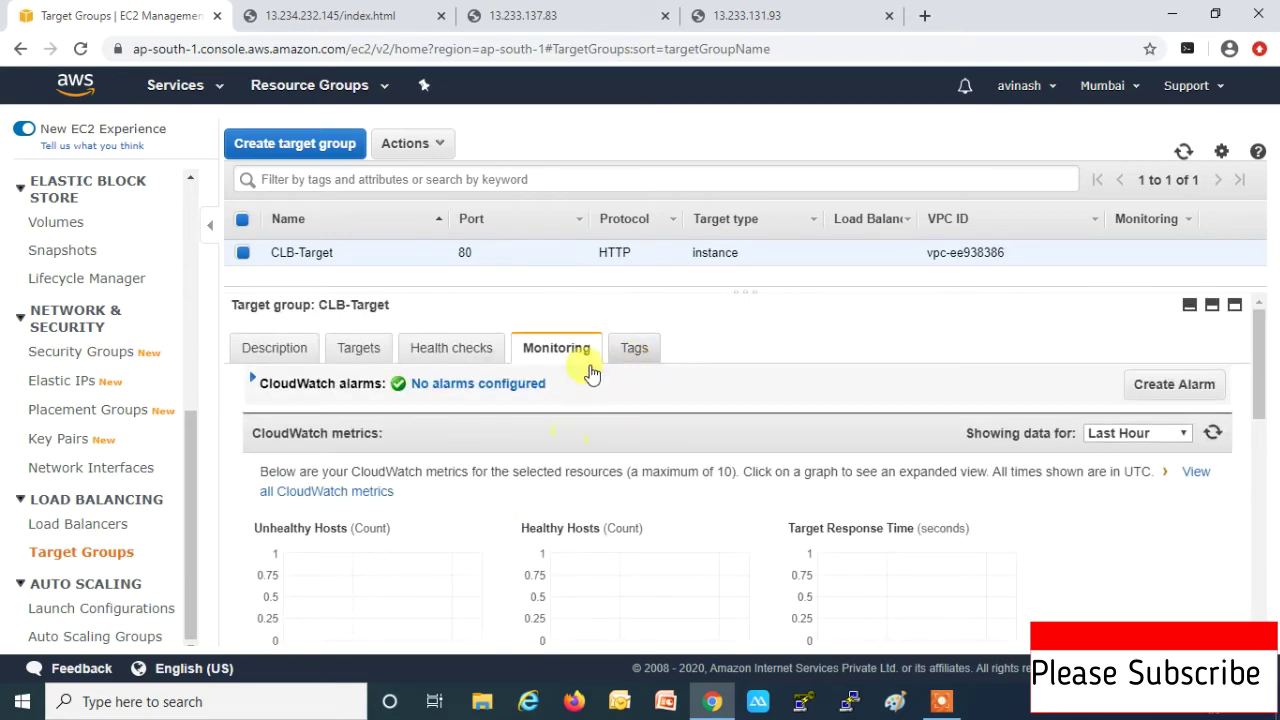
{"action": "left_click", "coordinate": [286, 357]}
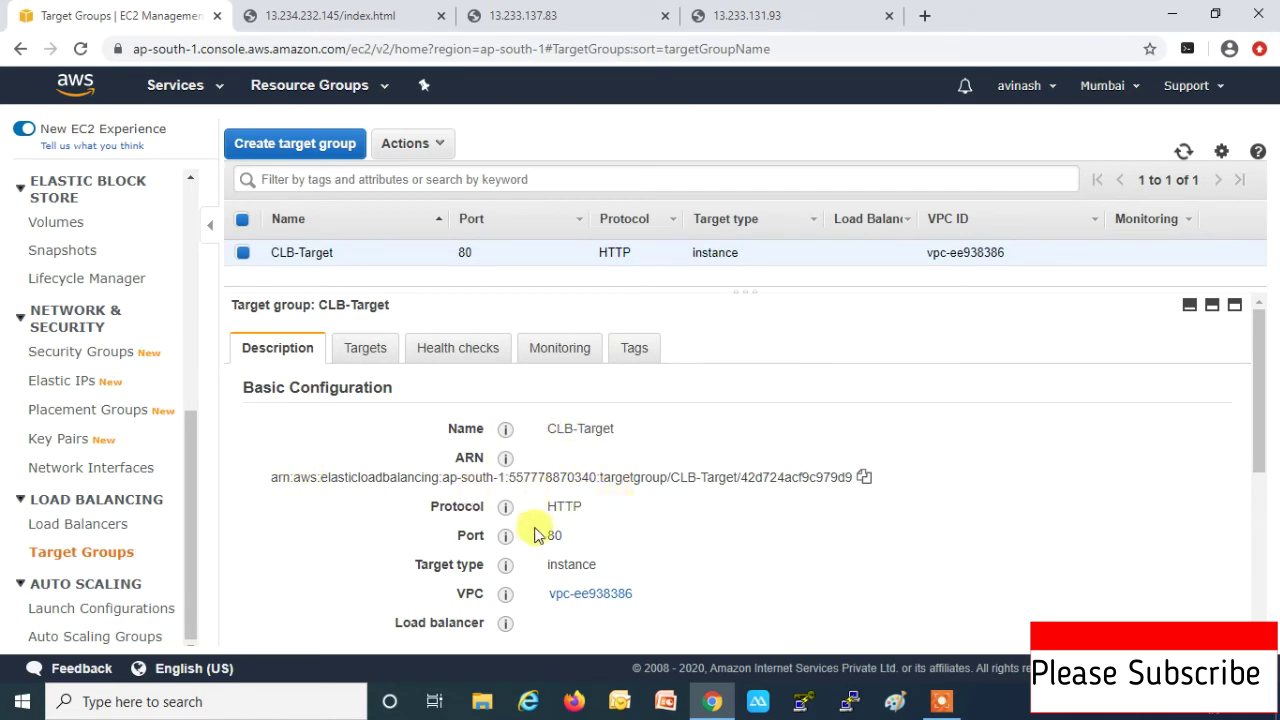
{"action": "scroll", "coordinate": [531, 530], "scroll_direction": "down", "scroll_amount": 3}
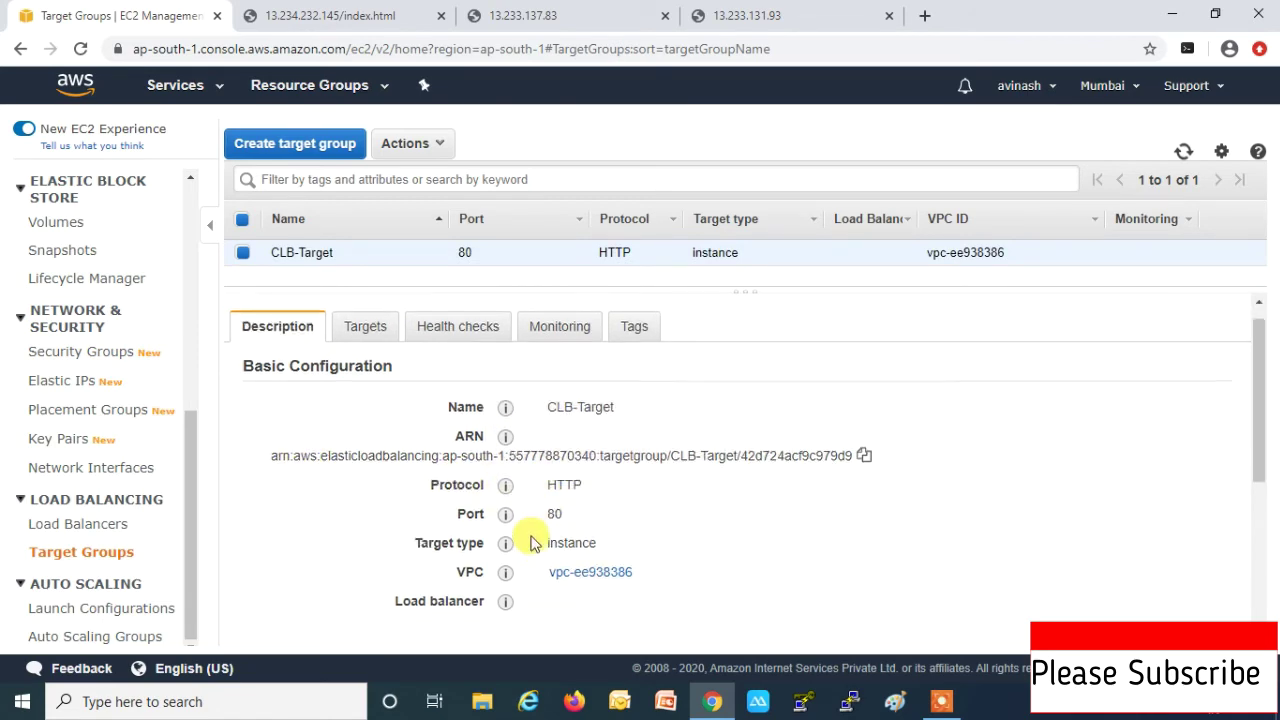
{"action": "scroll", "coordinate": [520, 545], "scroll_direction": "down", "scroll_amount": 1}
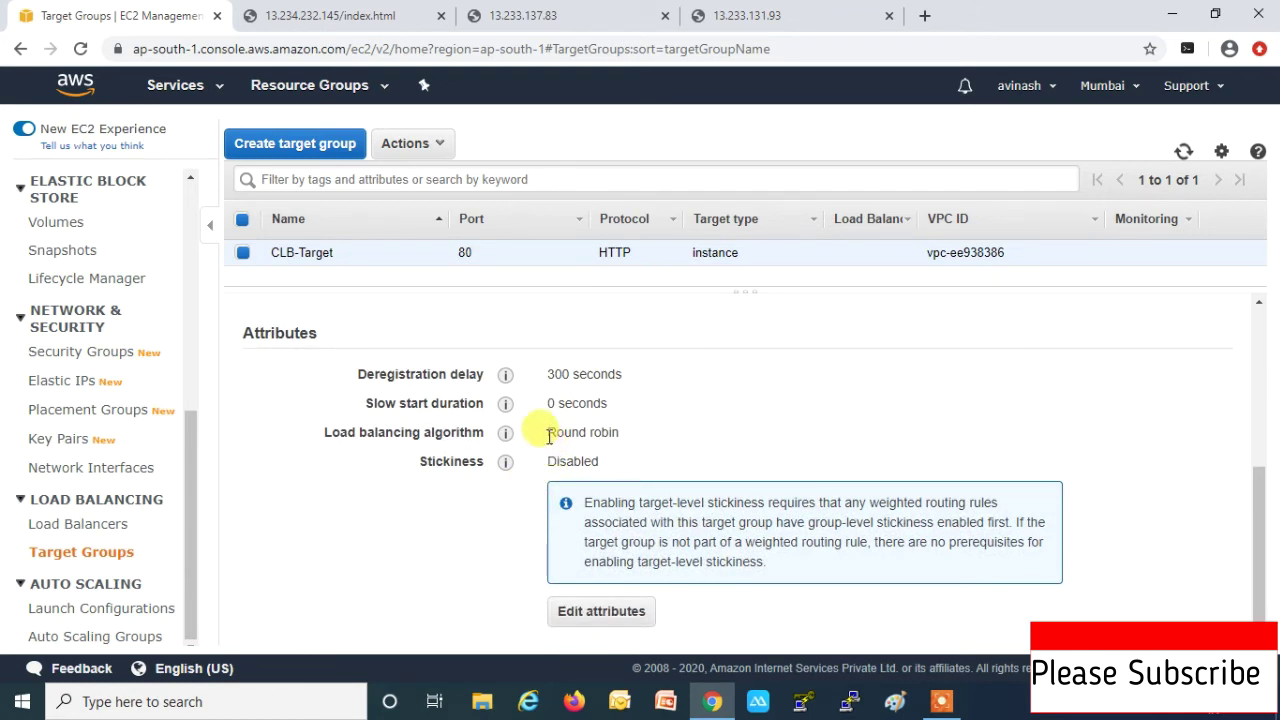
{"action": "double_click", "coordinate": [427, 465]}
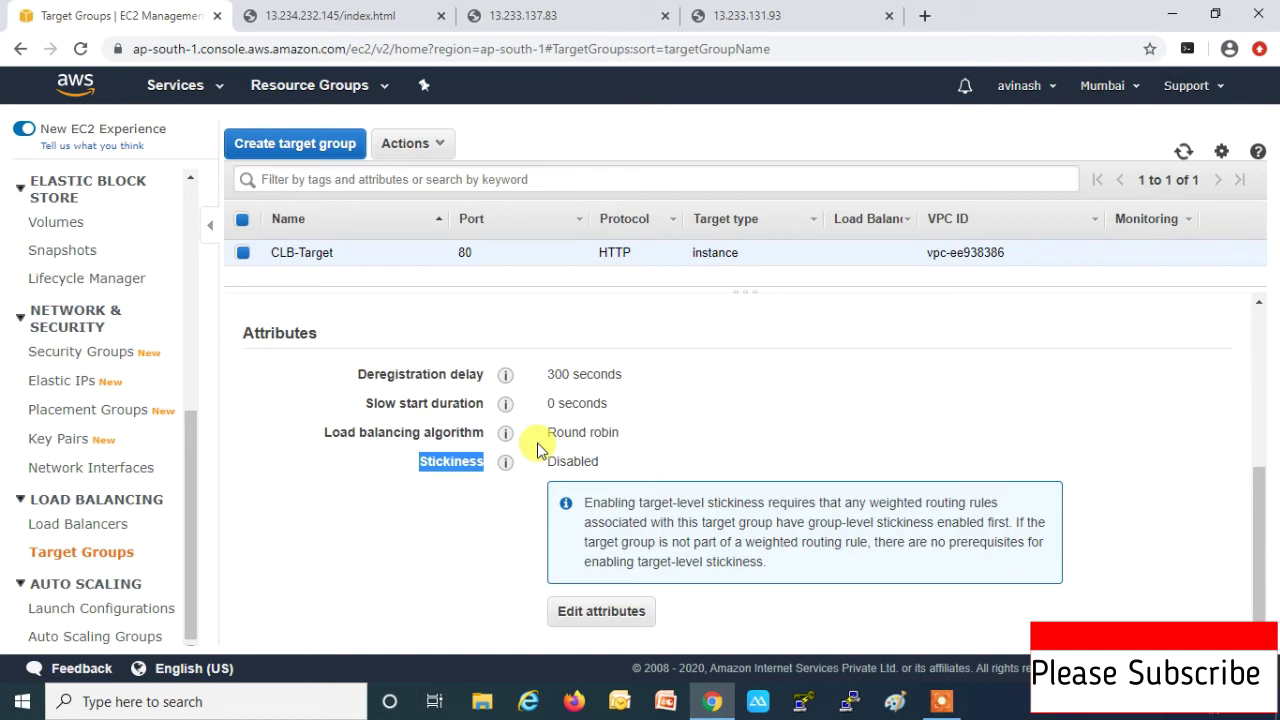
Step: Review the FIRST-CLB load balancer's basic configuration, port stickiness, registered instances, health check and listener ports
{"action": "left_click", "coordinate": [88, 537]}
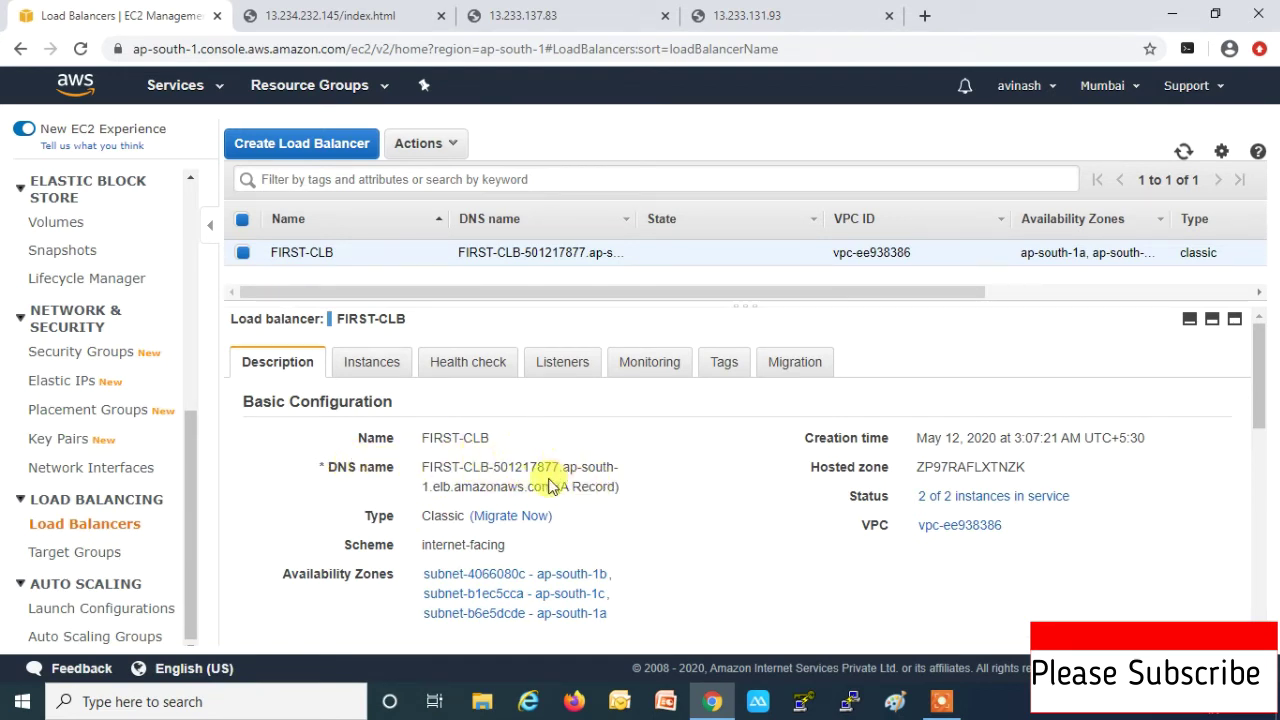
{"action": "scroll", "coordinate": [548, 486], "scroll_direction": "down", "scroll_amount": 1}
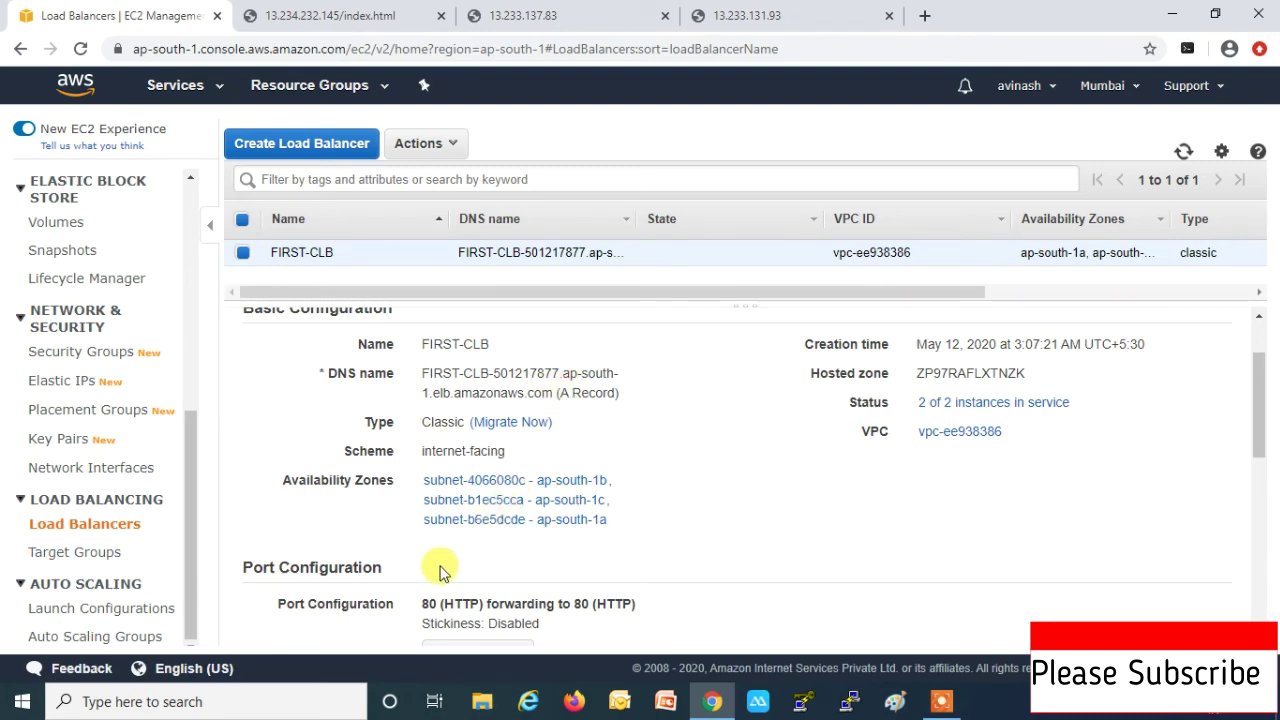
{"action": "scroll", "coordinate": [405, 578], "scroll_direction": "down", "scroll_amount": 2}
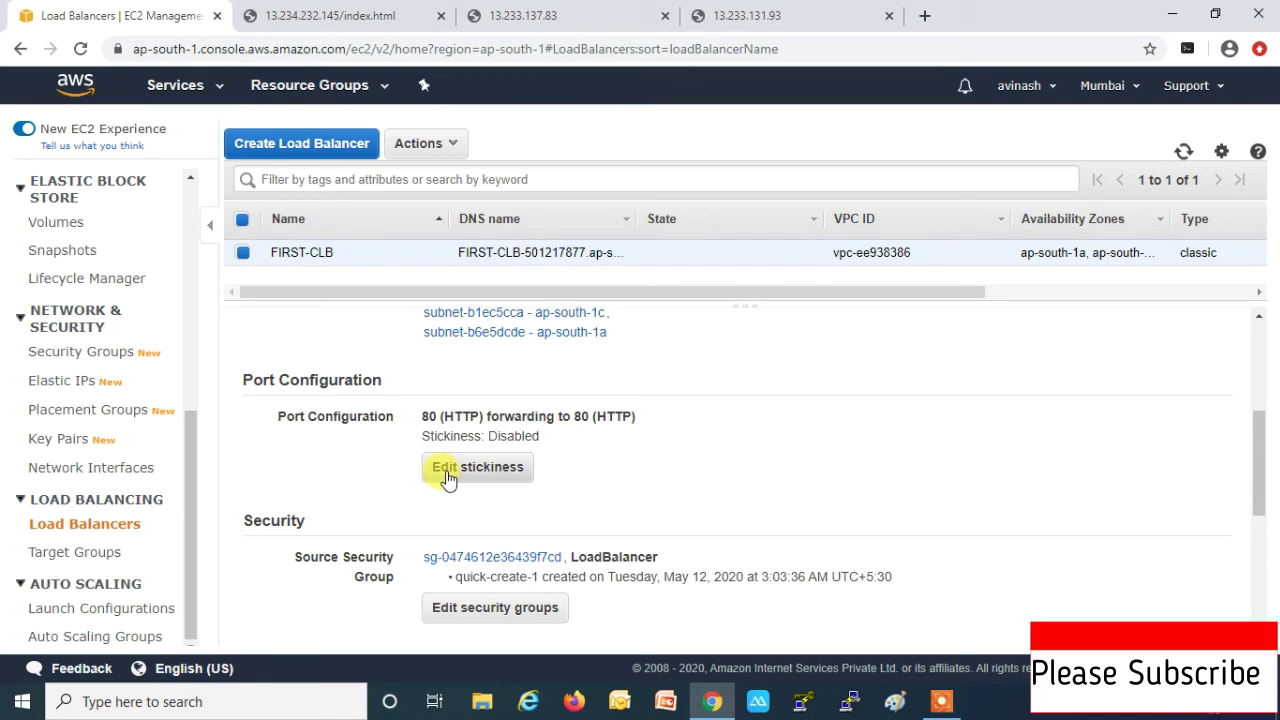
{"action": "mouse_move", "coordinate": [421, 437]}
{"action": "left_mouse_down"}
{"action": "mouse_move", "coordinate": [543, 441]}
{"action": "mouse_move", "coordinate": [452, 434]}
{"action": "mouse_move", "coordinate": [420, 447]}
{"action": "left_mouse_up"}
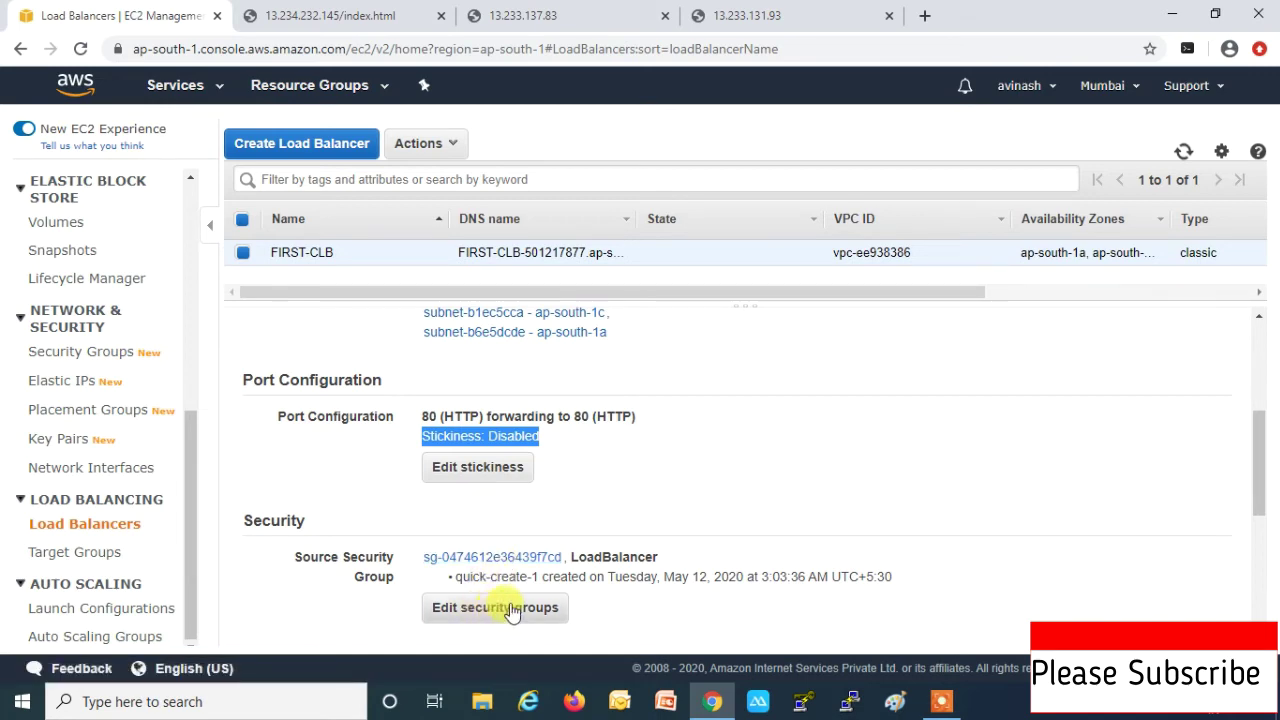
{"action": "scroll", "coordinate": [520, 607], "scroll_direction": "up", "scroll_amount": 3}
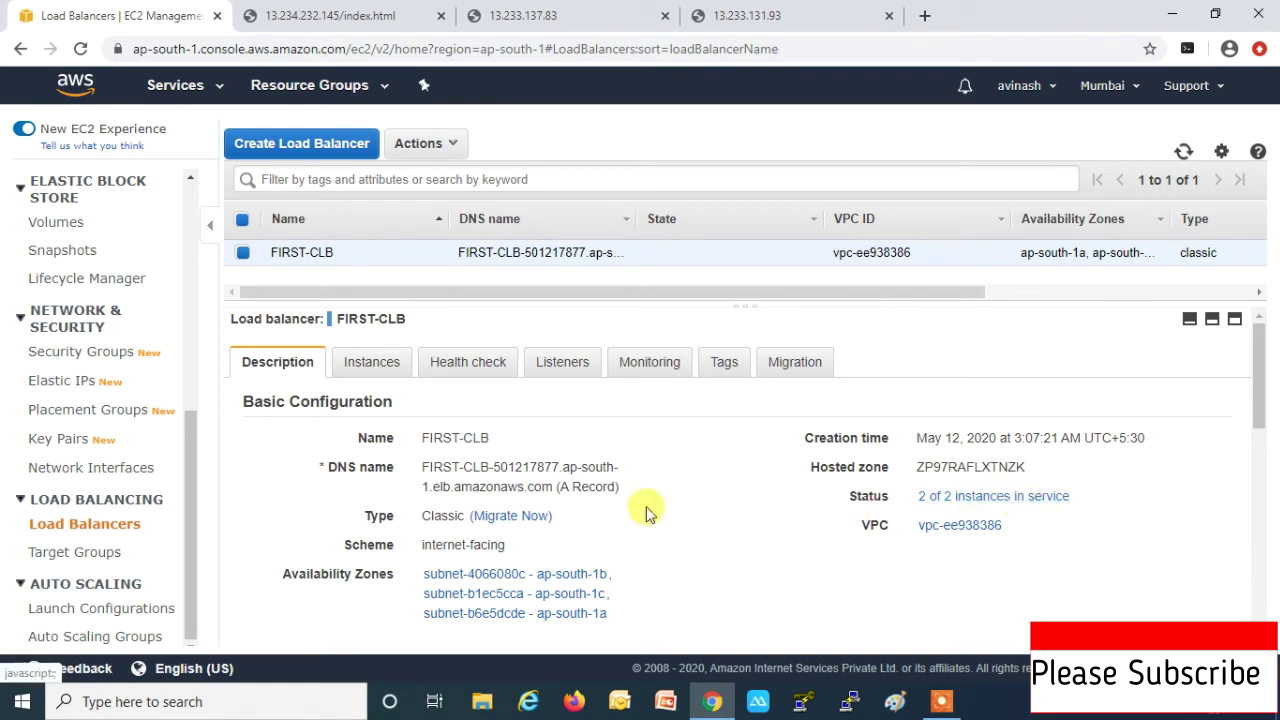
{"action": "left_click", "coordinate": [372, 370]}
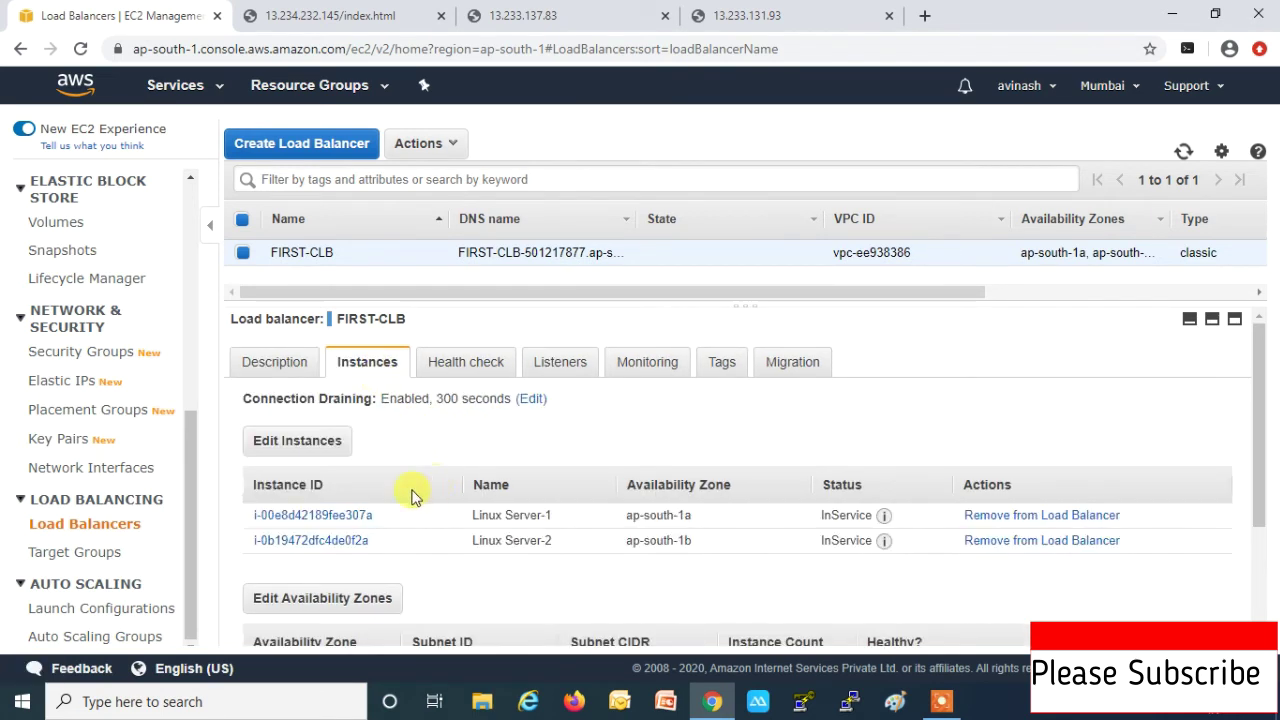
{"action": "left_click", "coordinate": [468, 366]}
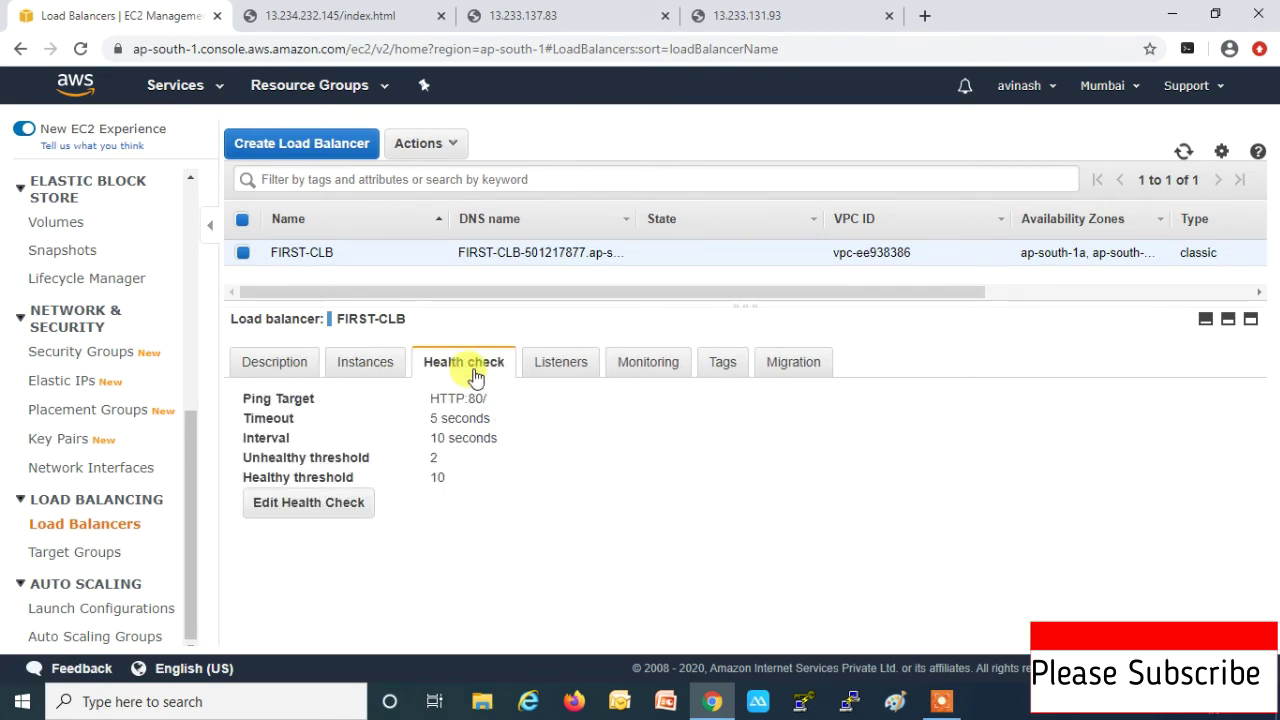
{"action": "left_click", "coordinate": [556, 366]}
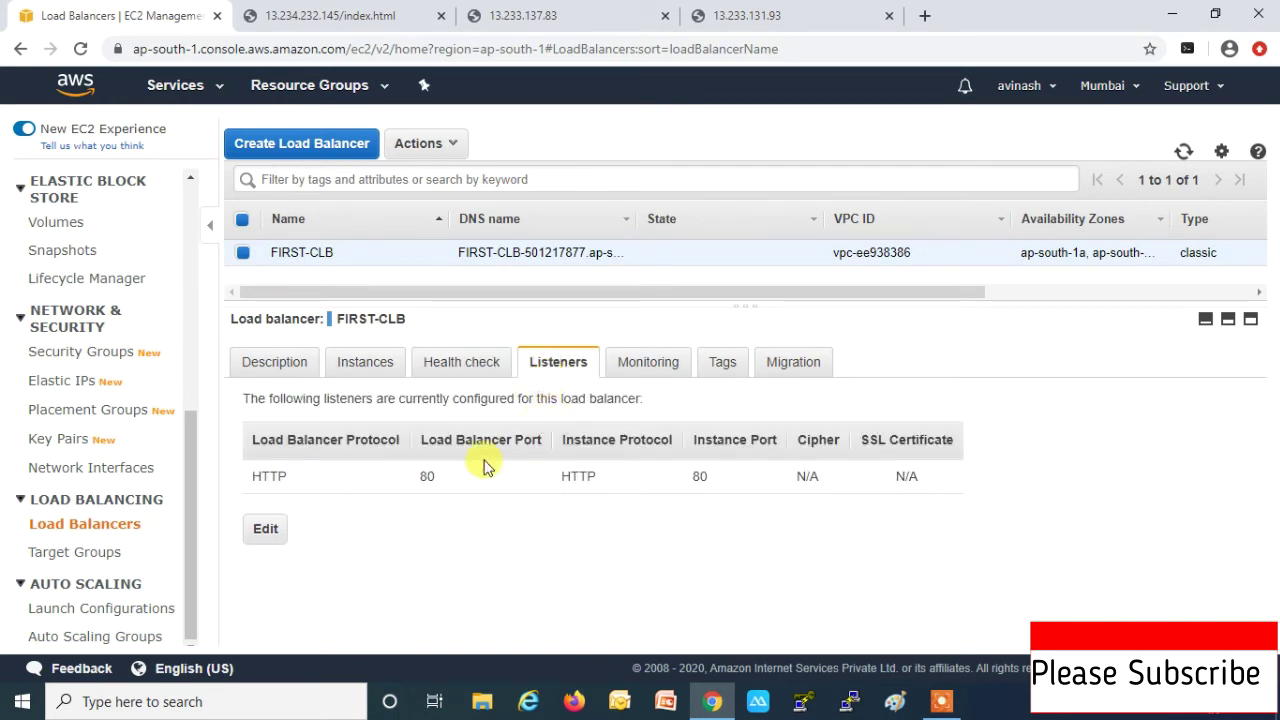
{"action": "left_click_drag", "start_coordinate": [253, 475], "coordinate": [928, 488]}
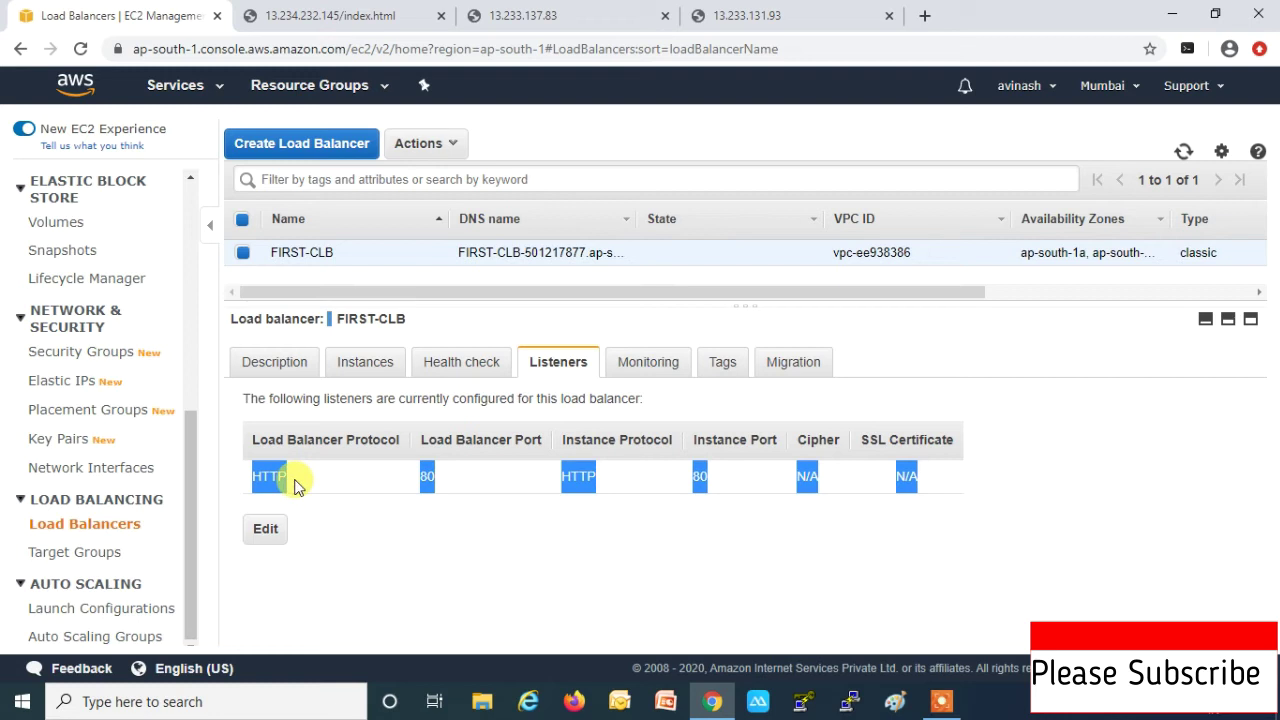
{"action": "left_click", "coordinate": [354, 549]}
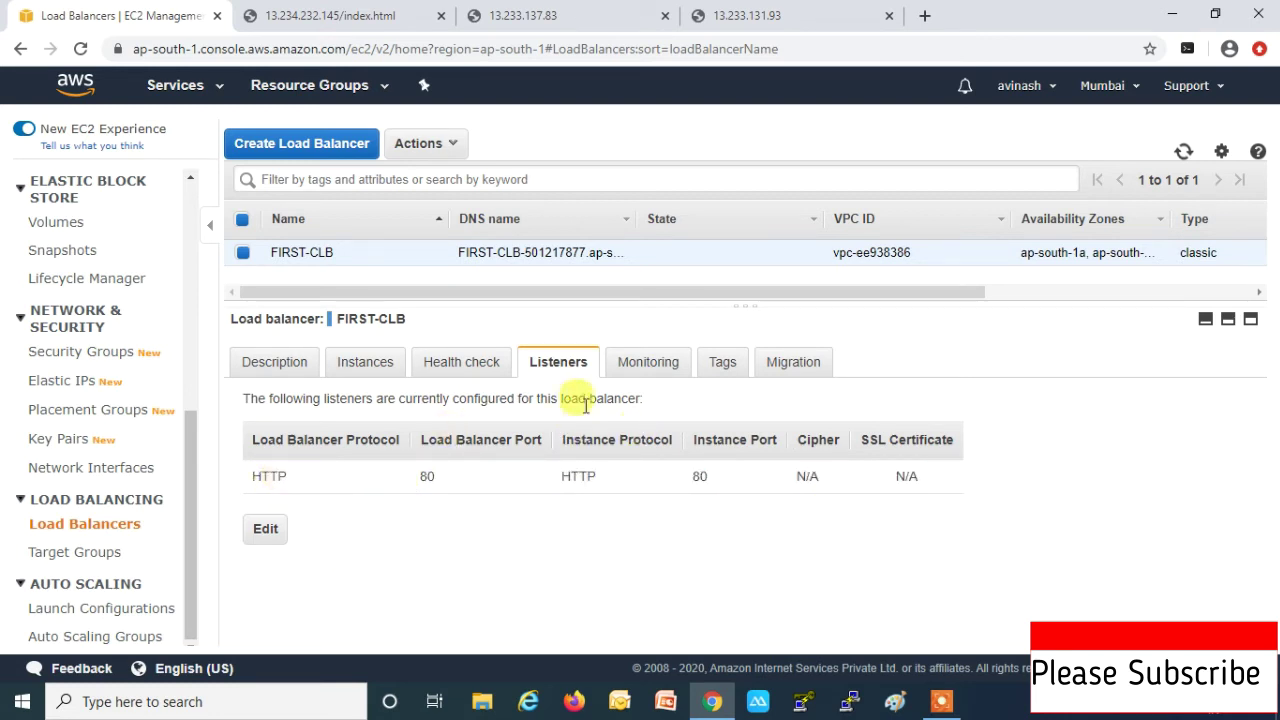
Step: Copy the DNS name of FIRST-CLB from its description, without the A Record note, and open it in a new browser tab
{"action": "left_click", "coordinate": [287, 372]}
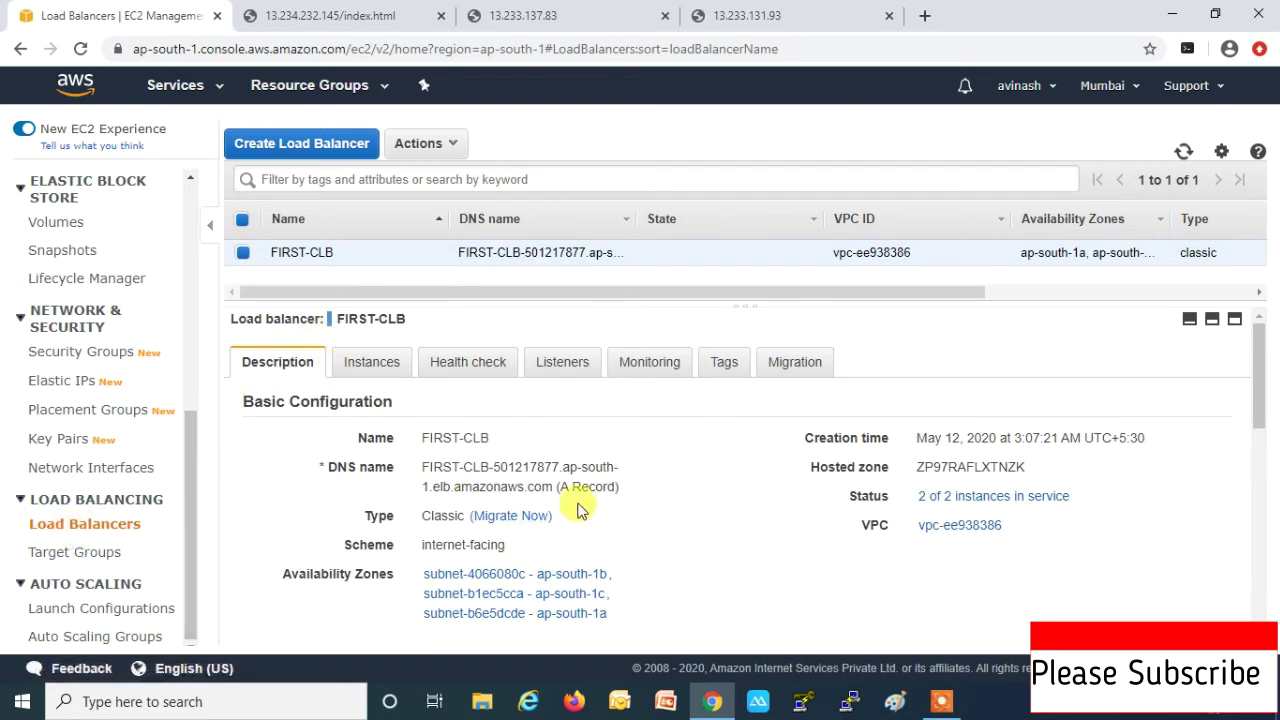
{"action": "left_click_drag", "start_coordinate": [550, 488], "coordinate": [437, 478]}
{"action": "key", "text": "ctrl+c"}
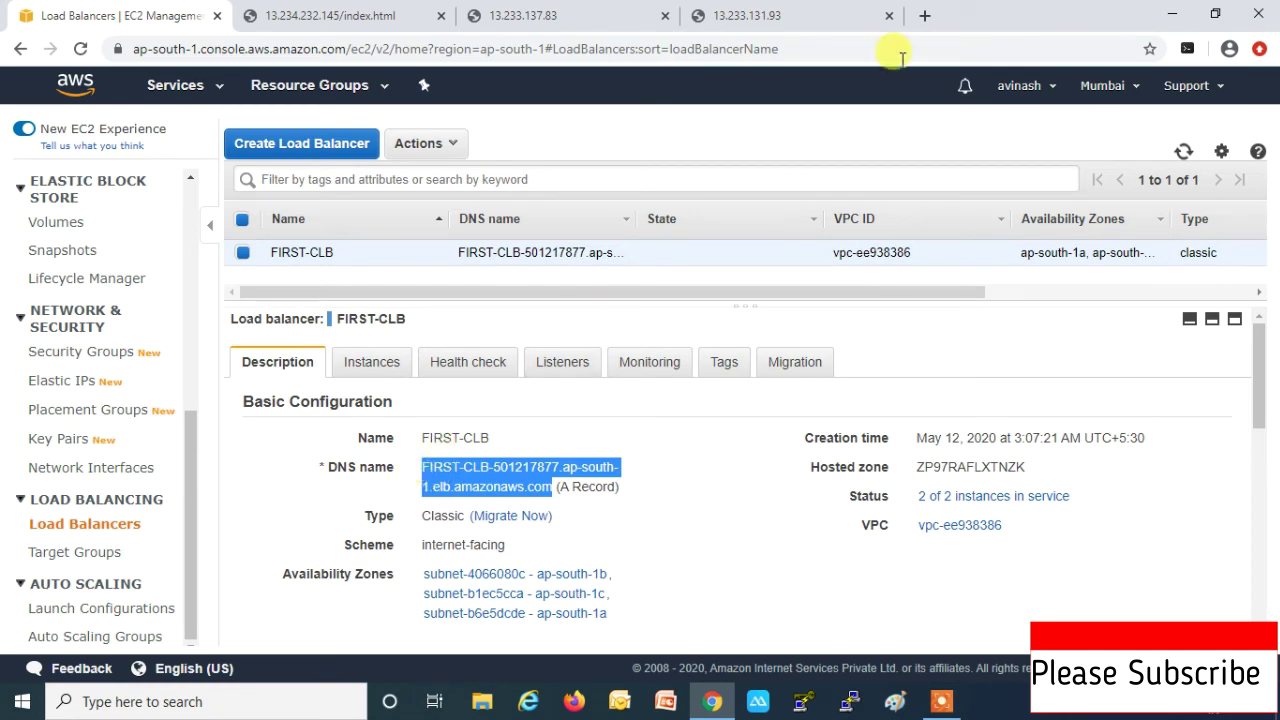
{"action": "left_click", "coordinate": [925, 16]}
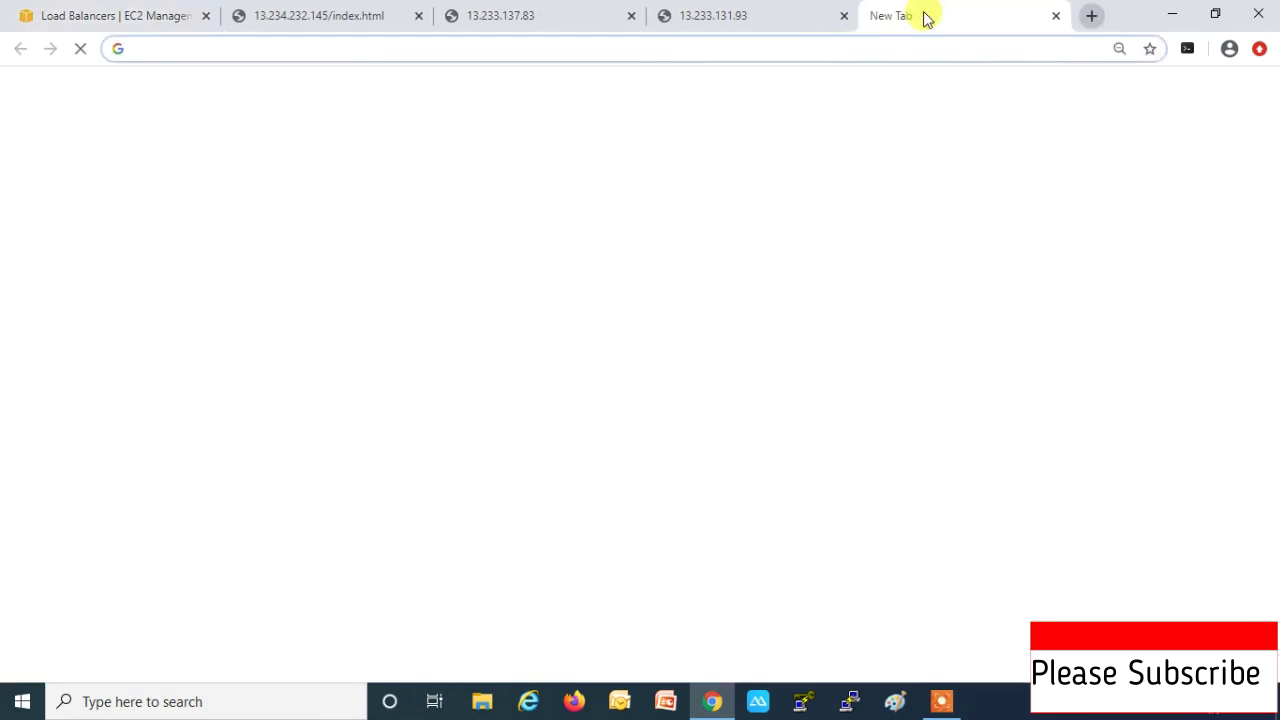
{"action": "key", "text": "ctrl+v"}
{"action": "key", "text": "Return"}
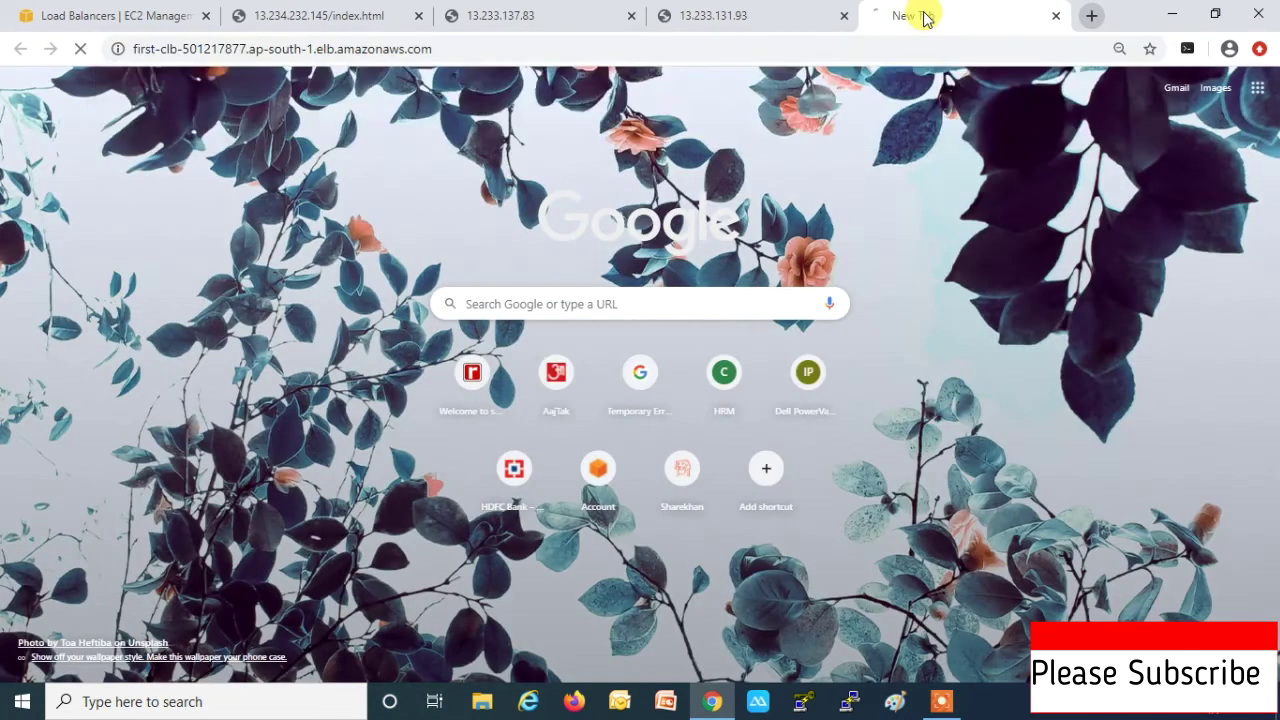
Step: Reload the FIRST-CLB DNS address repeatedly to check which server answers each request
{"action": "left_click", "coordinate": [550, 52]}
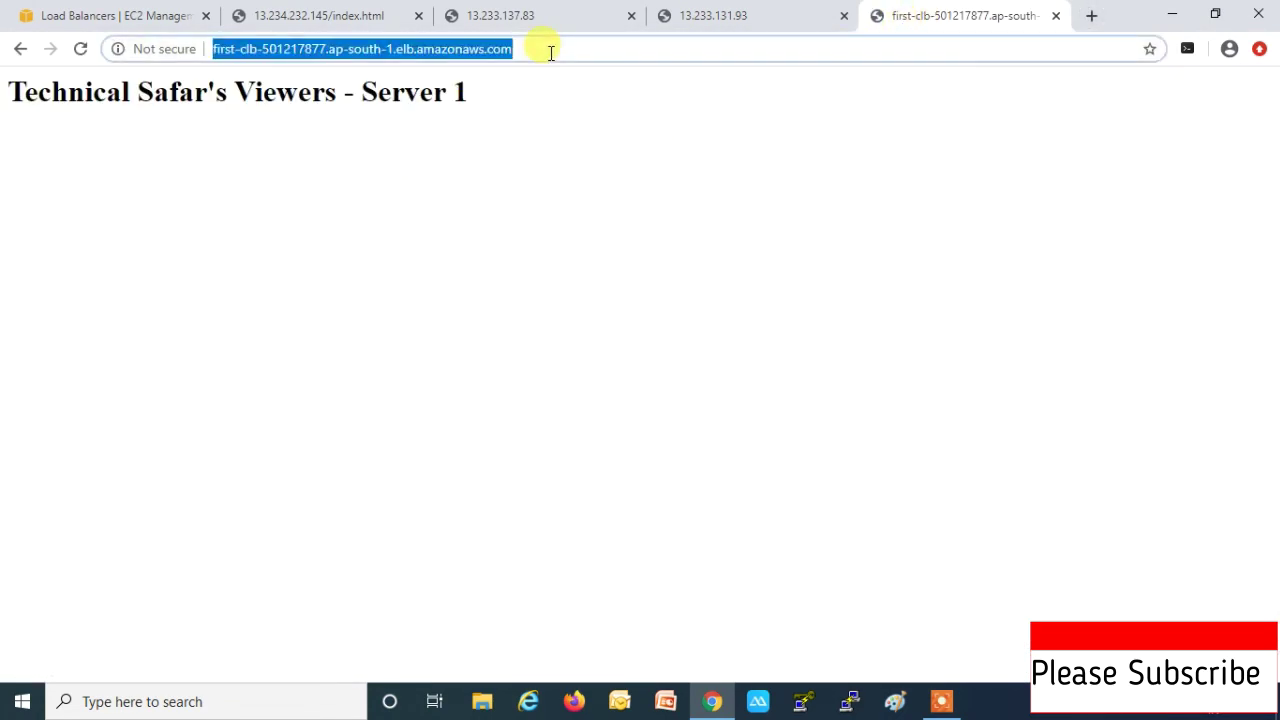
{"action": "key", "text": "Return"}
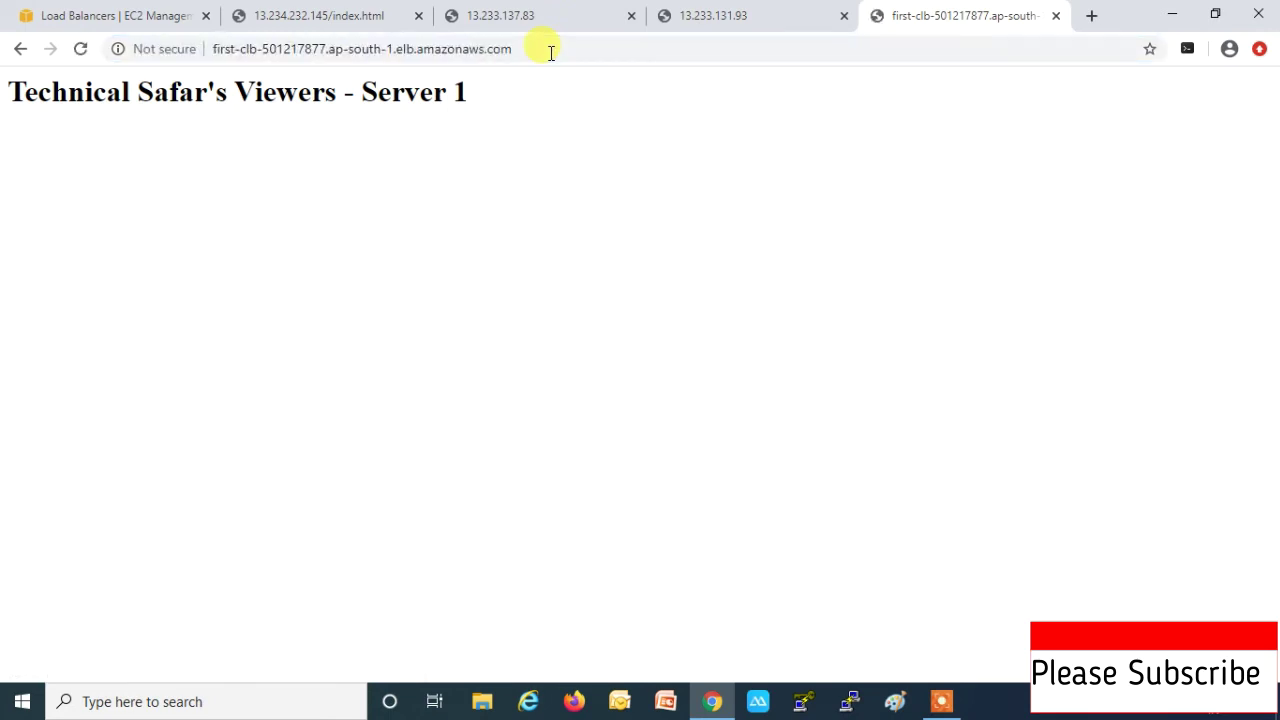
{"action": "left_click", "coordinate": [550, 52]}
{"action": "key", "text": "Return"}
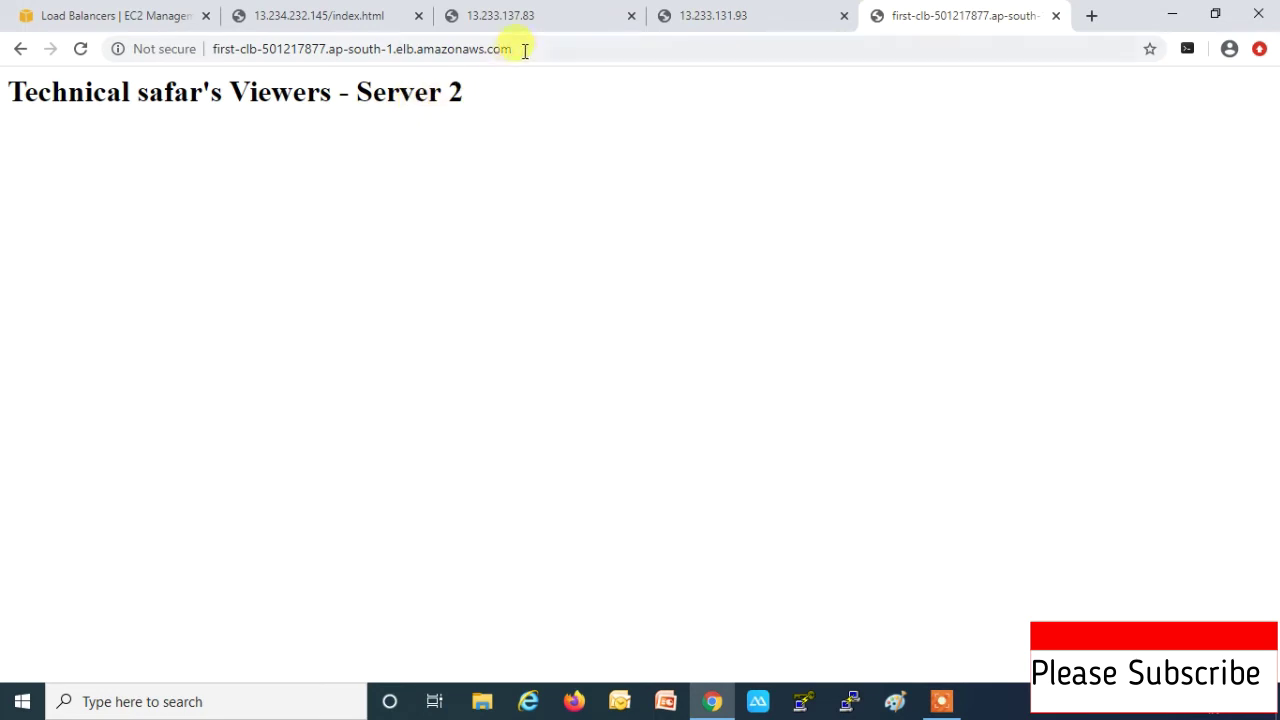
{"action": "left_click", "coordinate": [528, 47]}
{"action": "key", "text": "Return"}
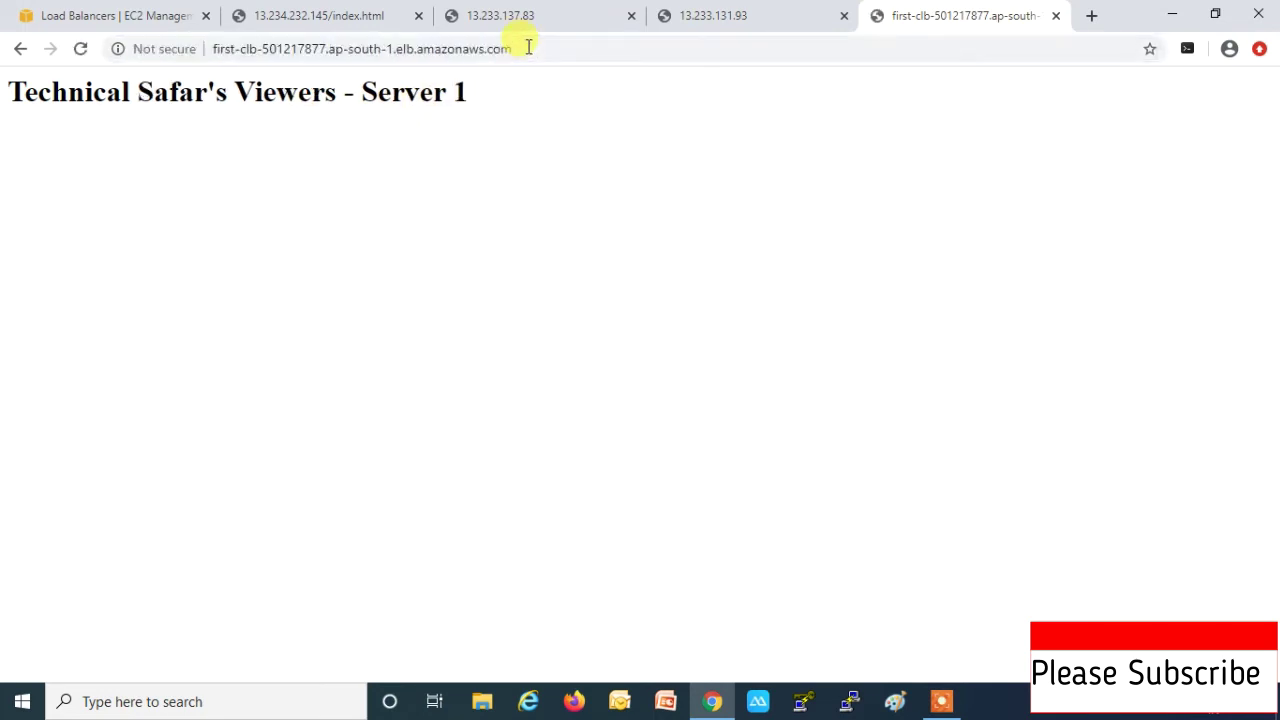
{"action": "left_click", "coordinate": [528, 47]}
{"action": "key", "text": "Return"}
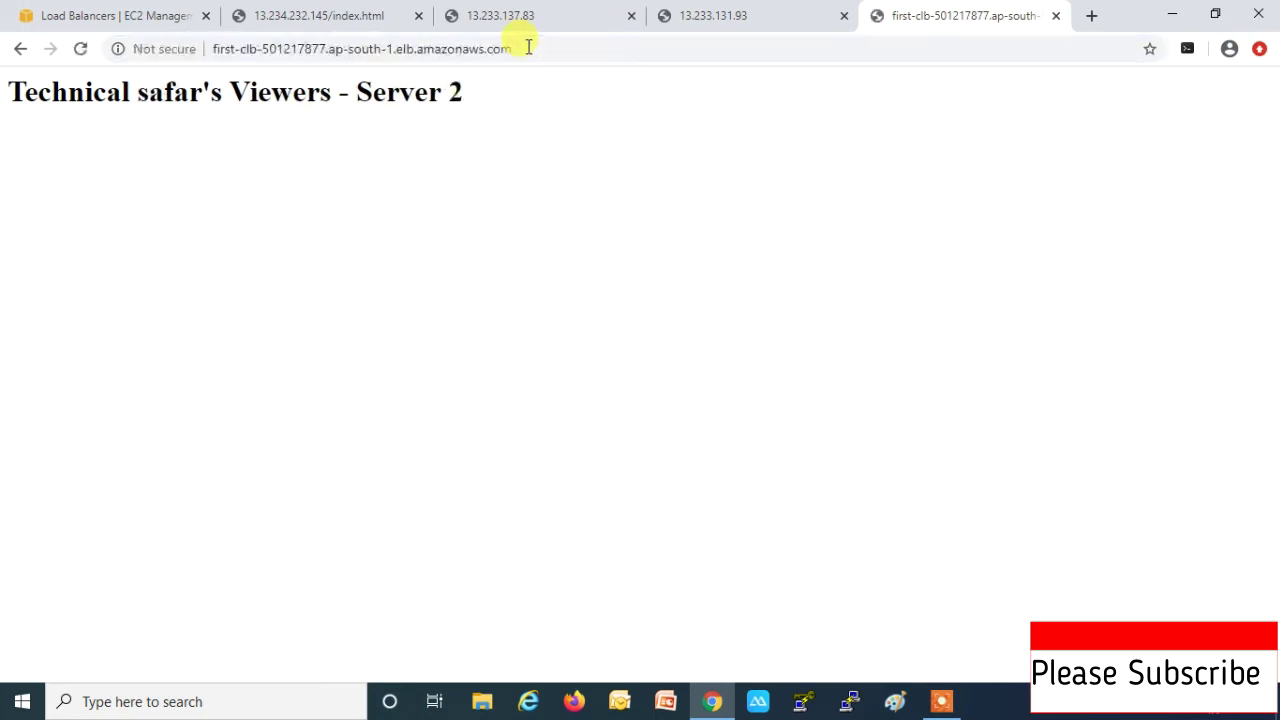
{"action": "left_click", "coordinate": [528, 47]}
{"action": "key", "text": "Return"}
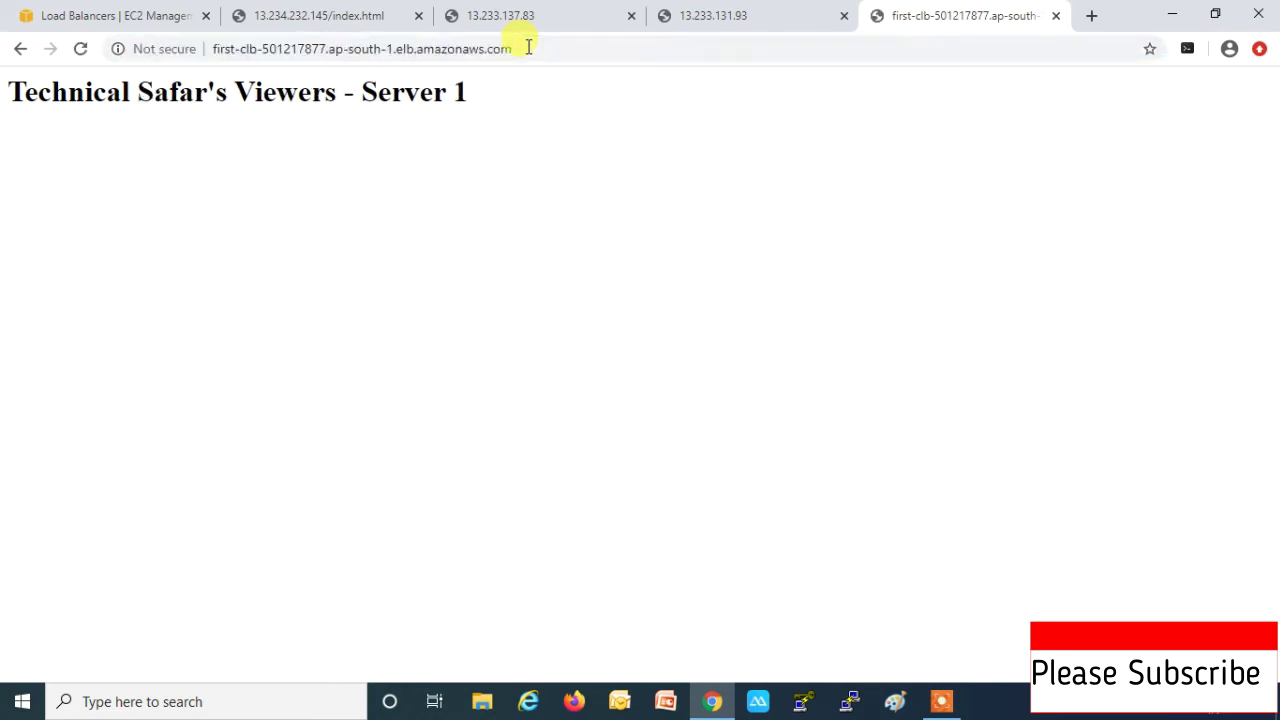
{"action": "left_click", "coordinate": [212, 48]}
{"action": "left_click_drag", "start_coordinate": [212, 48], "coordinate": [508, 50]}
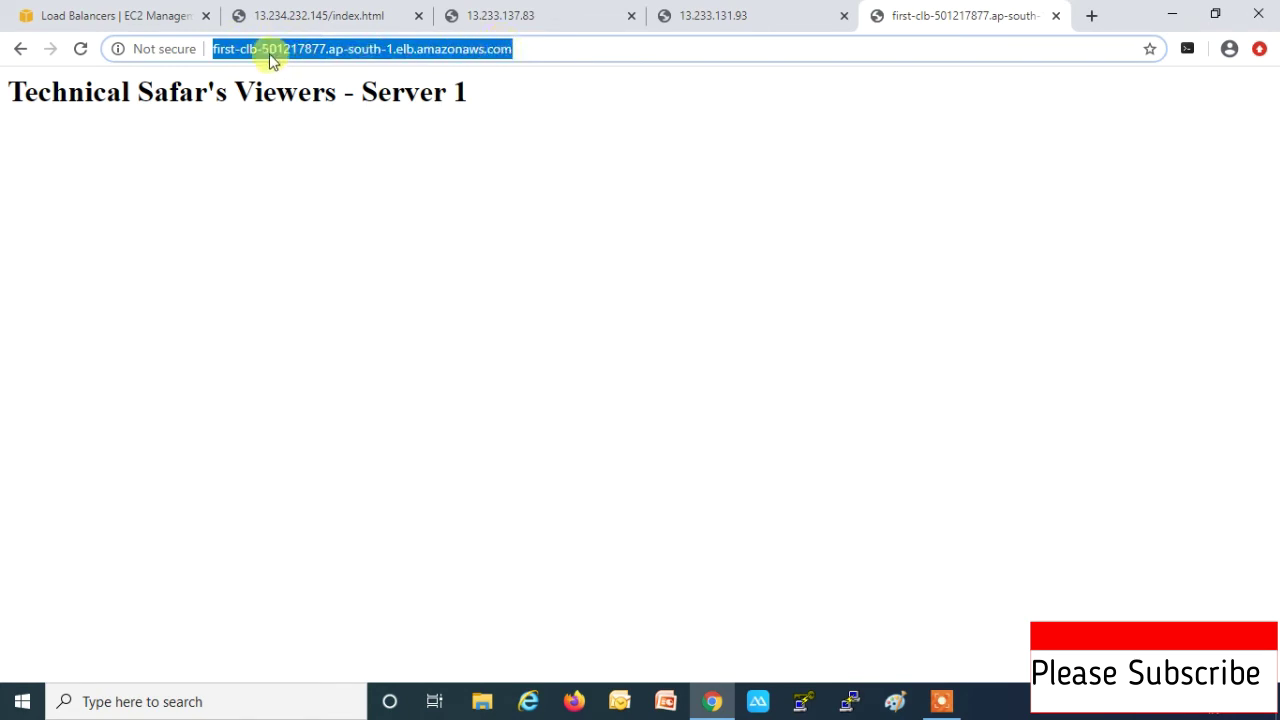
{"action": "left_click", "coordinate": [524, 47]}
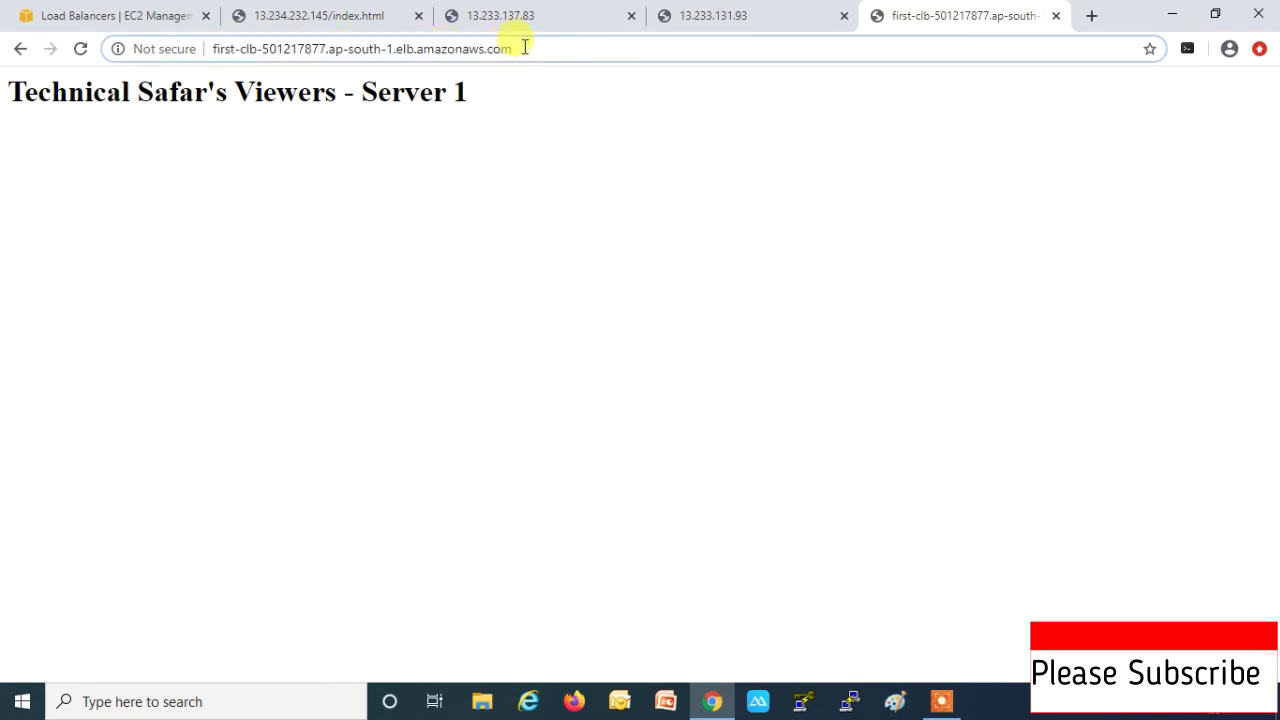
{"action": "key", "text": "Return"}
{"action": "left_click", "coordinate": [523, 45]}
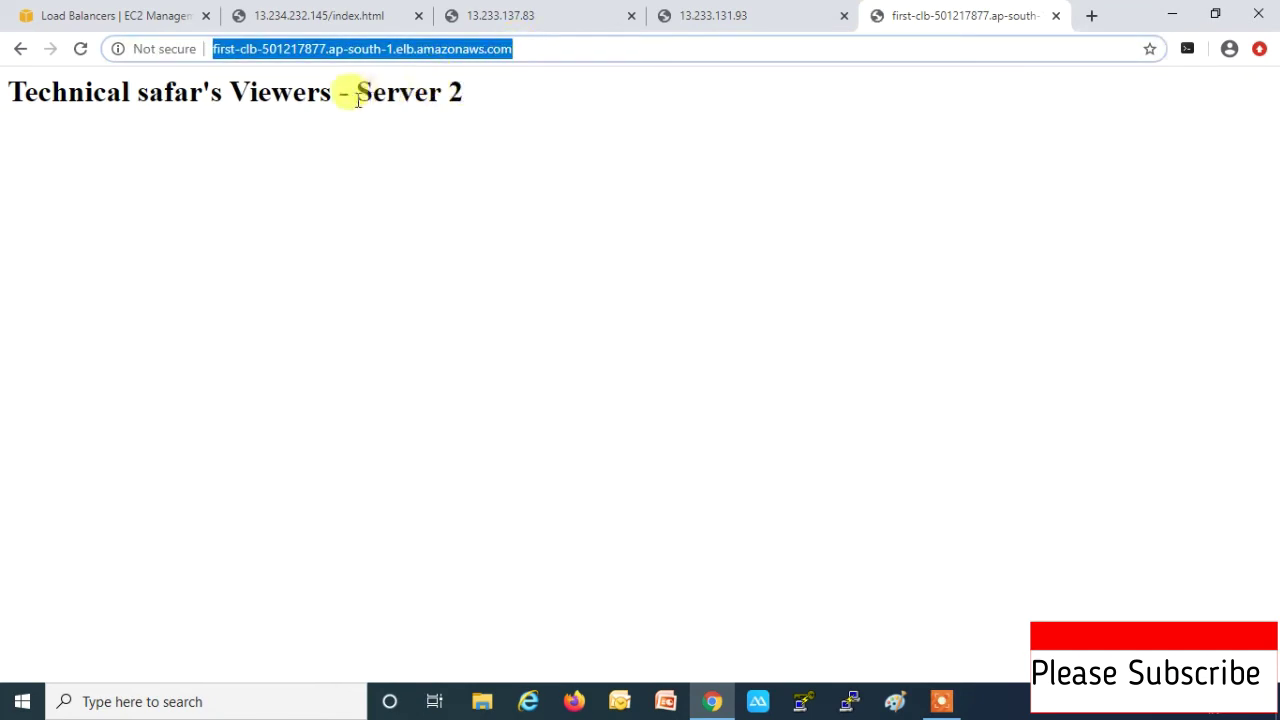
{"action": "key", "text": "Return"}
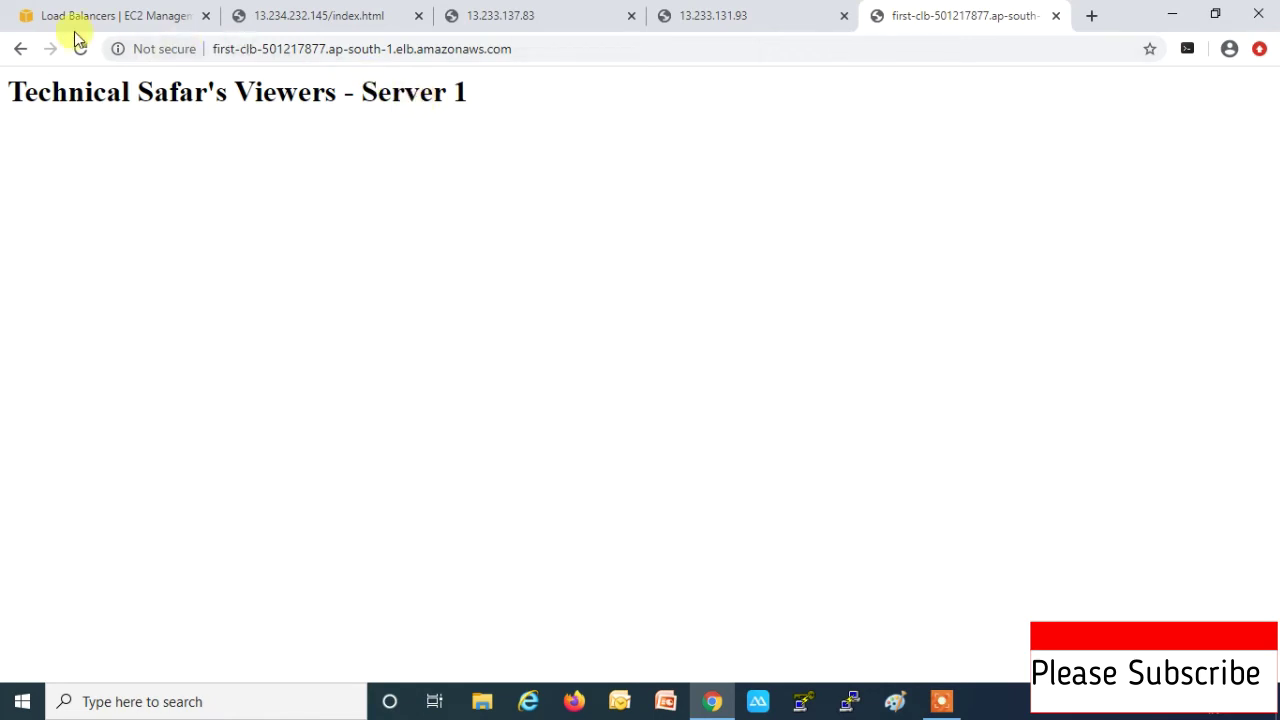
Step: Reload Server 1's own page at 13.234.232.145/index.html and switch to Server 2's page at 13.233.137.83 for comparison
{"action": "left_click", "coordinate": [300, 18]}
{"action": "left_click", "coordinate": [350, 50]}
{"action": "left_click", "coordinate": [414, 43]}
{"action": "key", "text": "Return"}
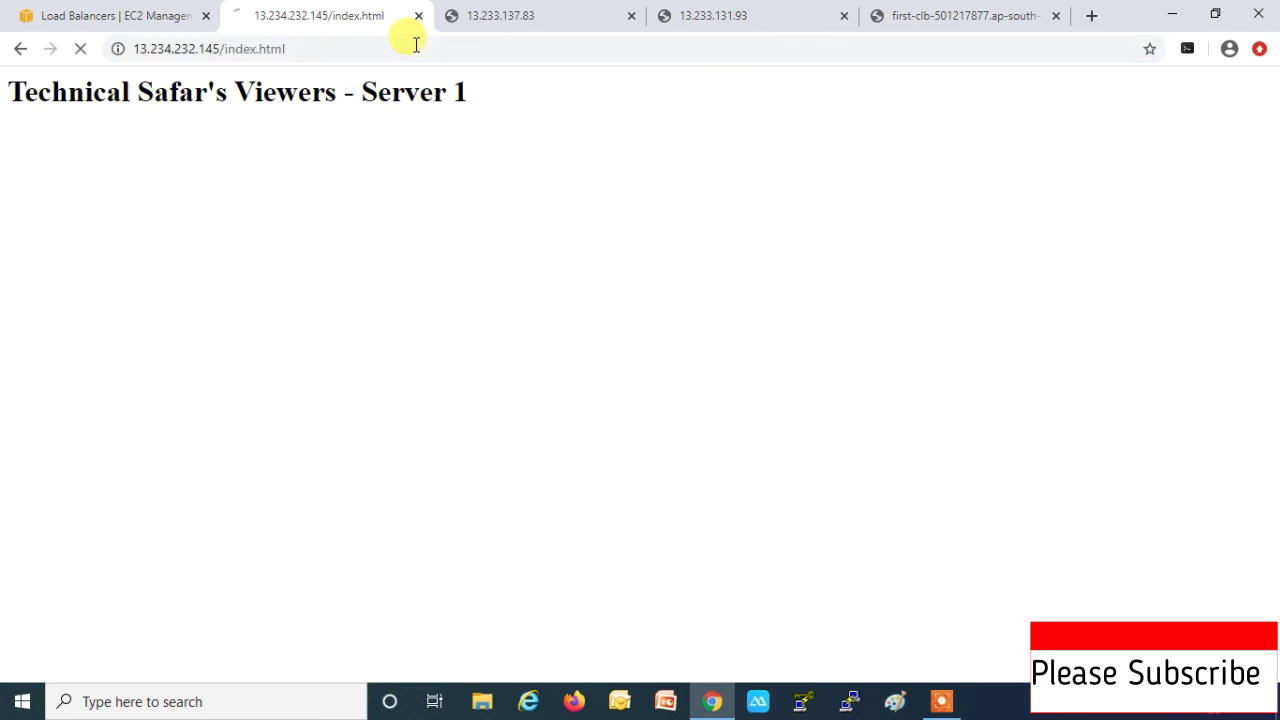
{"action": "left_click", "coordinate": [478, 20]}
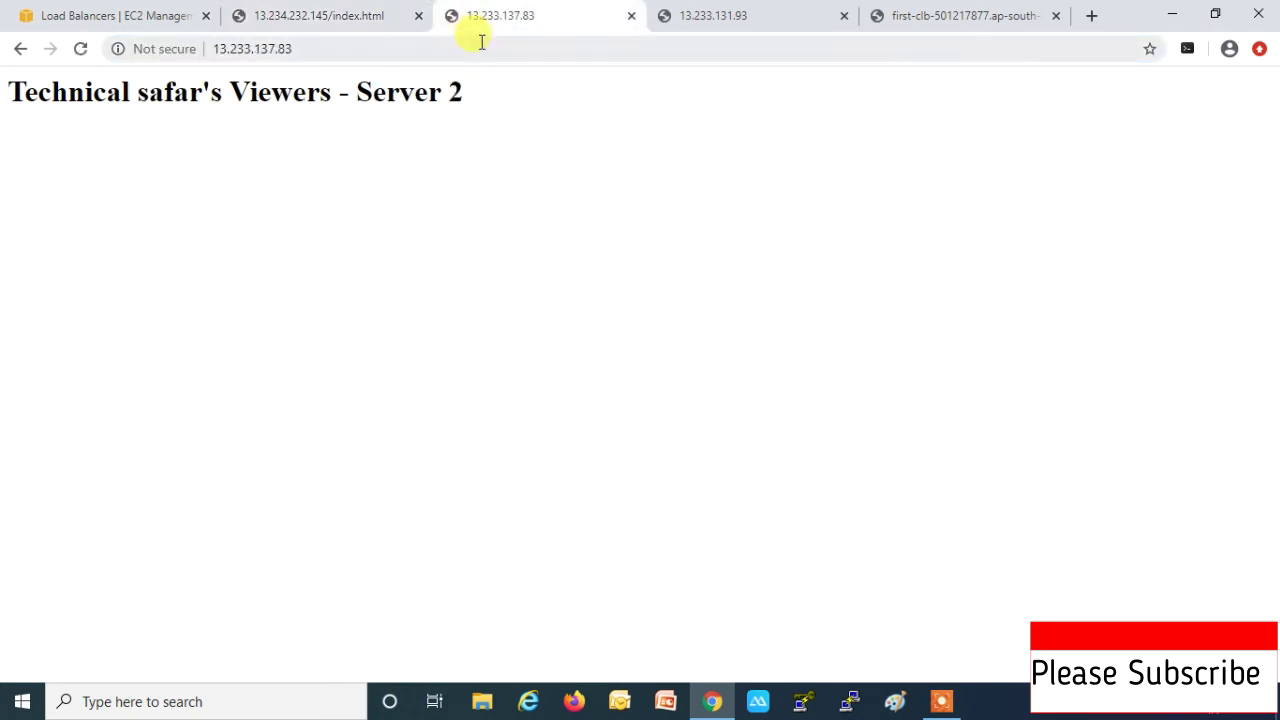
Step: Load Server 1's page at 13.234.232.145/index.html and Server 2's page at 13.233.137.83 again to compare their direct responses
{"action": "left_click", "coordinate": [468, 40]}
{"action": "left_click", "coordinate": [152, 16]}
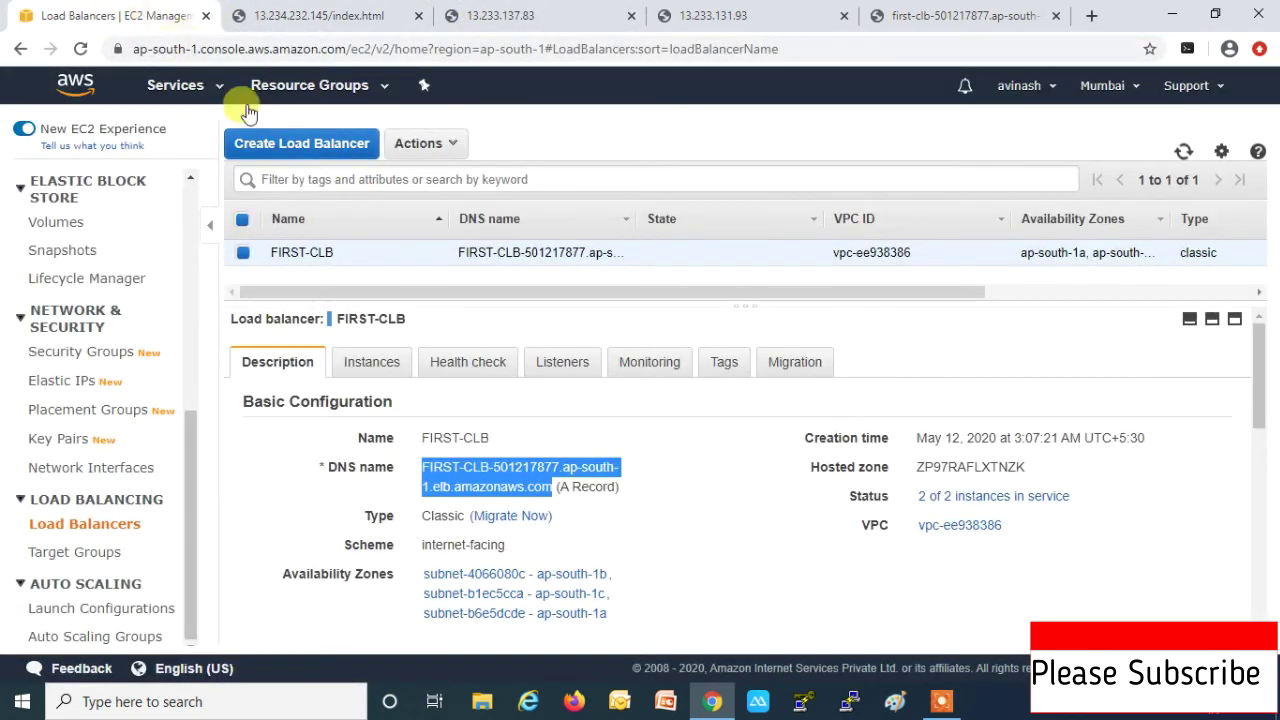
{"action": "left_click", "coordinate": [348, 8]}
{"action": "left_click", "coordinate": [409, 49]}
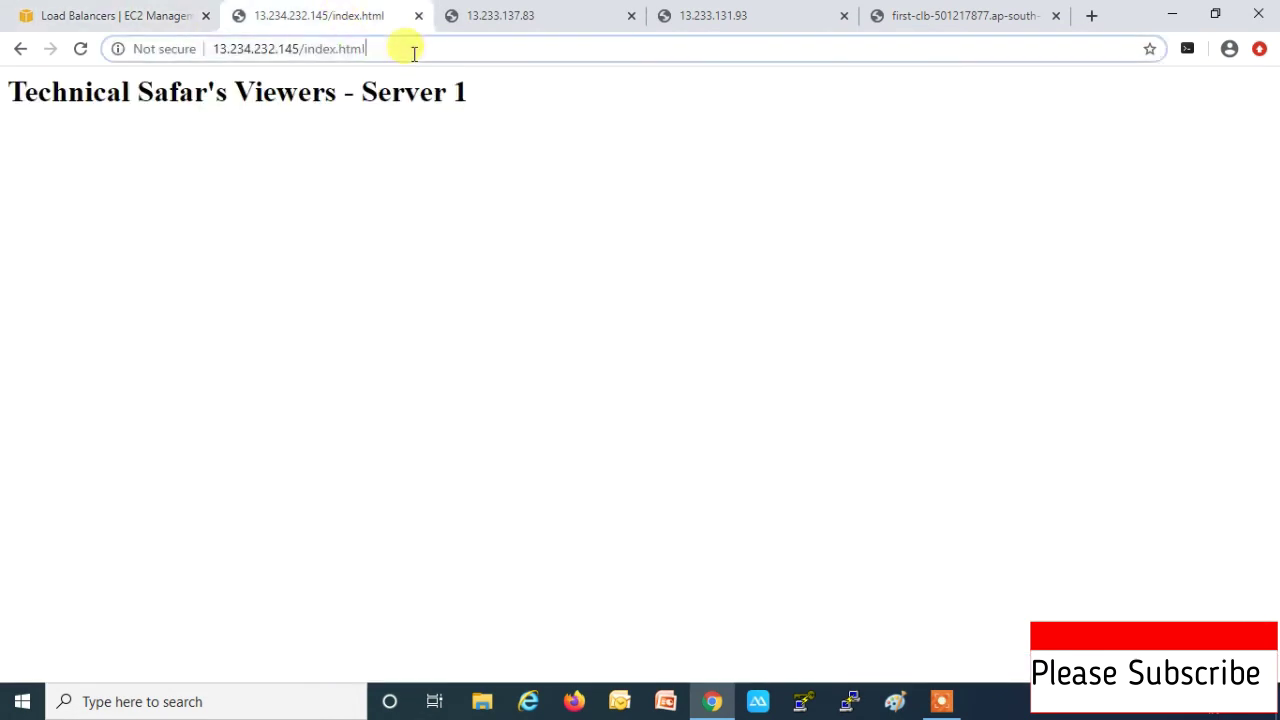
{"action": "key", "text": "Return"}
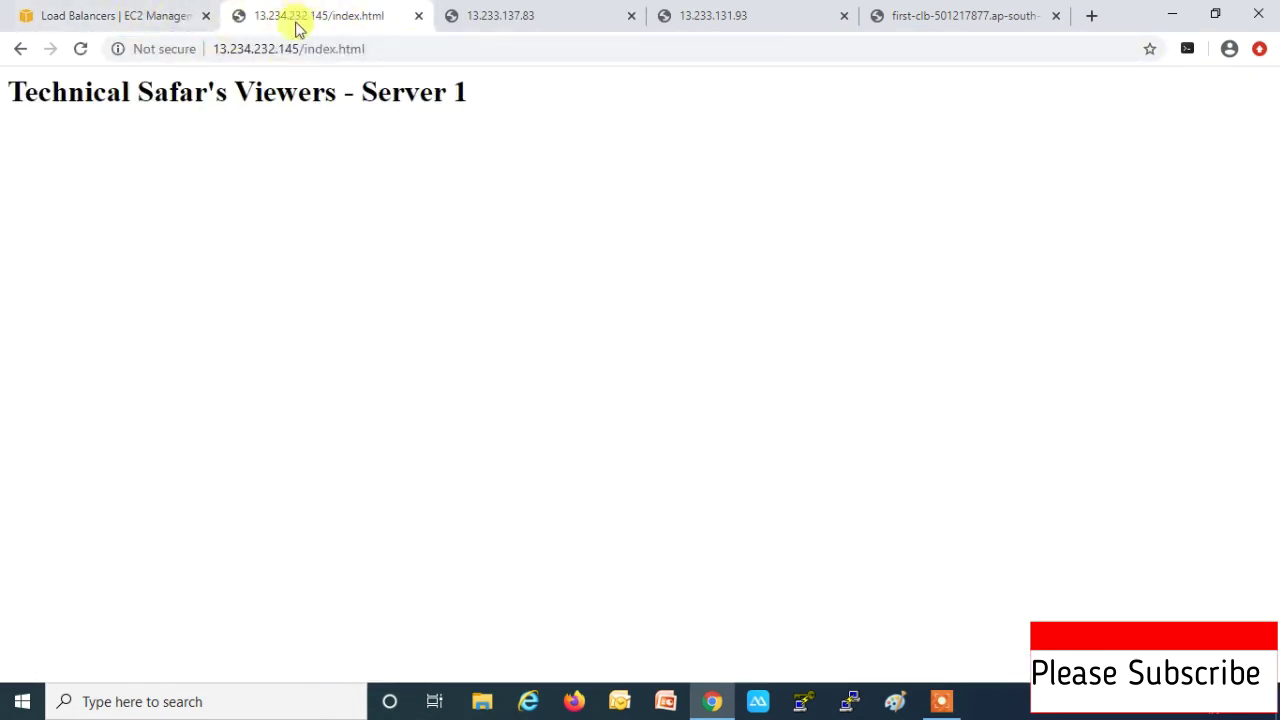
{"action": "left_click", "coordinate": [480, 14]}
{"action": "left_click", "coordinate": [465, 44]}
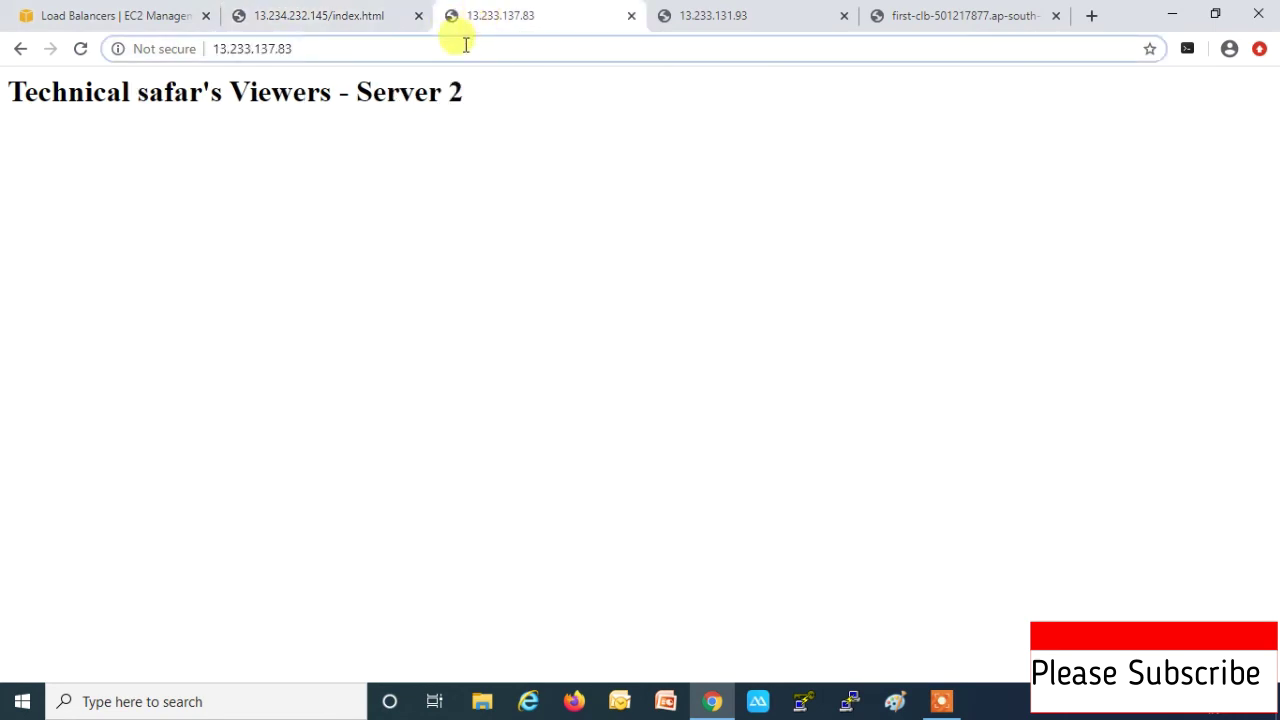
{"action": "key", "text": "Return"}
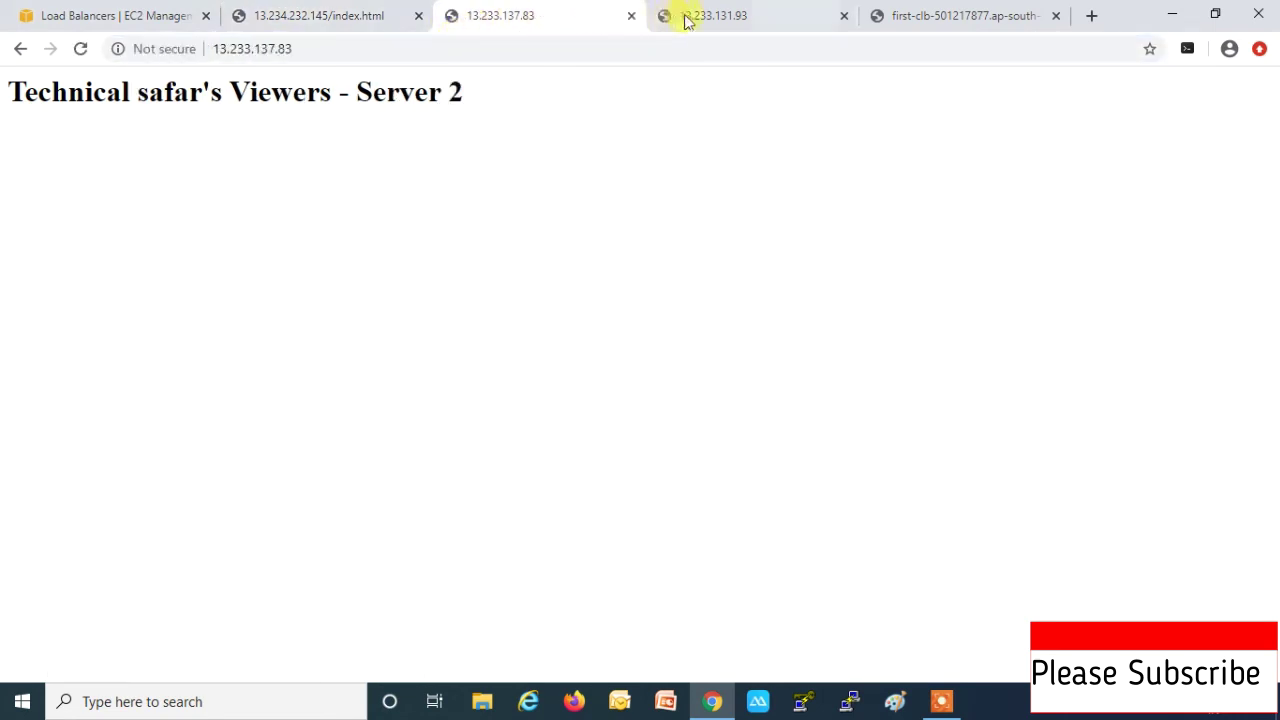
Step: Close the 13.233.131.93 and 13.233.137.83 pages and compare the FIRST-CLB page's heading with Server 1's own page
{"action": "left_click", "coordinate": [843, 17]}
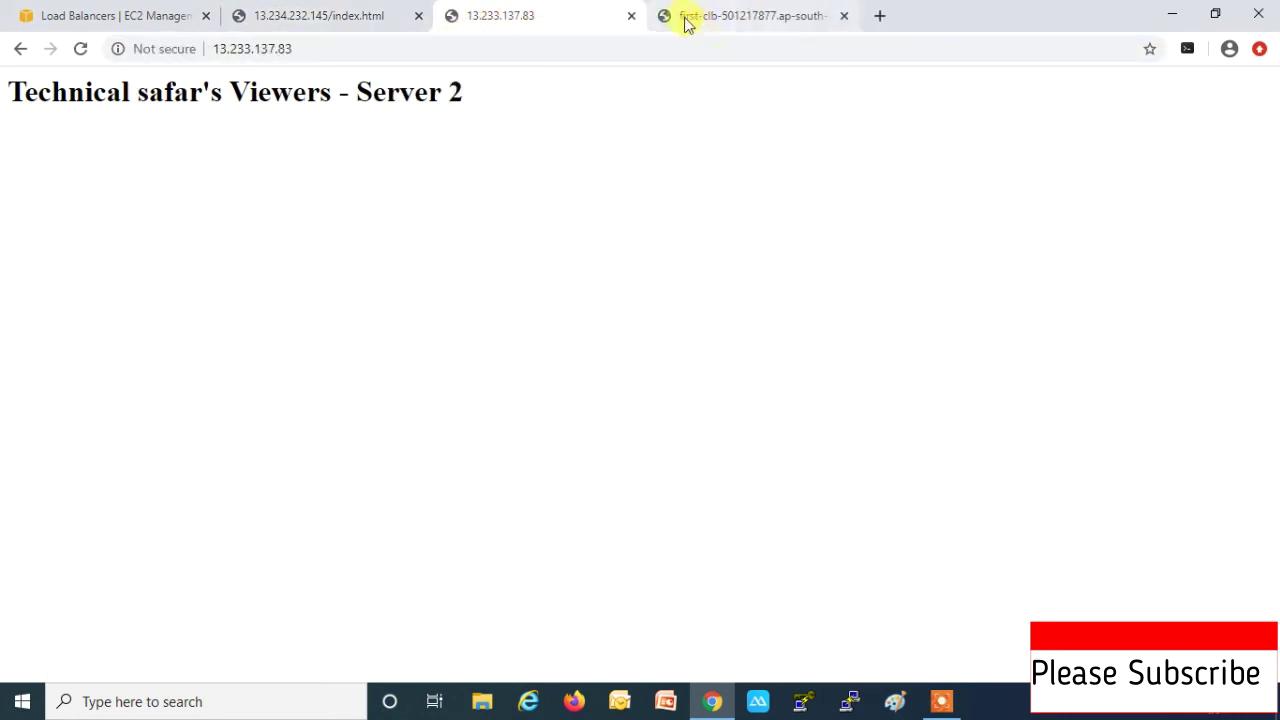
{"action": "left_click", "coordinate": [631, 17]}
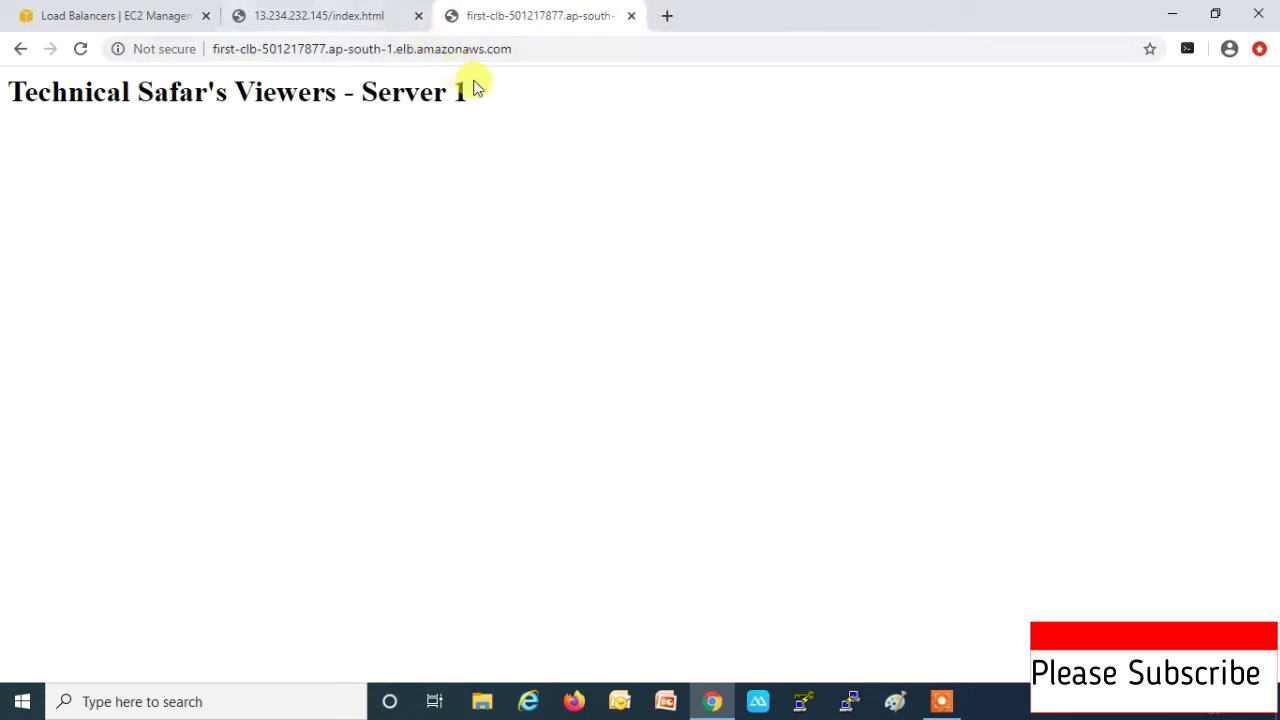
{"action": "left_click_drag", "start_coordinate": [10, 88], "coordinate": [474, 117]}
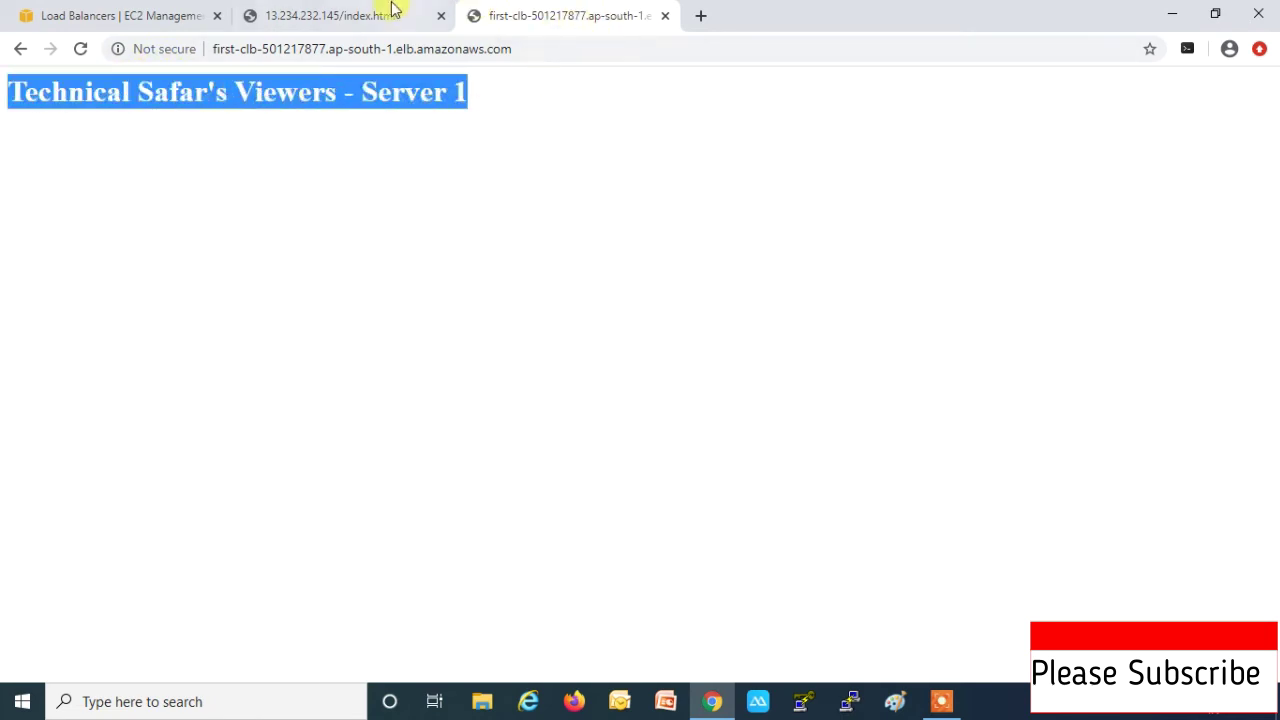
{"action": "left_click", "coordinate": [336, 22]}
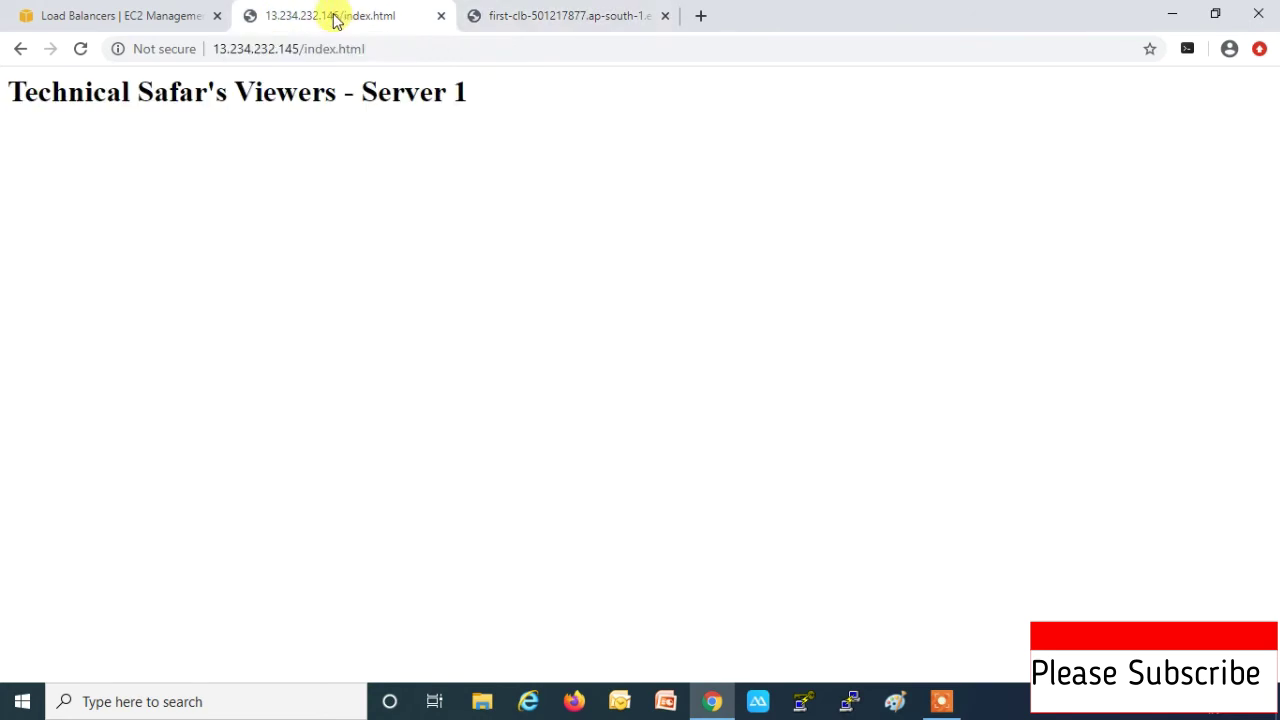
Step: Review FIRST-CLB's DNS name, port configuration and source security group in its description
{"action": "left_click", "coordinate": [153, 18]}
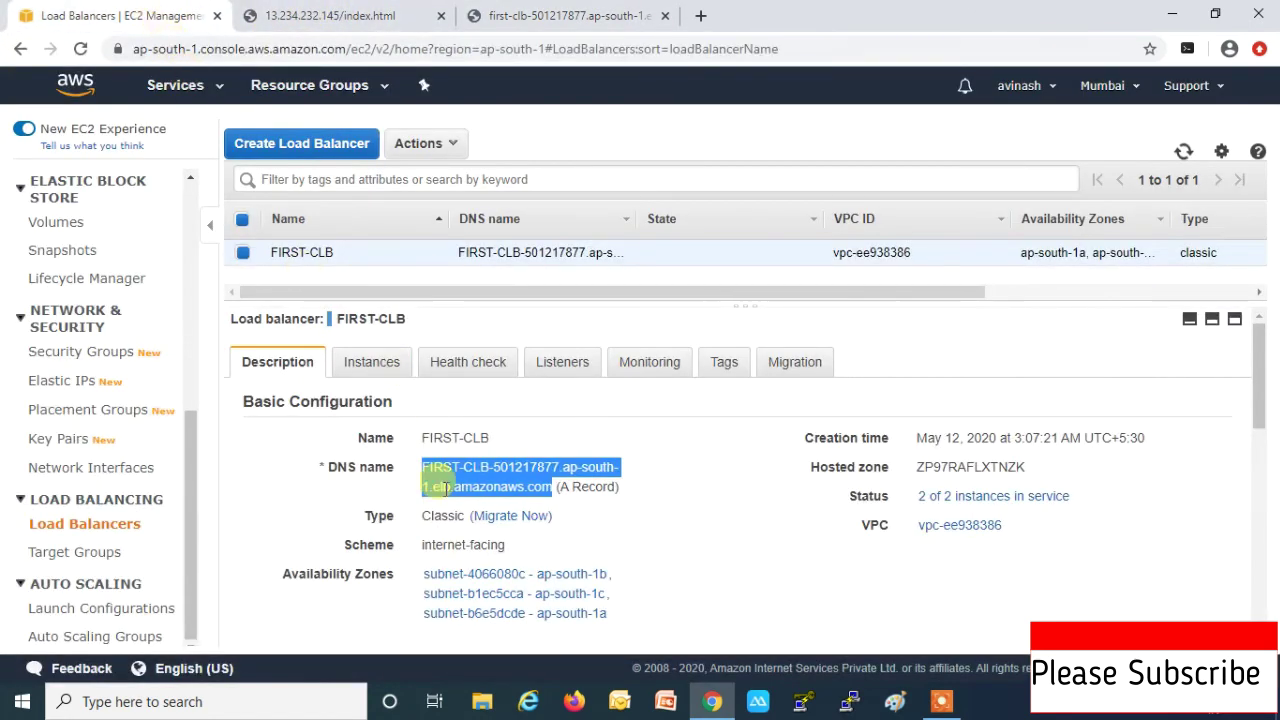
{"action": "scroll", "coordinate": [363, 440], "scroll_direction": "down", "scroll_amount": 3}
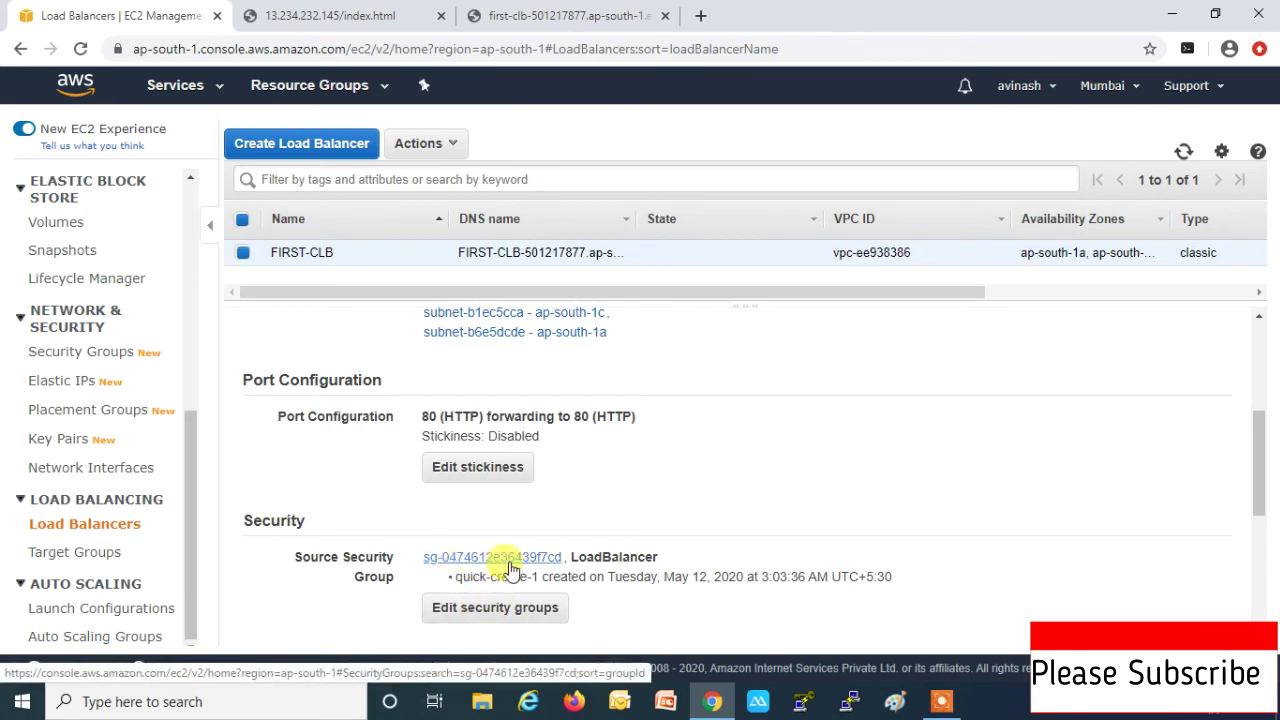
{"action": "scroll", "coordinate": [371, 543], "scroll_direction": "up", "scroll_amount": 3}
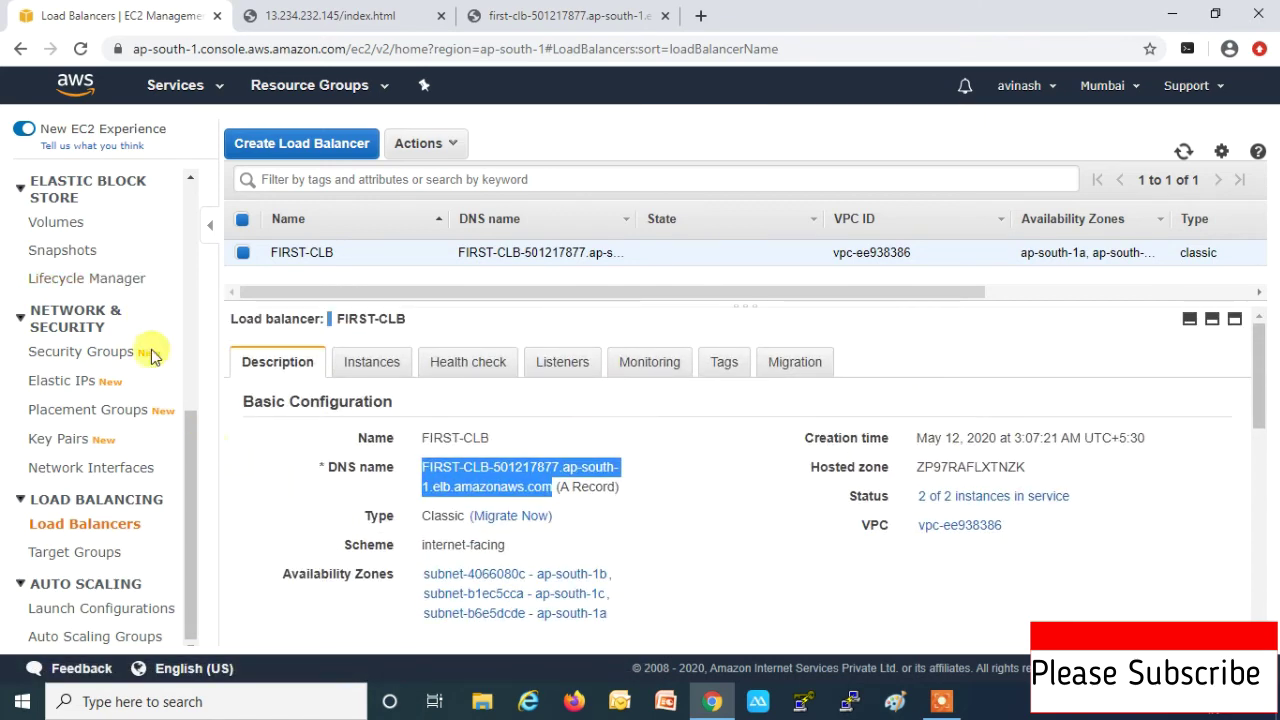
Step: Open the EC2 instances list and reload the FIRST-CLB DNS address to check which server answers
{"action": "left_click_drag", "start_coordinate": [194, 462], "coordinate": [207, 257]}
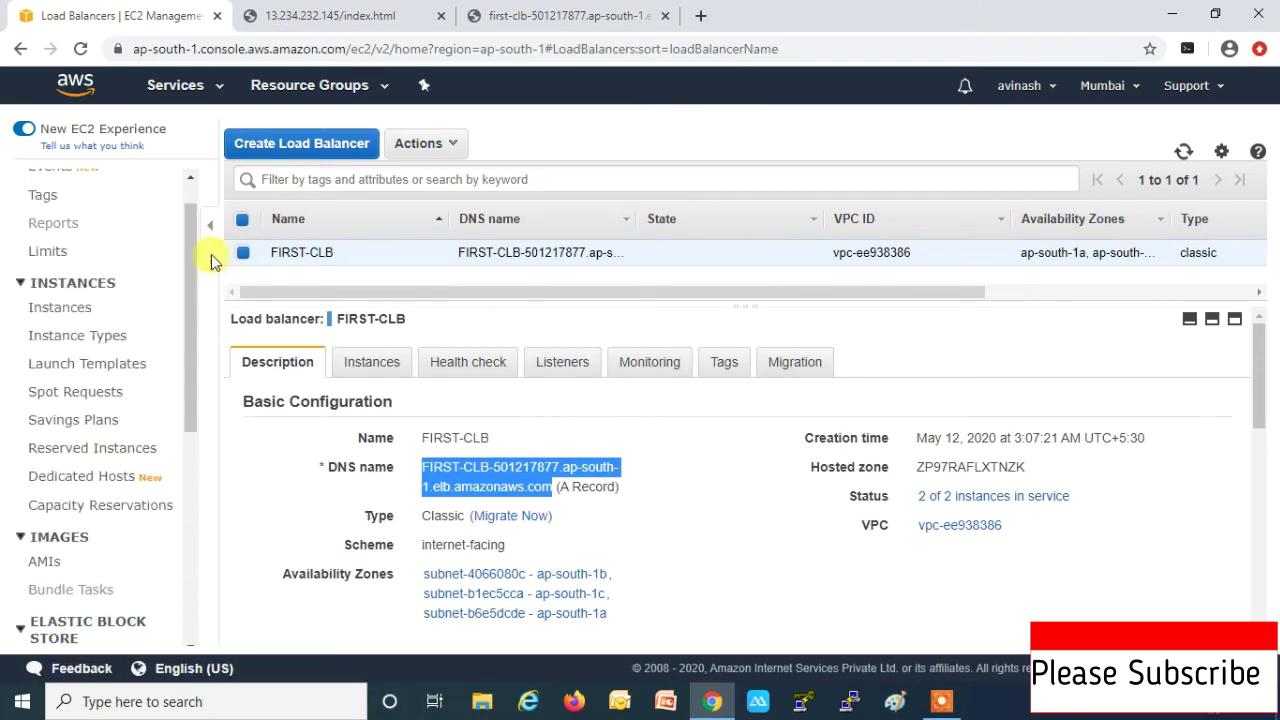
{"action": "left_click", "coordinate": [62, 308]}
{"action": "left_click", "coordinate": [540, 15]}
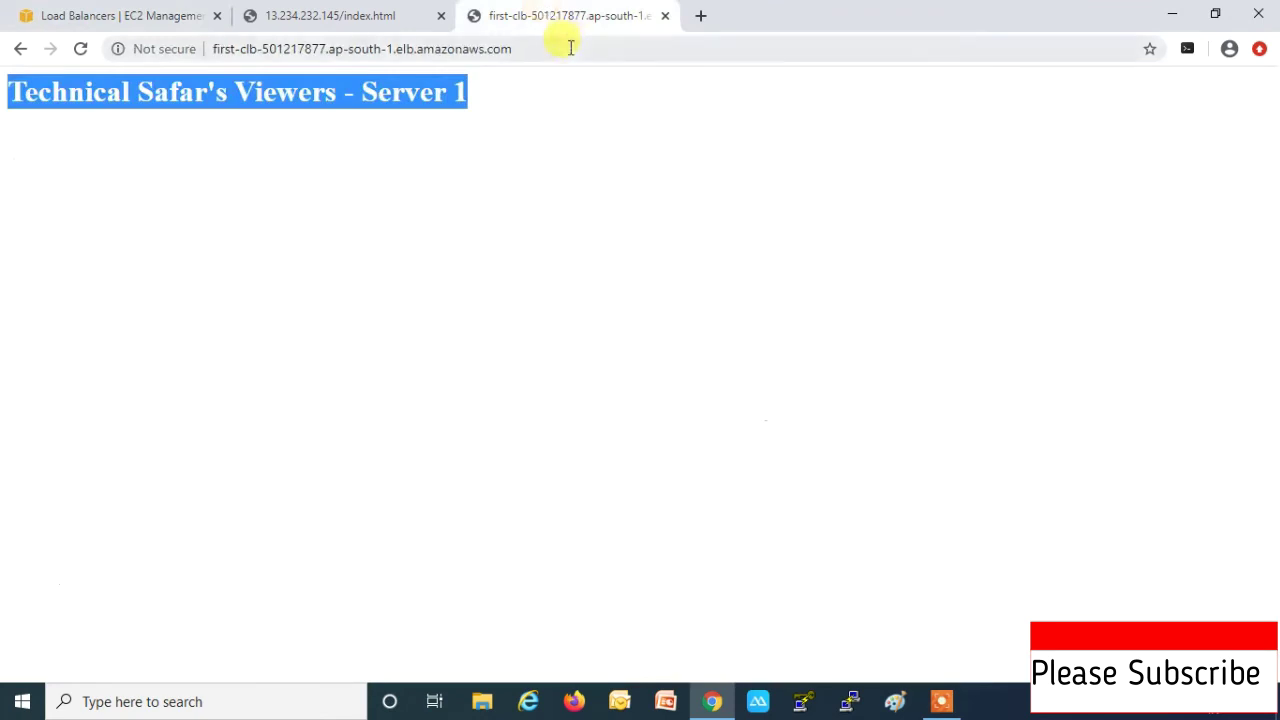
{"action": "left_click", "coordinate": [570, 47]}
{"action": "key", "text": "Return"}
{"action": "left_click", "coordinate": [570, 47]}
{"action": "left_click", "coordinate": [570, 47]}
{"action": "key", "text": "Return"}
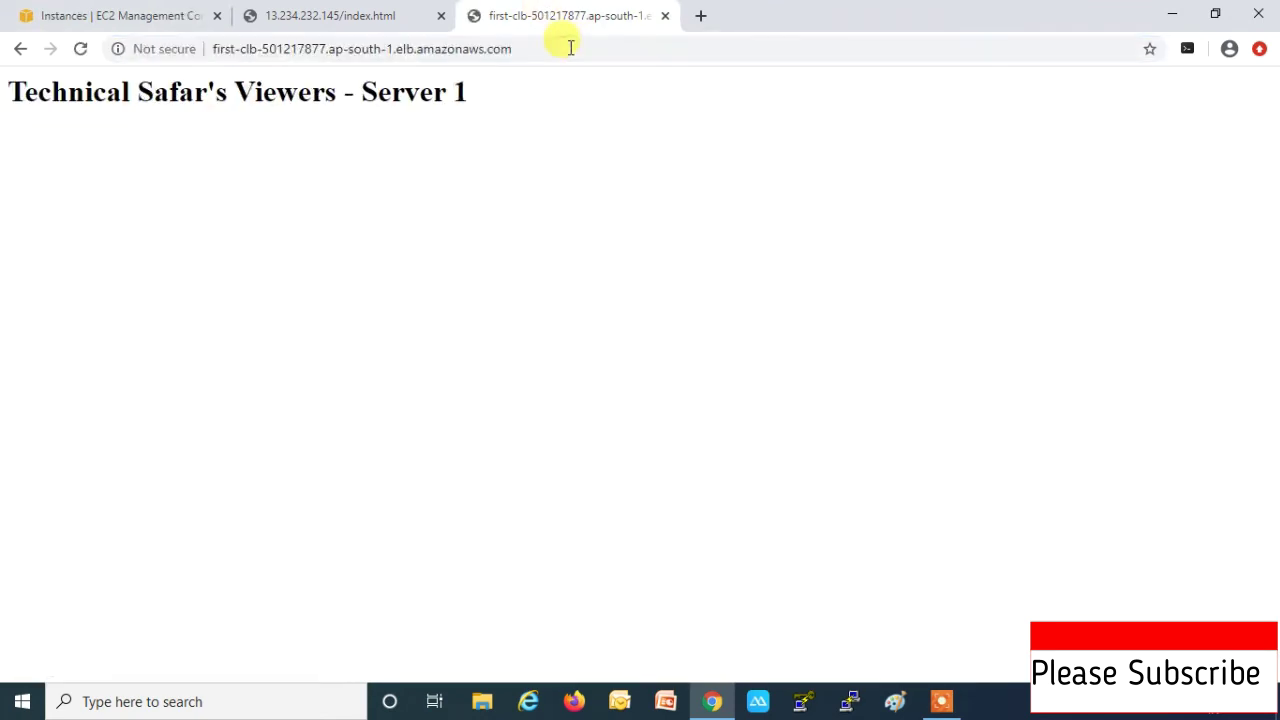
Step: Close the old Server 1 page, copy Linux Server-1's IPv4 public IP and open 13.234.232.145 in a new browser tab
{"action": "left_click", "coordinate": [440, 16]}
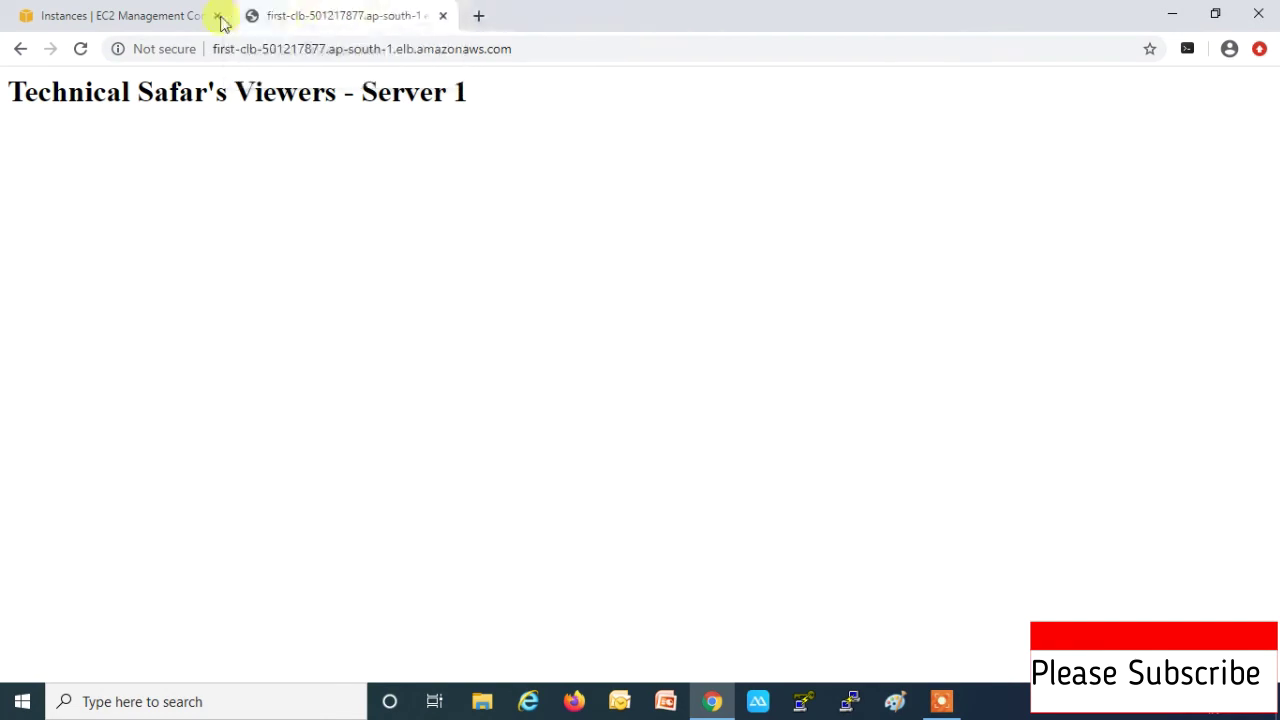
{"action": "left_click", "coordinate": [175, 22]}
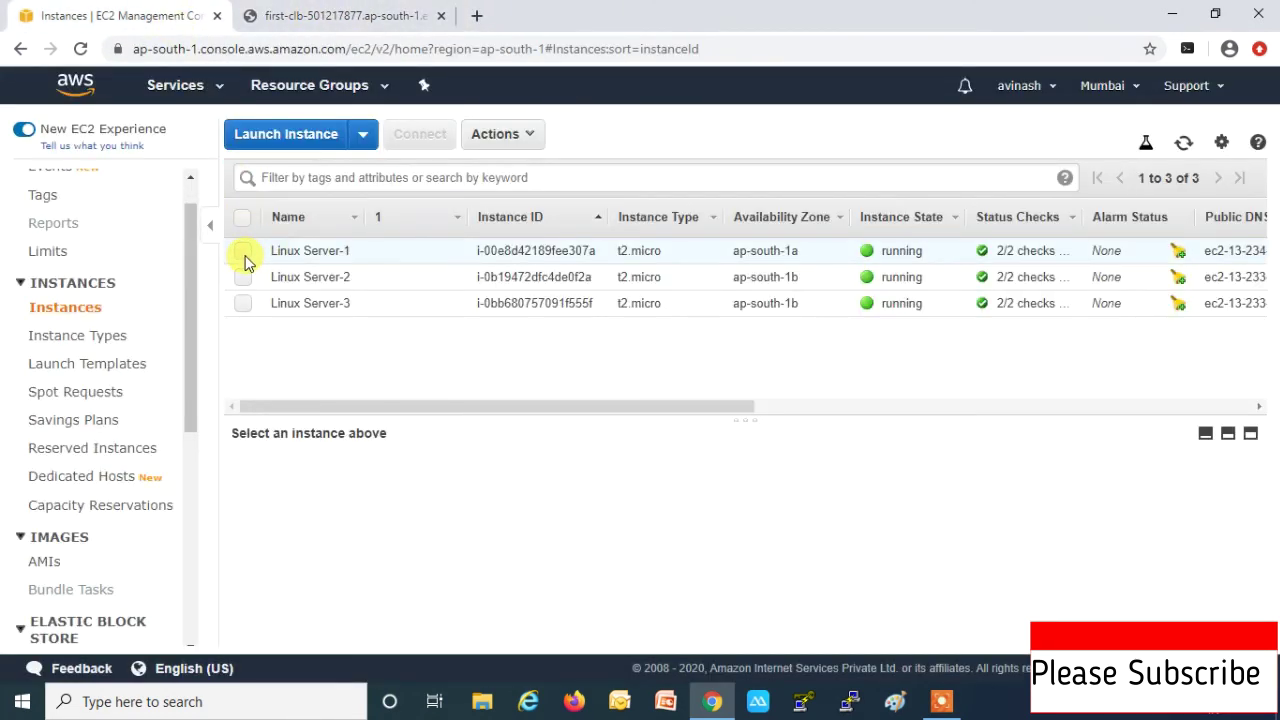
{"action": "left_click", "coordinate": [244, 256]}
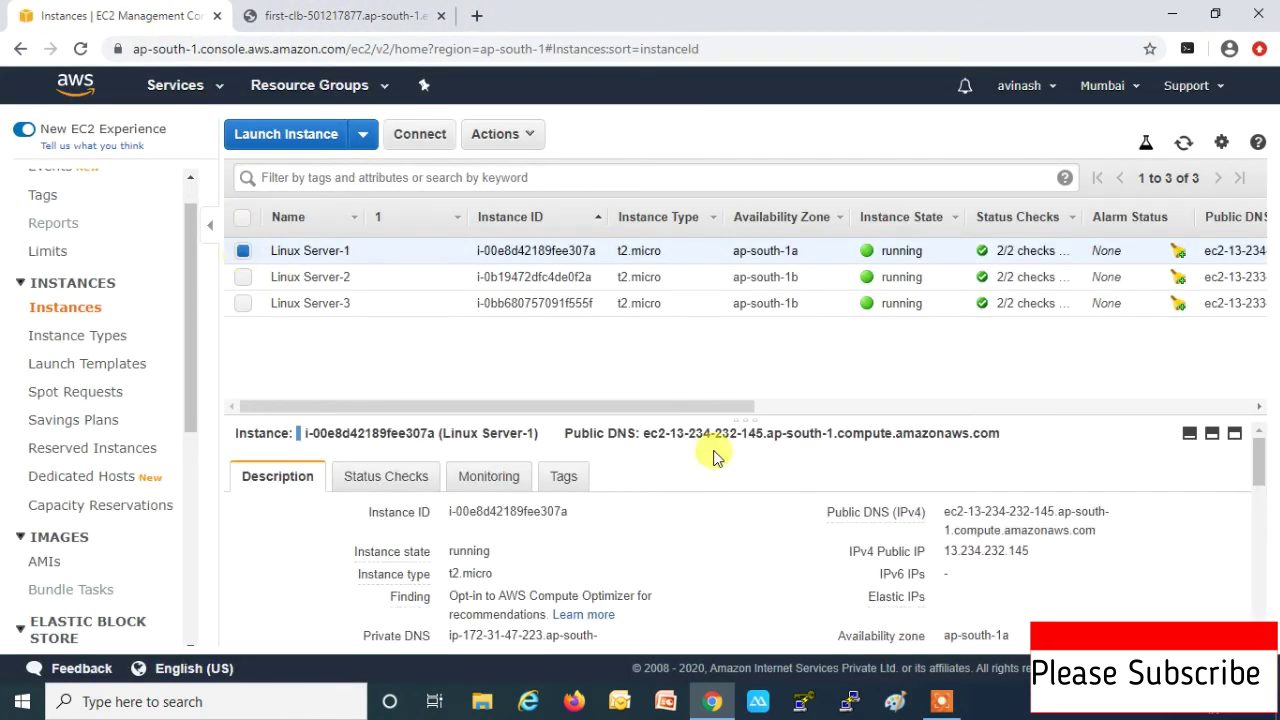
{"action": "left_click", "coordinate": [1043, 553]}
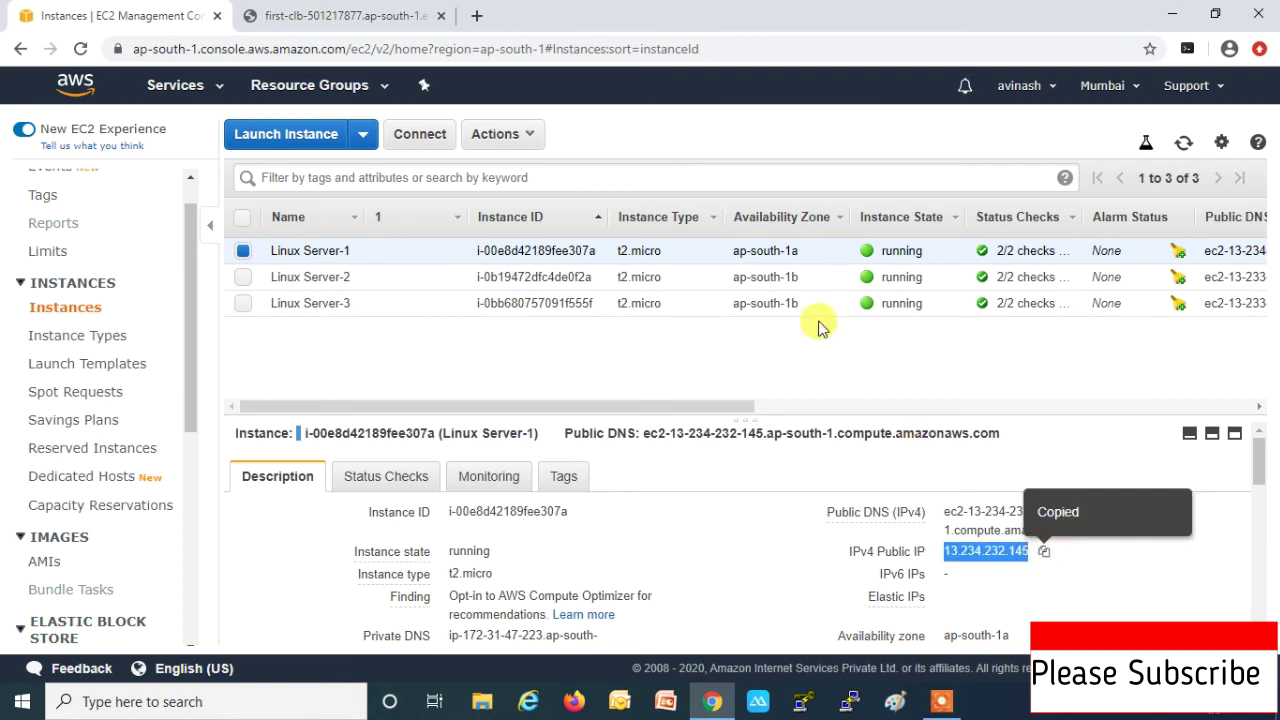
{"action": "left_click", "coordinate": [478, 17]}
{"action": "key", "text": "ctrl+v"}
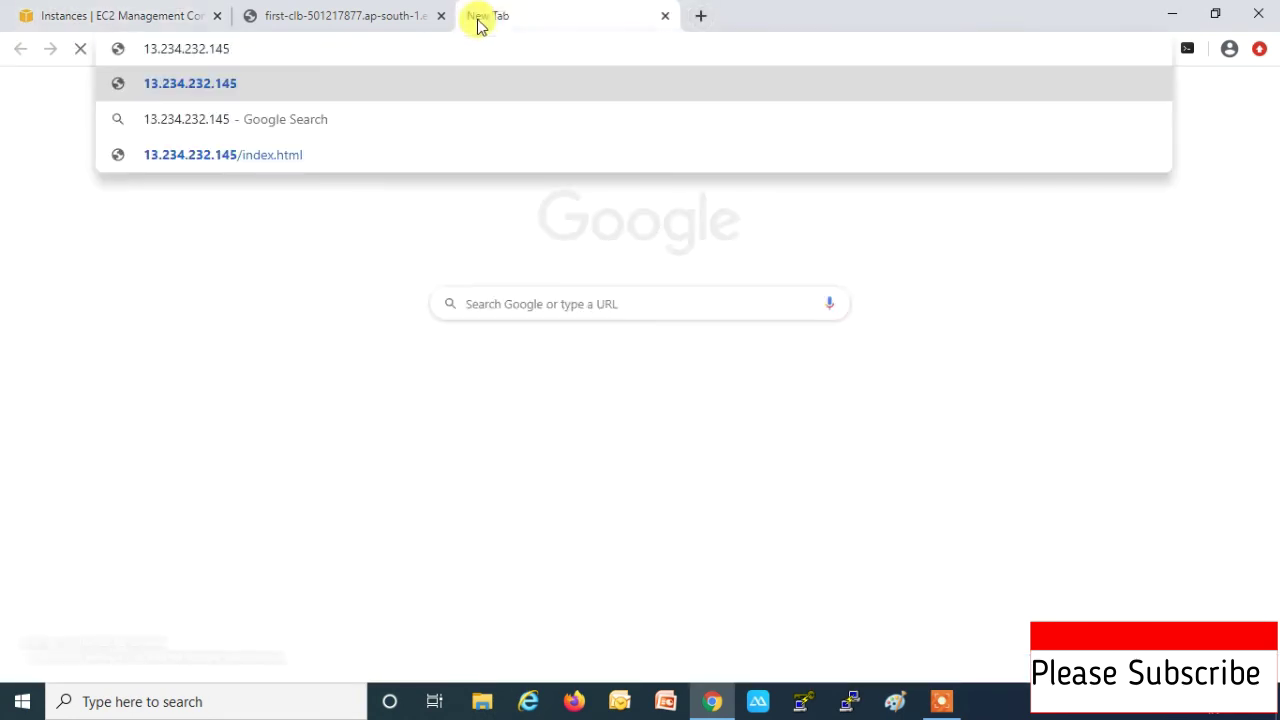
{"action": "key", "text": "Return"}
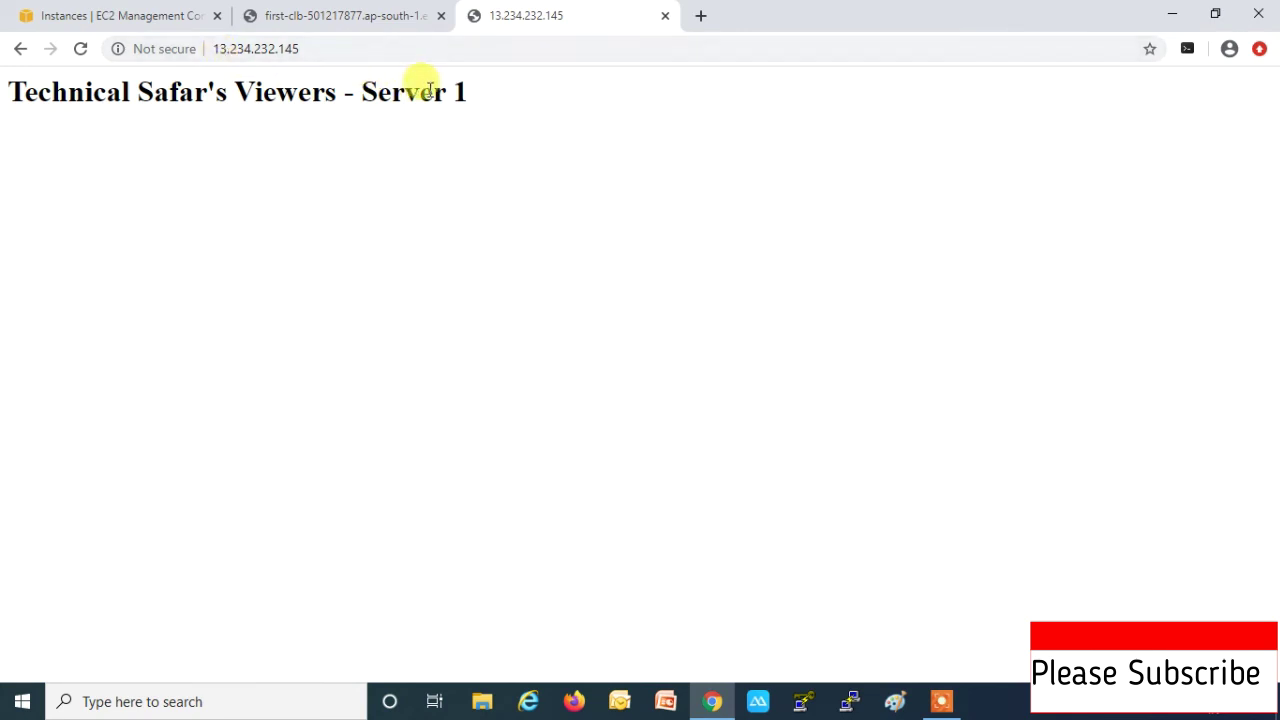
Step: Check the FIRST-CLB page and open the SSH-NFS-Alllow-Linux-EC2 security group attached to Linux Server-1
{"action": "left_click", "coordinate": [362, 27]}
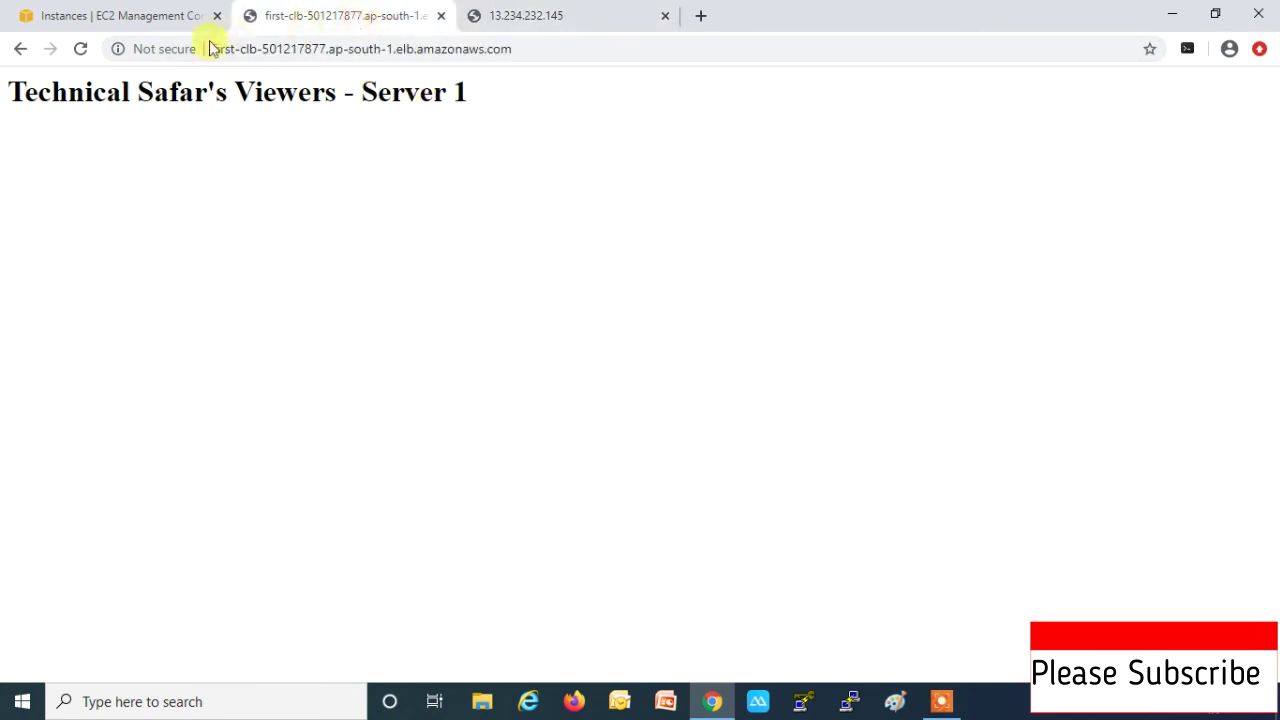
{"action": "left_click", "coordinate": [143, 18]}
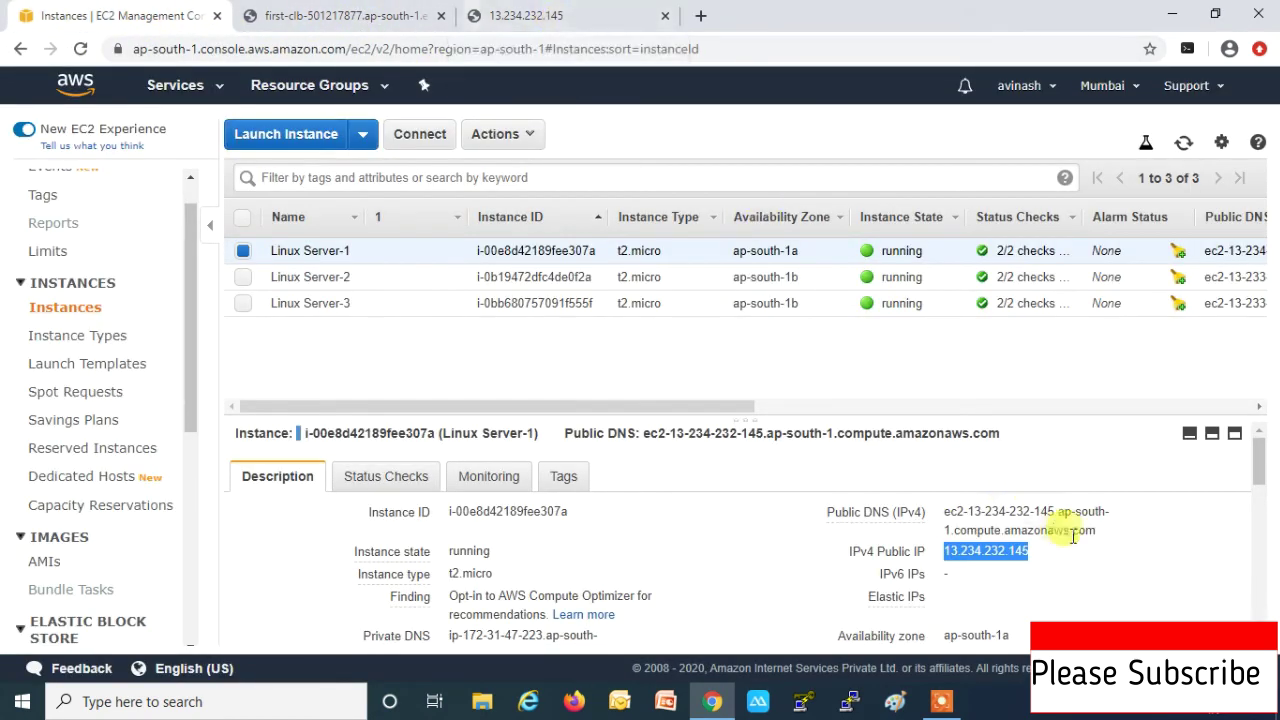
{"action": "scroll", "coordinate": [1120, 565], "scroll_direction": "down", "scroll_amount": 2}
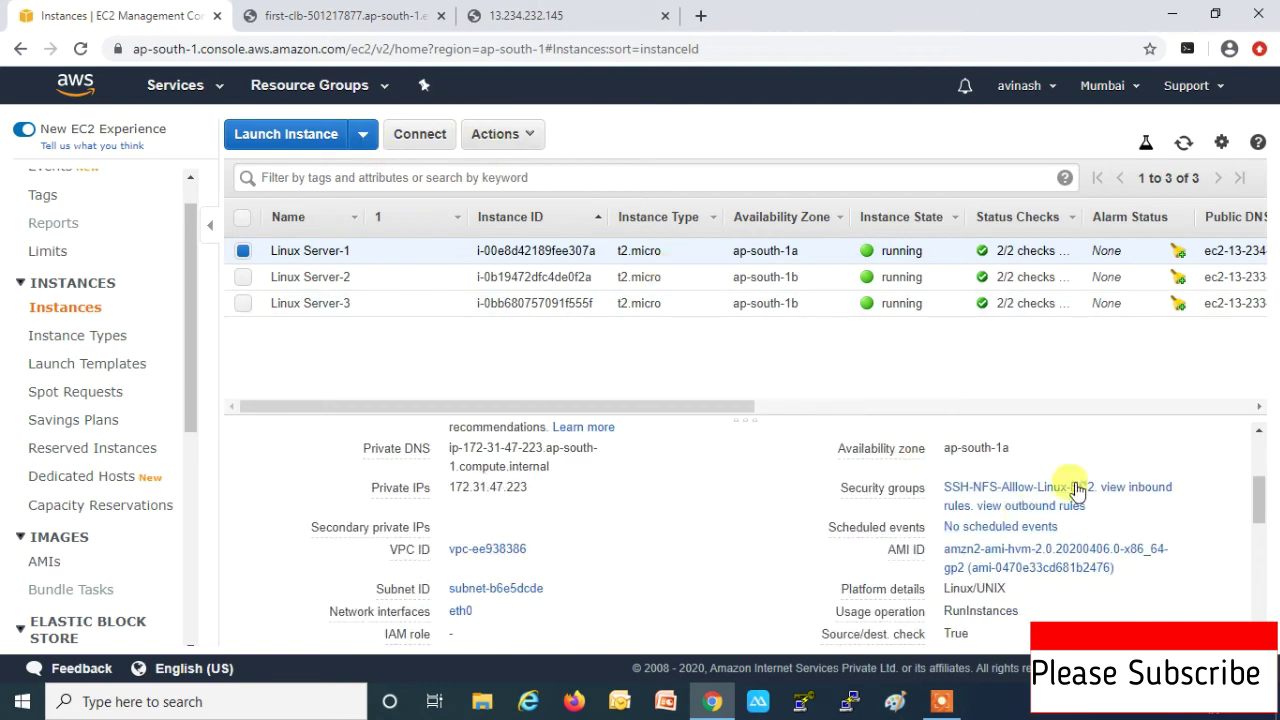
{"action": "left_click", "coordinate": [1028, 488]}
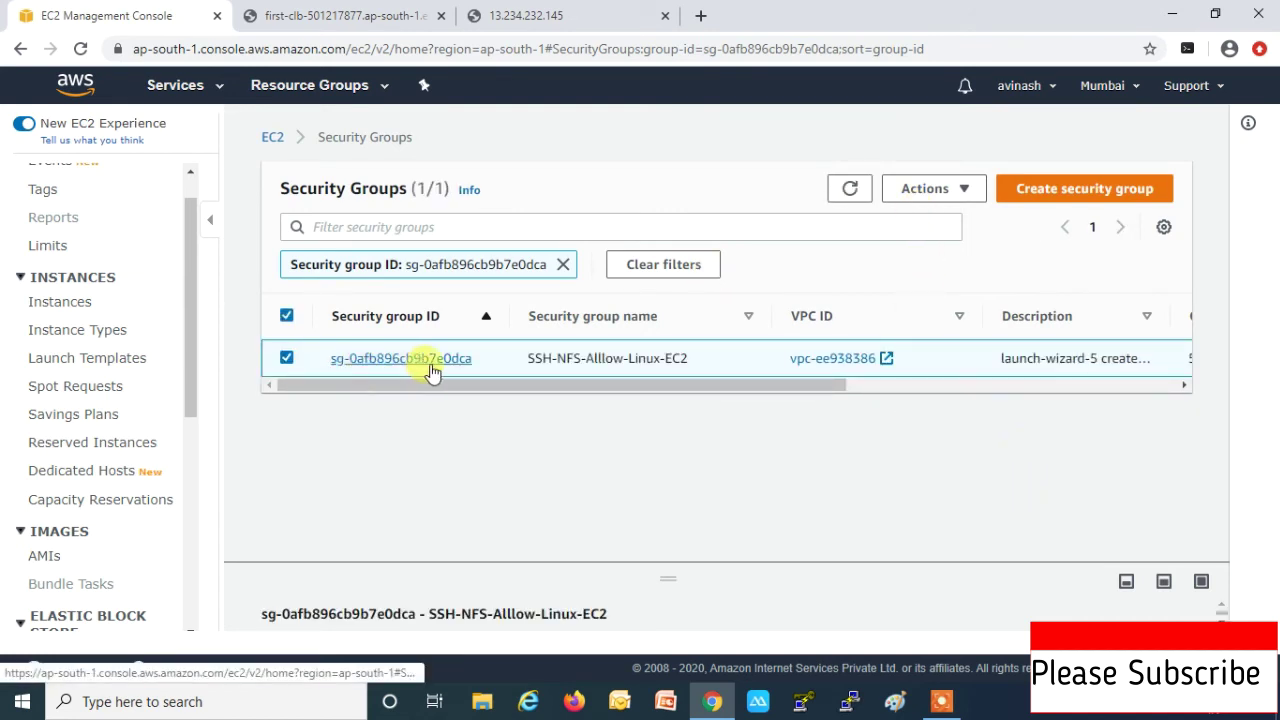
Step: Make the LoadBalancer security group the only source of the SSH inbound rule in SSH-NFS-Alllow-Linux-EC2 and save the rules
{"action": "left_click", "coordinate": [937, 192]}
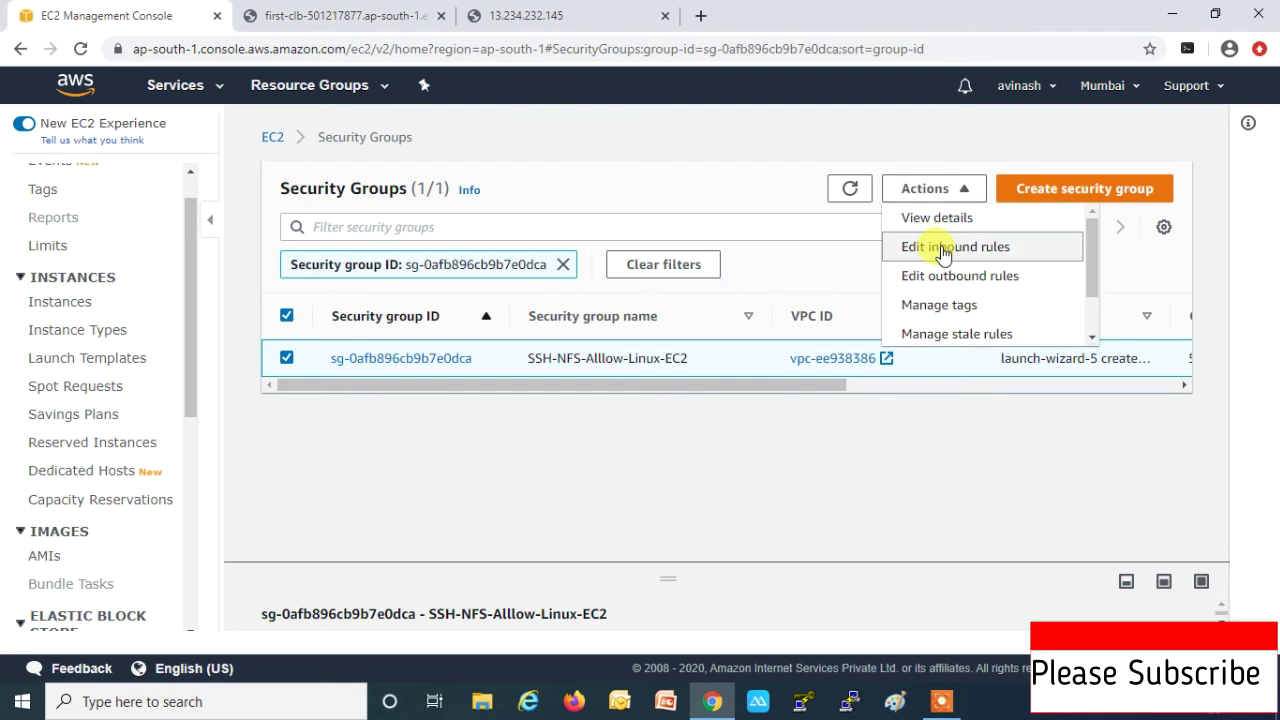
{"action": "left_click", "coordinate": [943, 248]}
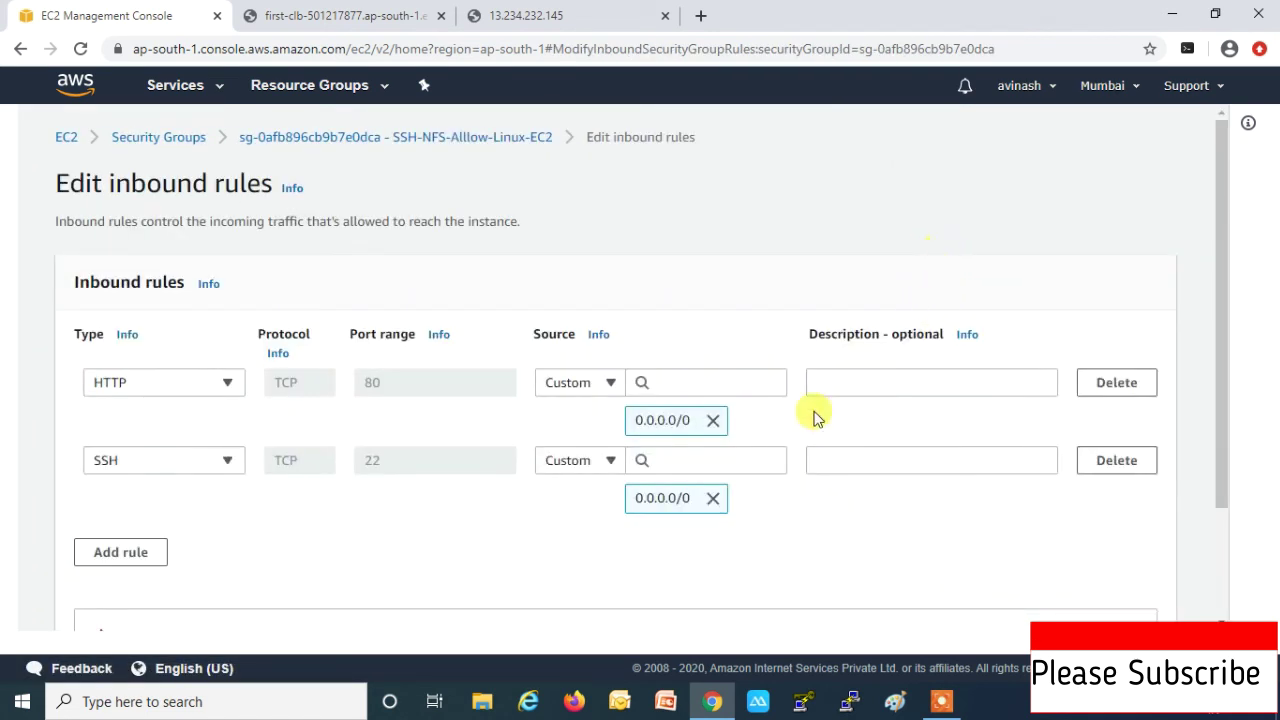
{"action": "left_click", "coordinate": [687, 459]}
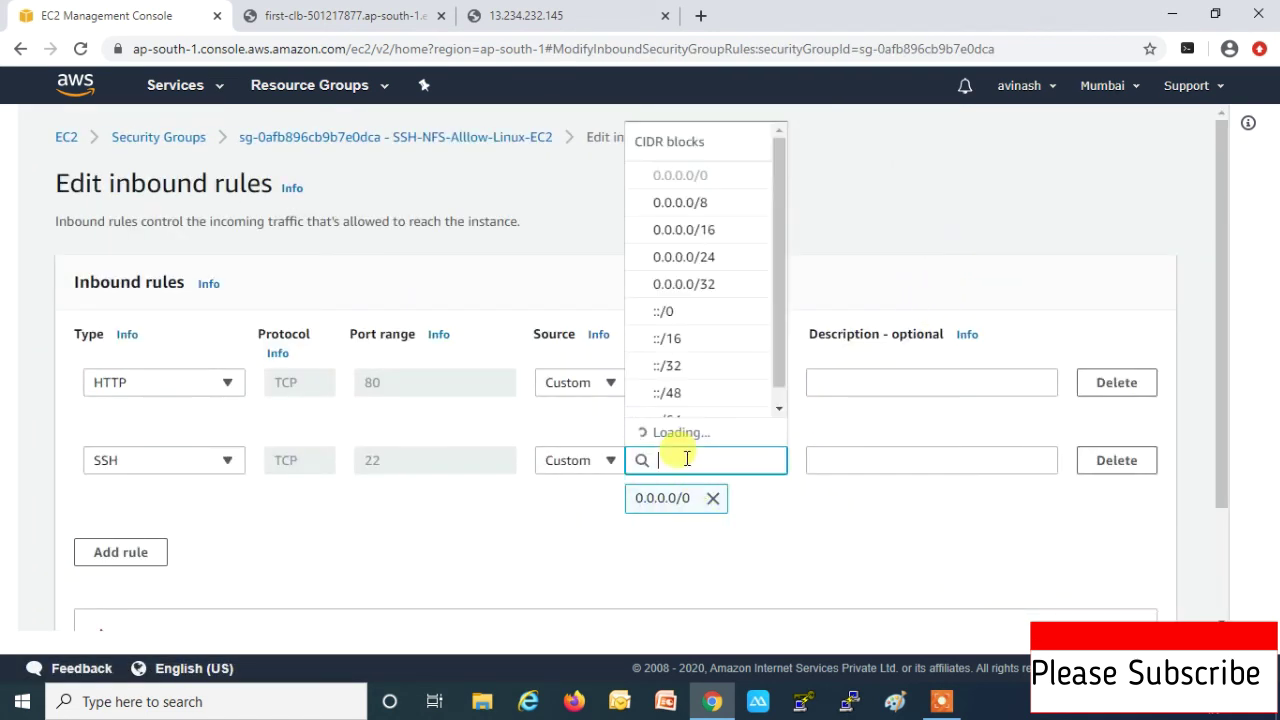
{"action": "left_click_drag", "start_coordinate": [784, 245], "coordinate": [786, 340]}
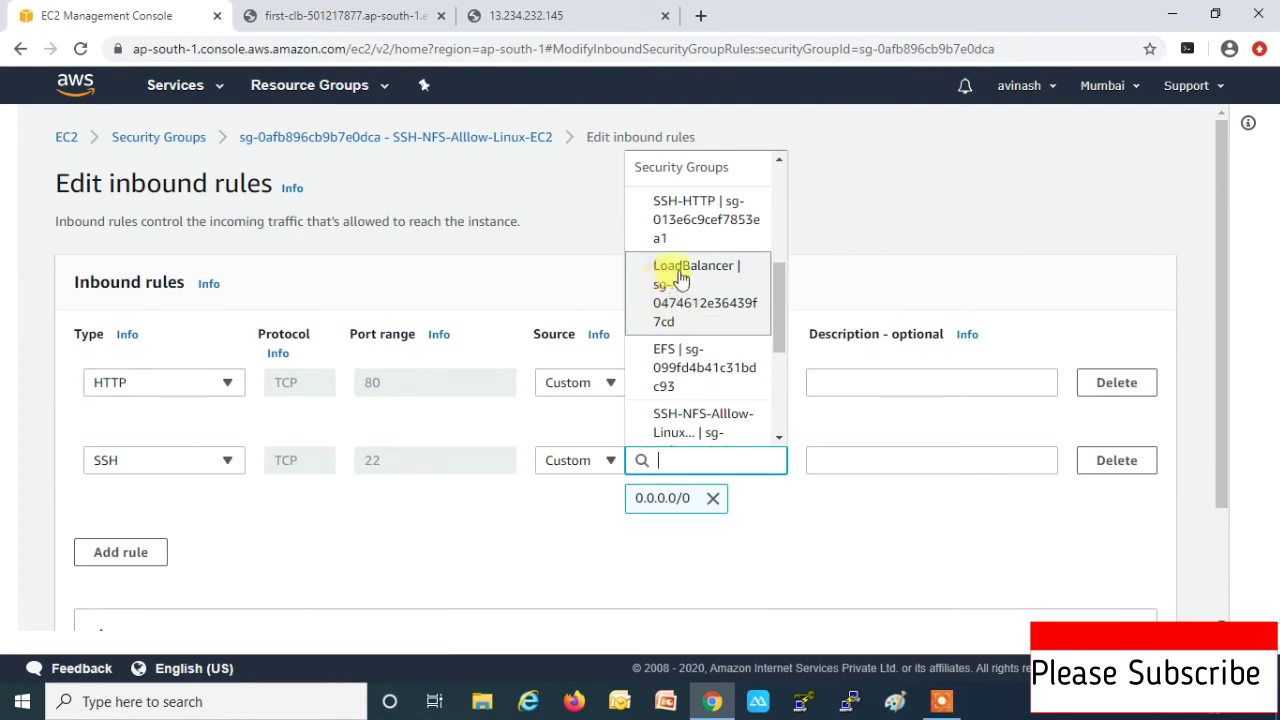
{"action": "left_click", "coordinate": [716, 278]}
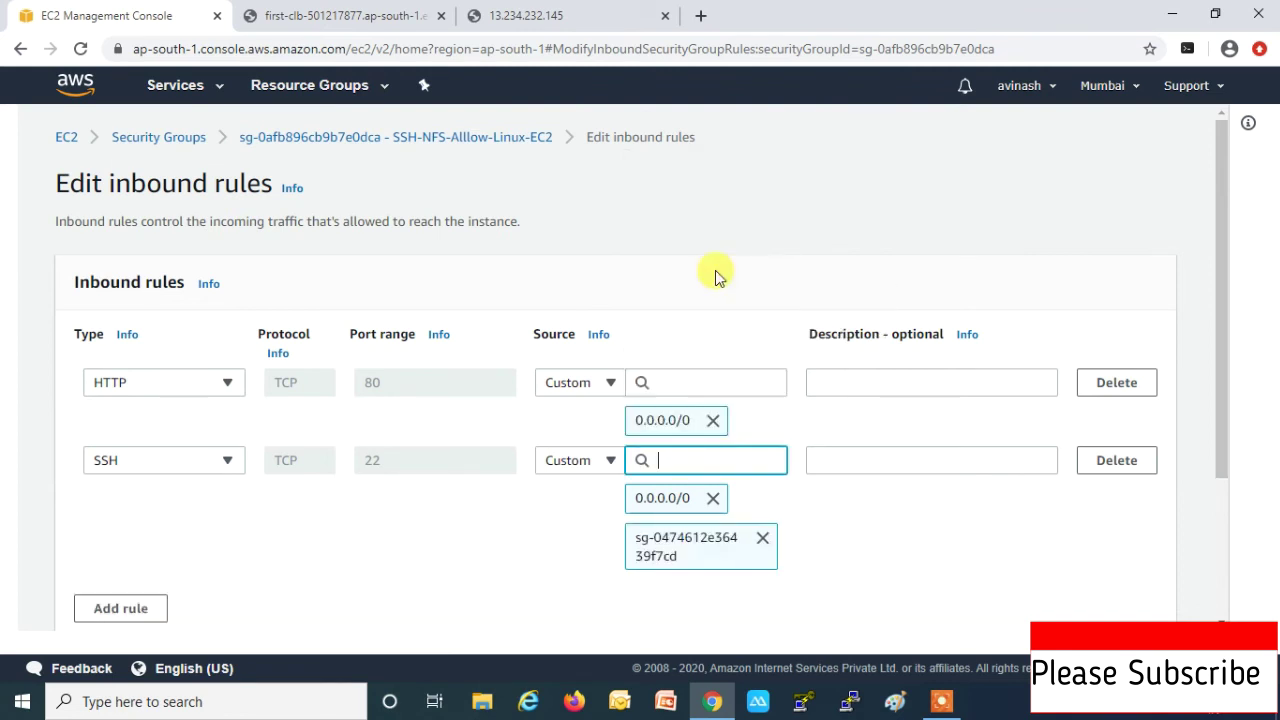
{"action": "left_click", "coordinate": [713, 499]}
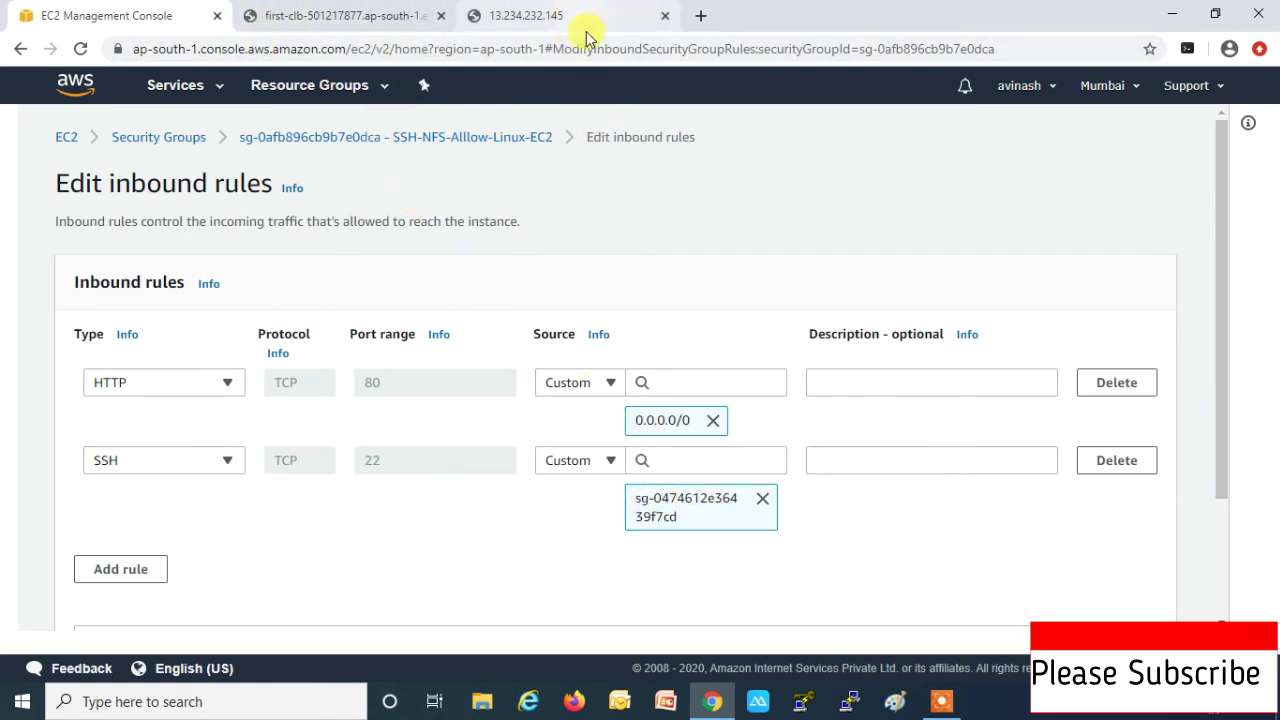
{"action": "left_click_drag", "start_coordinate": [1227, 377], "coordinate": [1229, 529]}
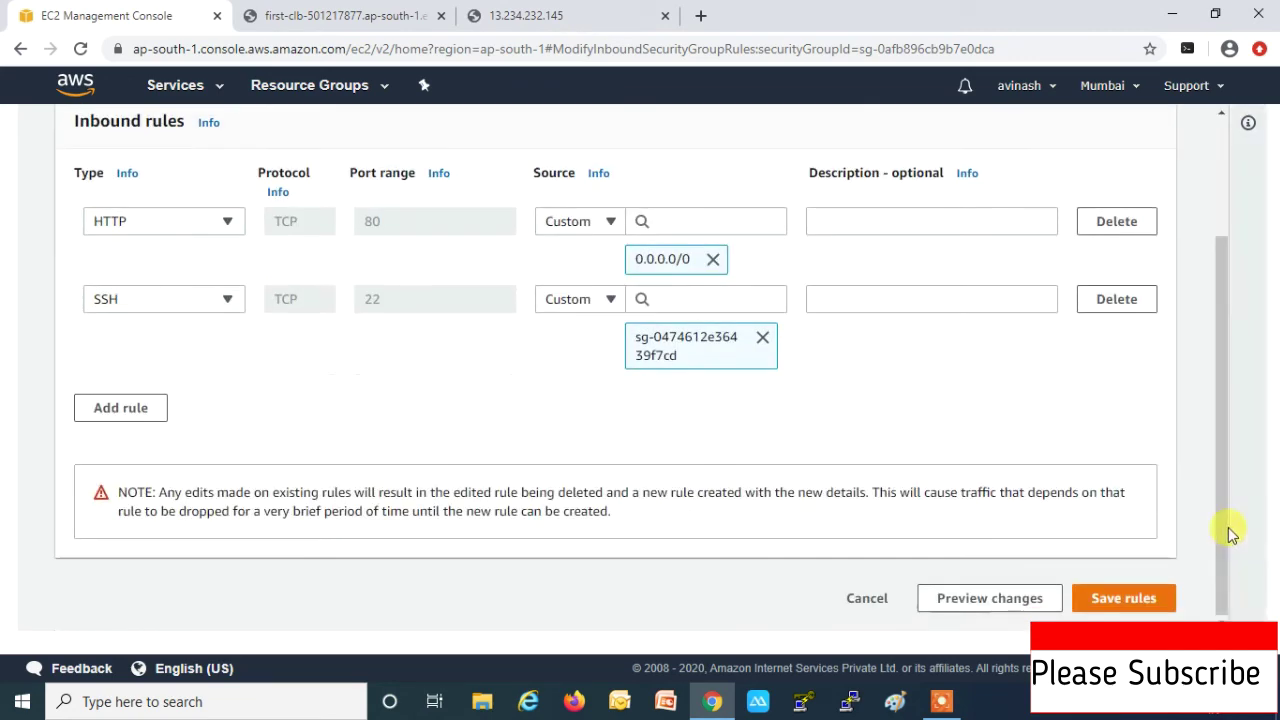
{"action": "left_click", "coordinate": [1127, 600]}
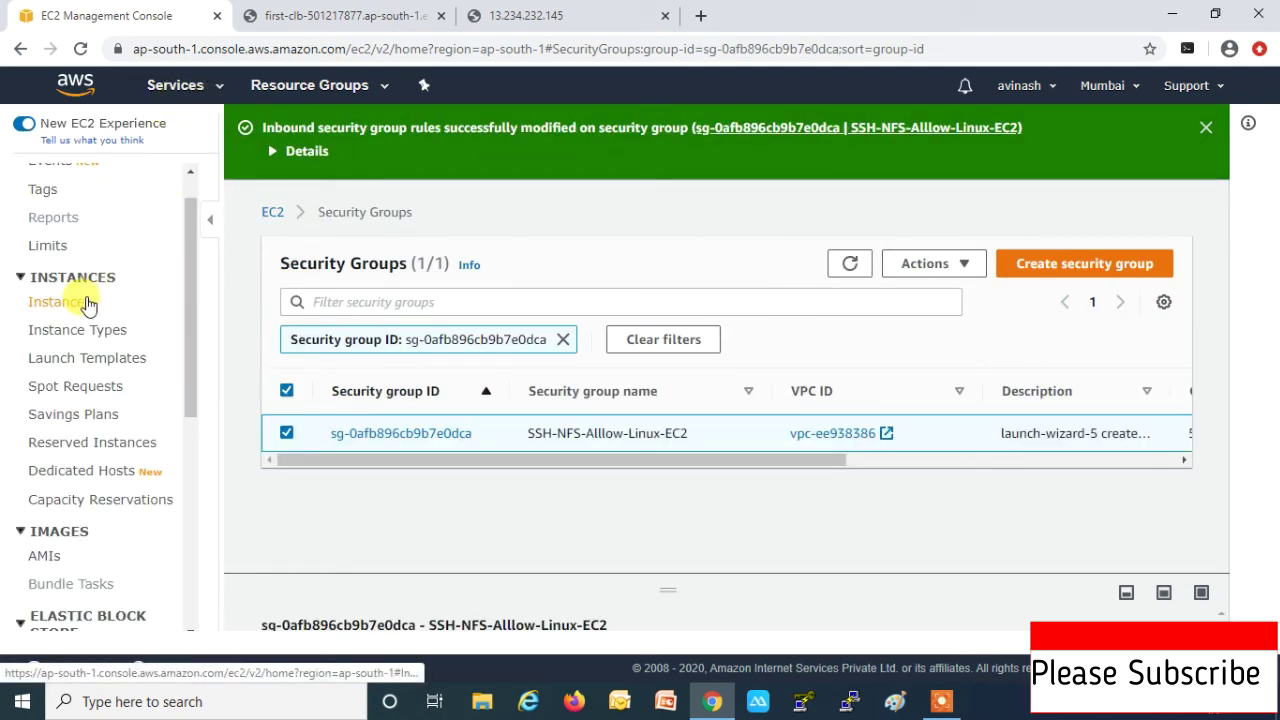
Step: Open the EC2 instances list, copy Linux Server-1's IPv4 public IP, and test 13.234.232.145 in a temporary browser tab
{"action": "left_click", "coordinate": [88, 304]}
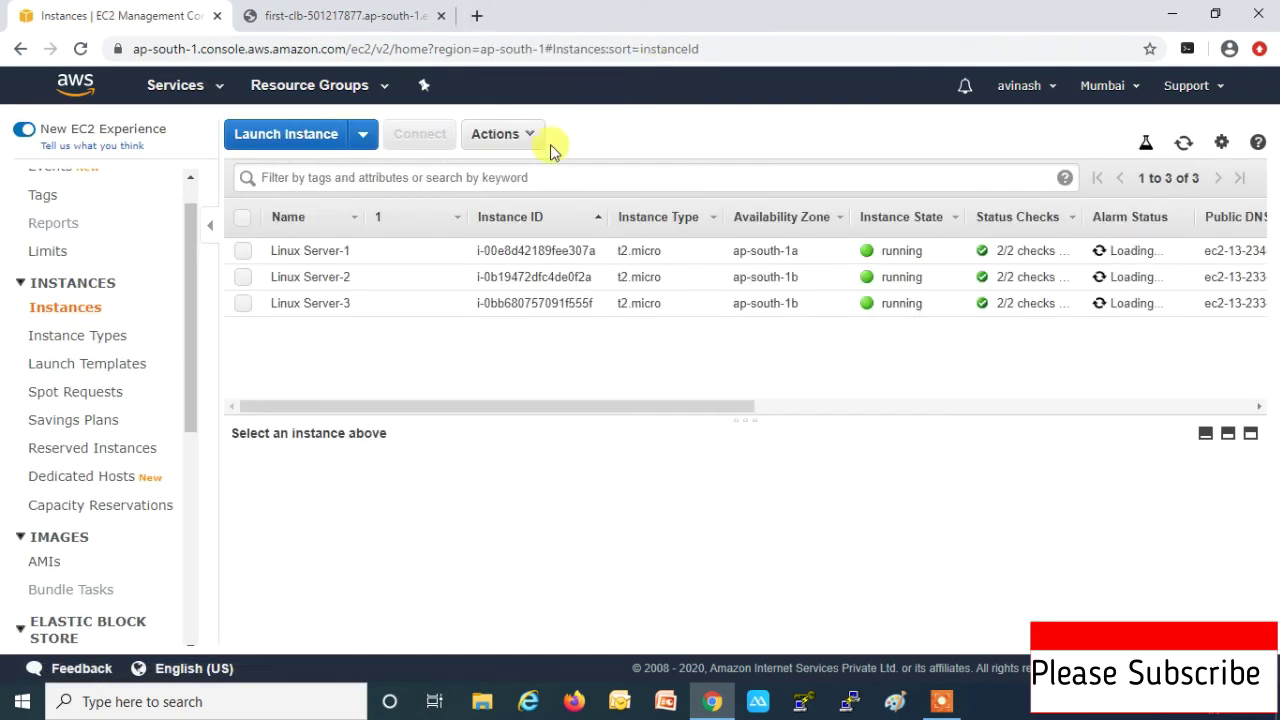
{"action": "left_click", "coordinate": [249, 252]}
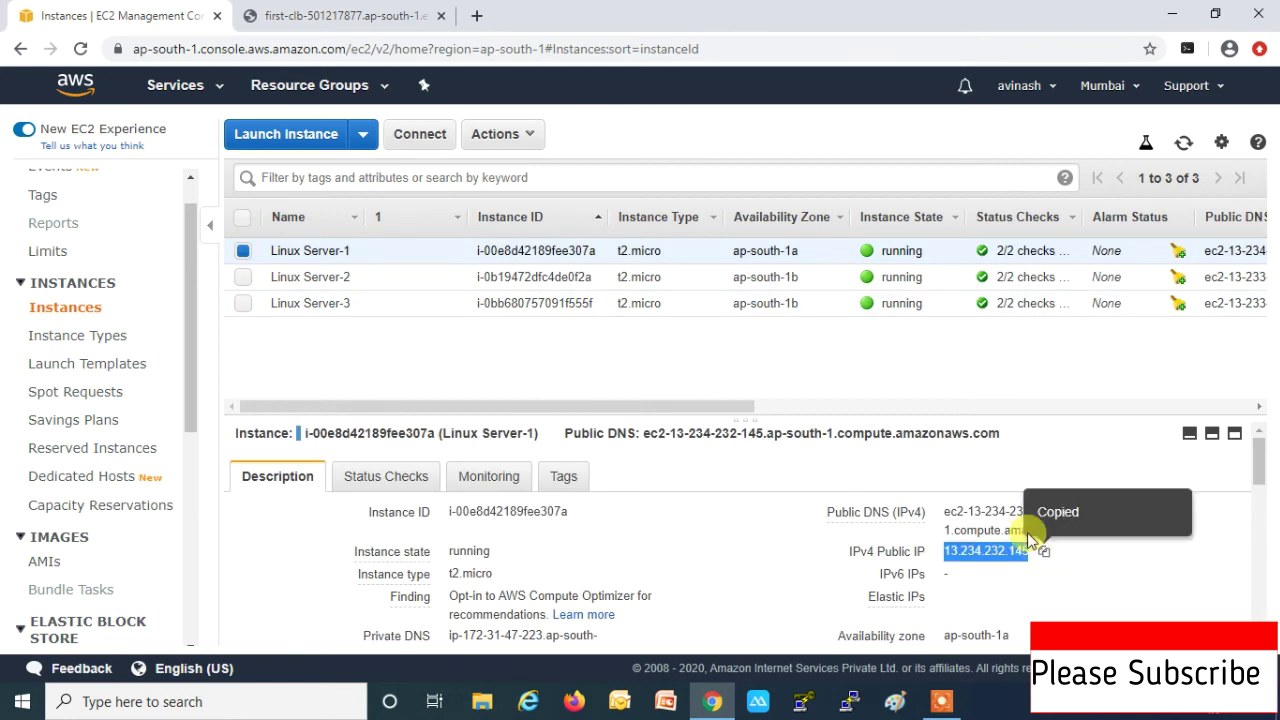
{"action": "left_click", "coordinate": [477, 16]}
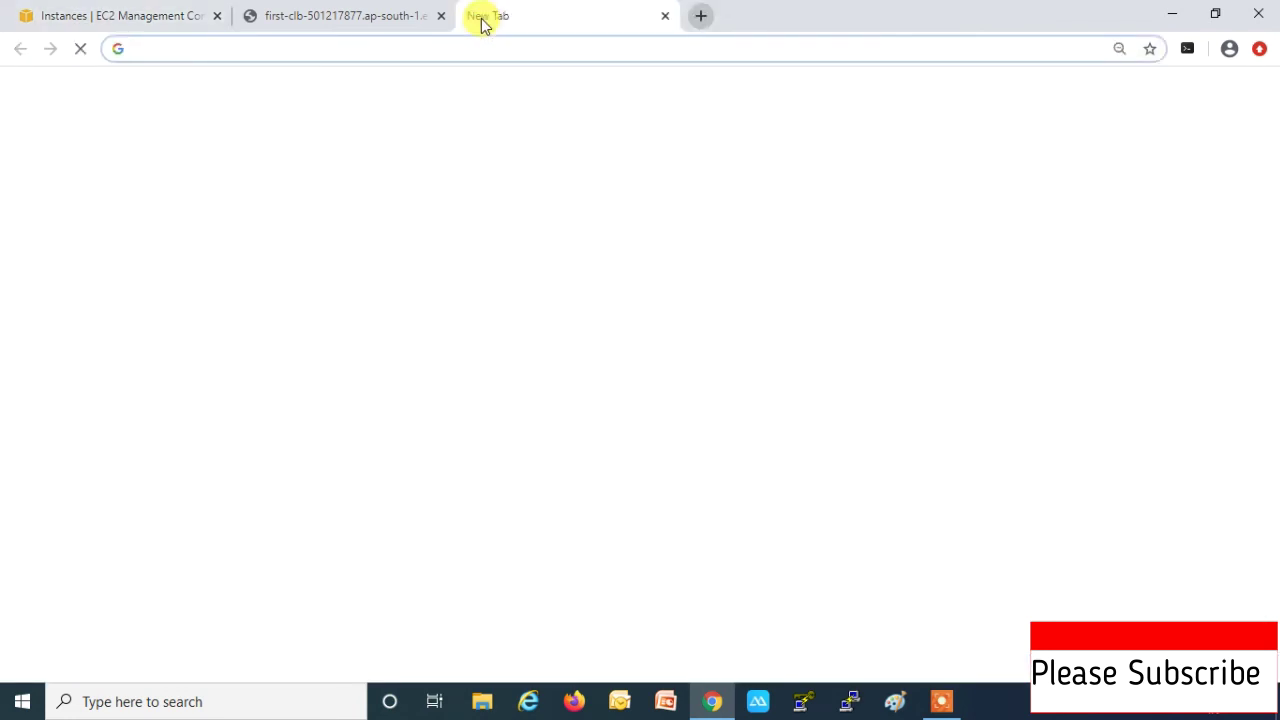
{"action": "type", "text": "13.234.232.145"}
{"action": "key", "text": "Return"}
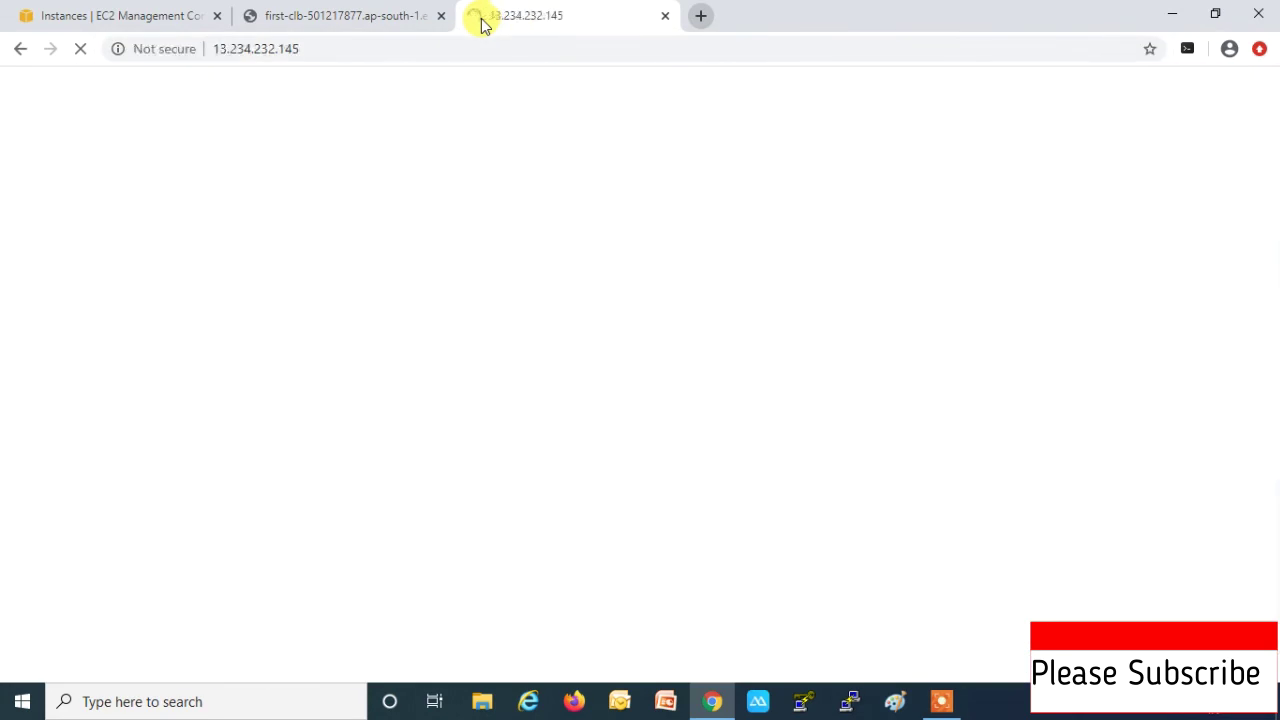
{"action": "left_click", "coordinate": [666, 18]}
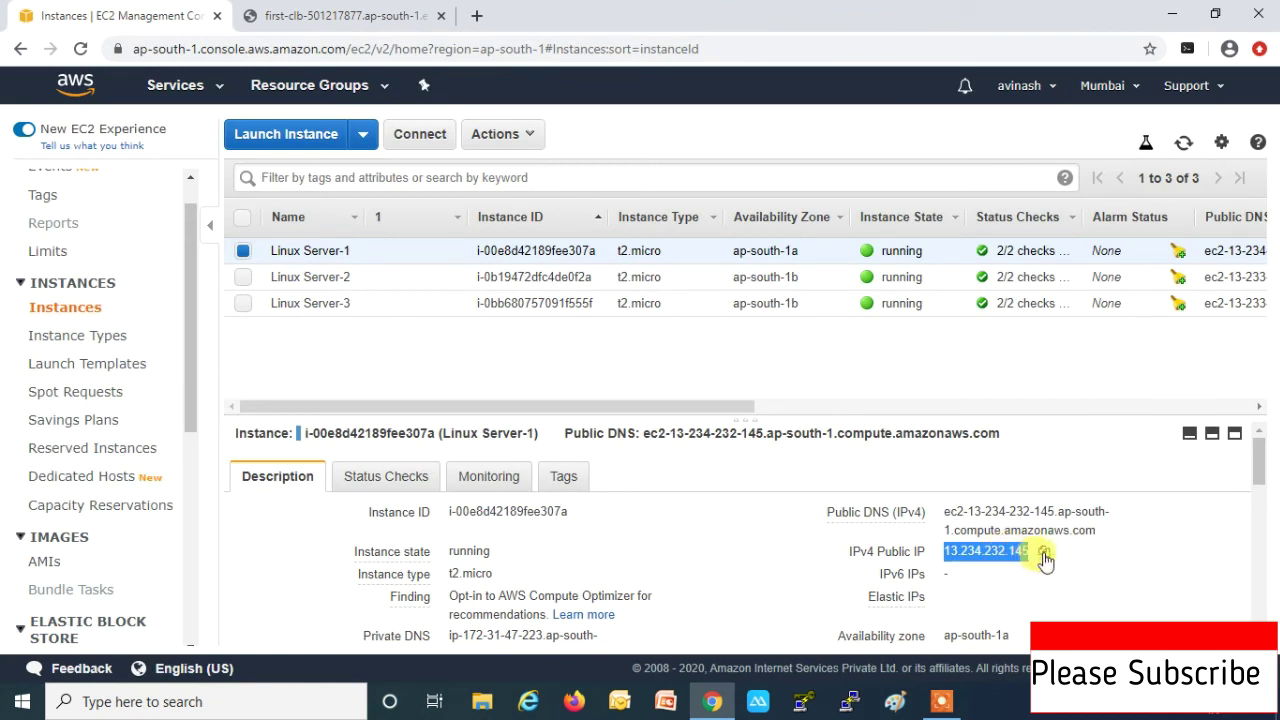
Step: Copy the IPv4 public IP again and retest direct access to 13.234.232.145 in a fresh tab, closing it after checking the response
{"action": "left_click", "coordinate": [1044, 553]}
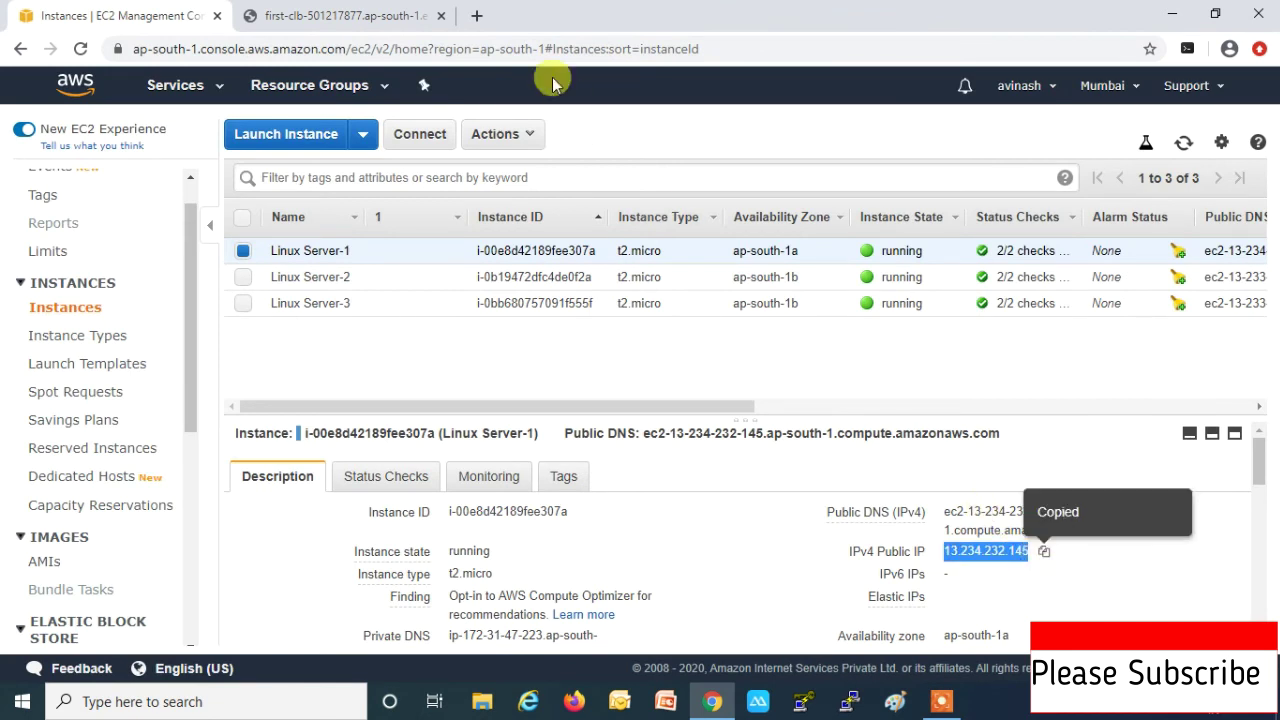
{"action": "left_click", "coordinate": [478, 17]}
{"action": "key", "text": "ctrl+v"}
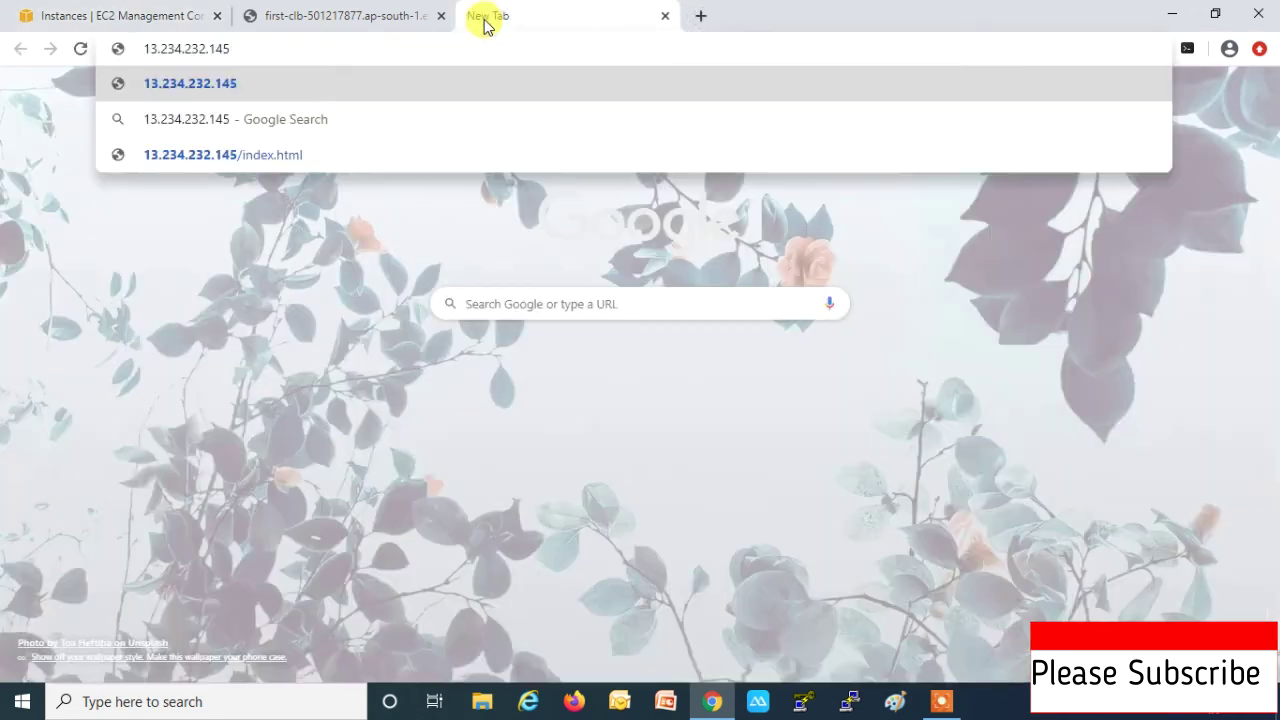
{"action": "key", "text": "Return"}
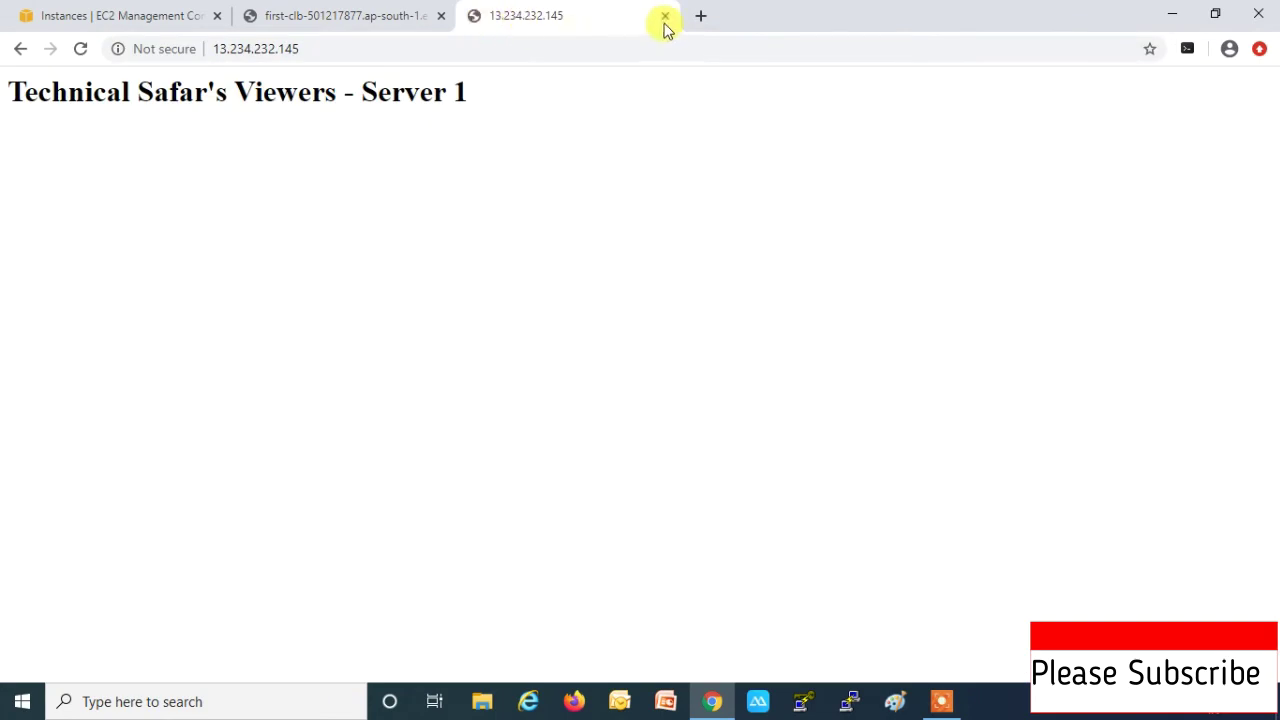
{"action": "left_click", "coordinate": [665, 17]}
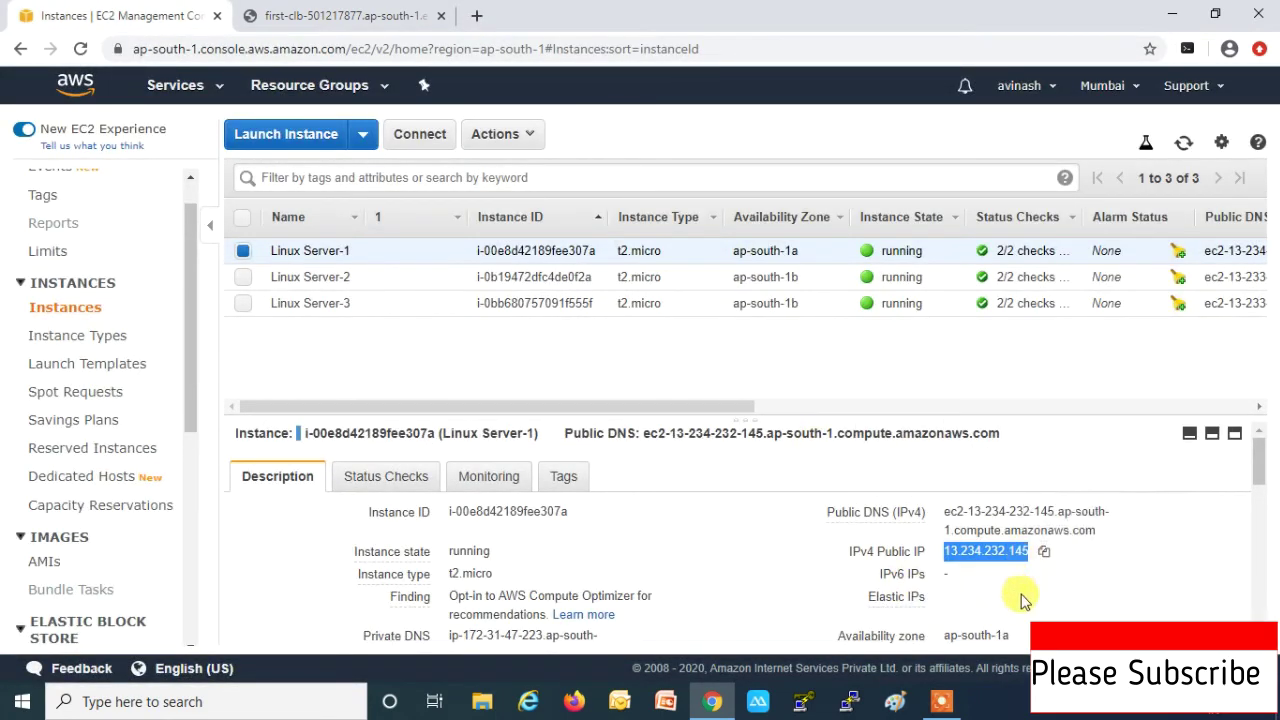
Step: Edit the inbound rules of Linux Server-1's SSH-NFS-Alllow-Linux-EC2 security group, setting the SSH rule's source to Anywhere with only 0.0.0.0/0
{"action": "scroll", "coordinate": [1020, 595], "scroll_direction": "down", "scroll_amount": 3}
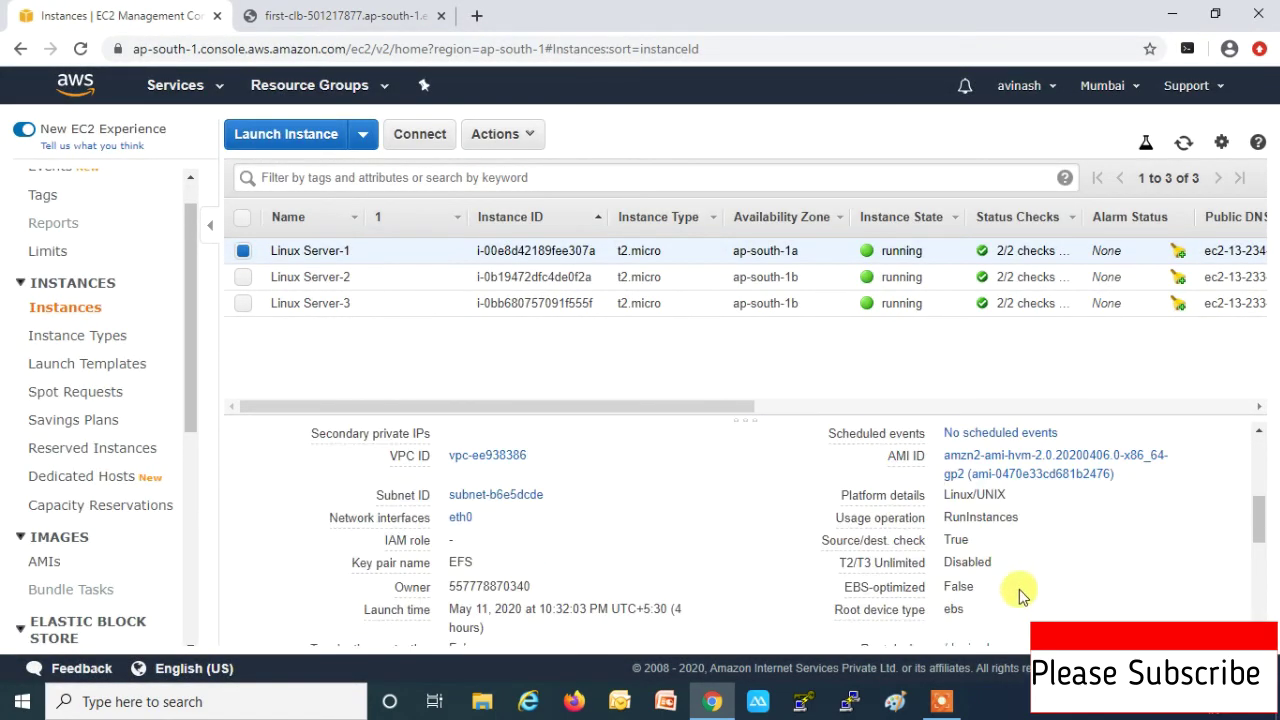
{"action": "scroll", "coordinate": [1004, 468], "scroll_direction": "up", "scroll_amount": 2}
{"action": "left_click", "coordinate": [1004, 486]}
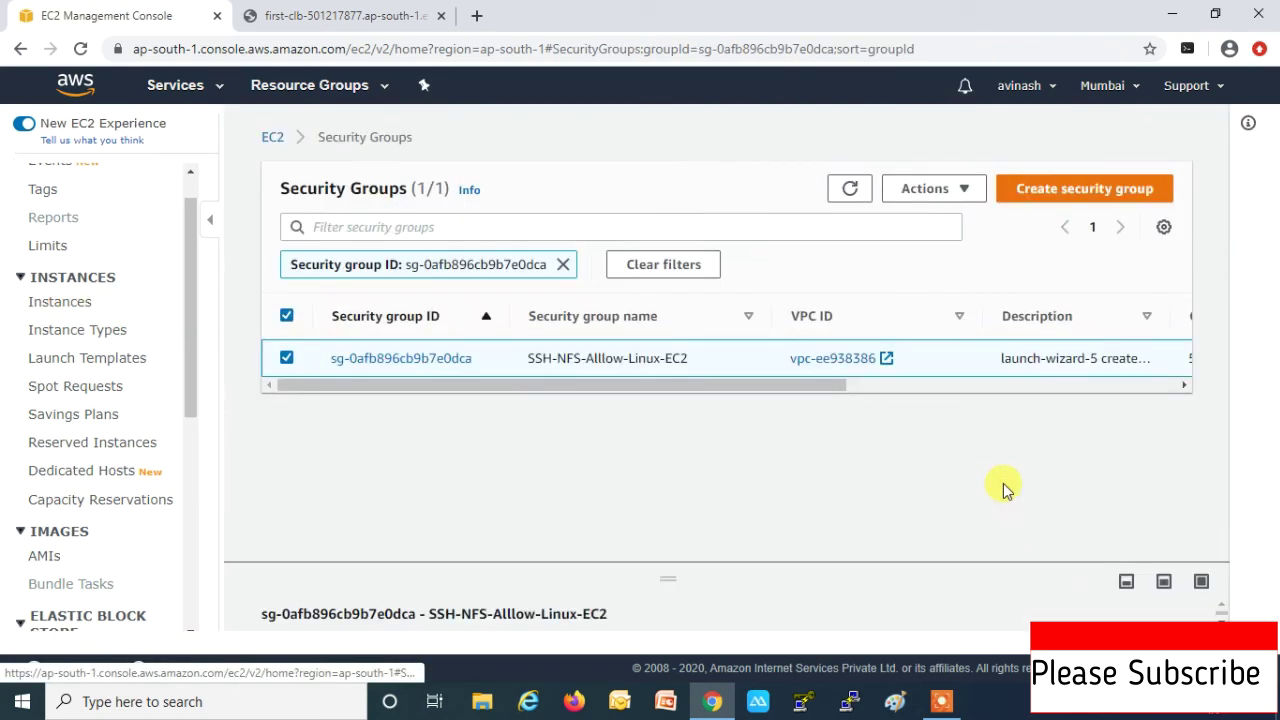
{"action": "left_click", "coordinate": [944, 196]}
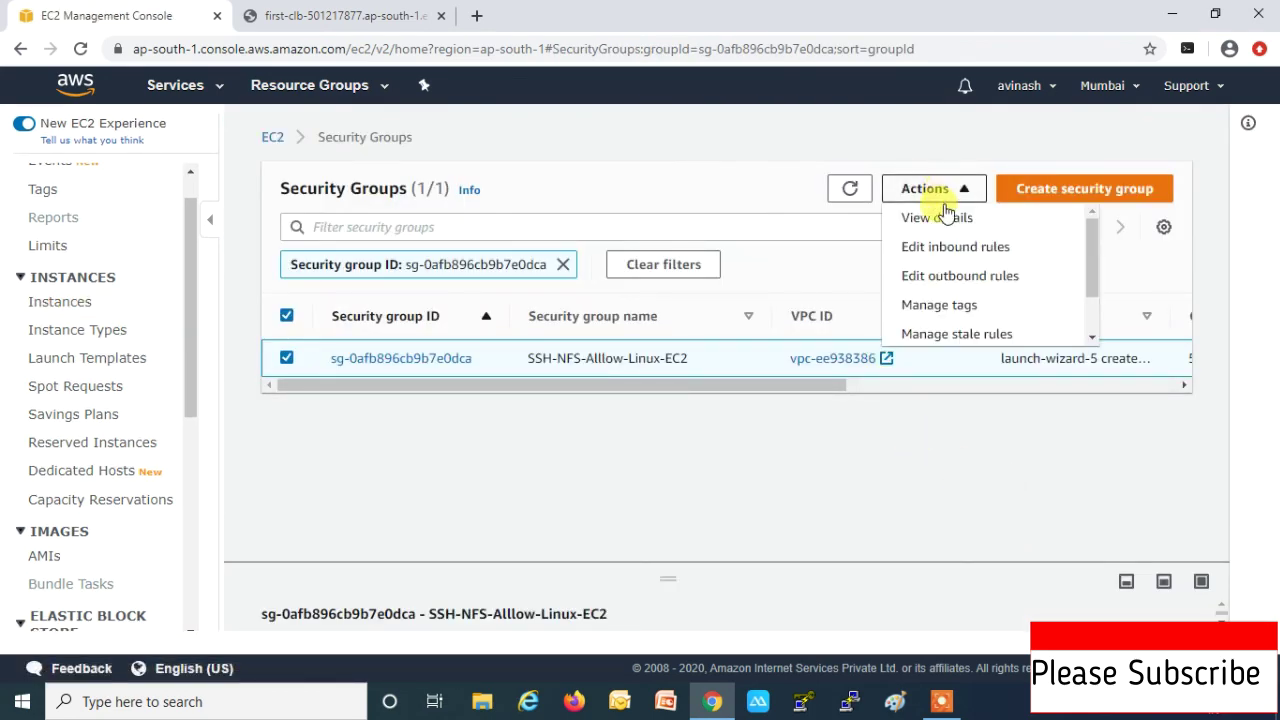
{"action": "left_click", "coordinate": [944, 248]}
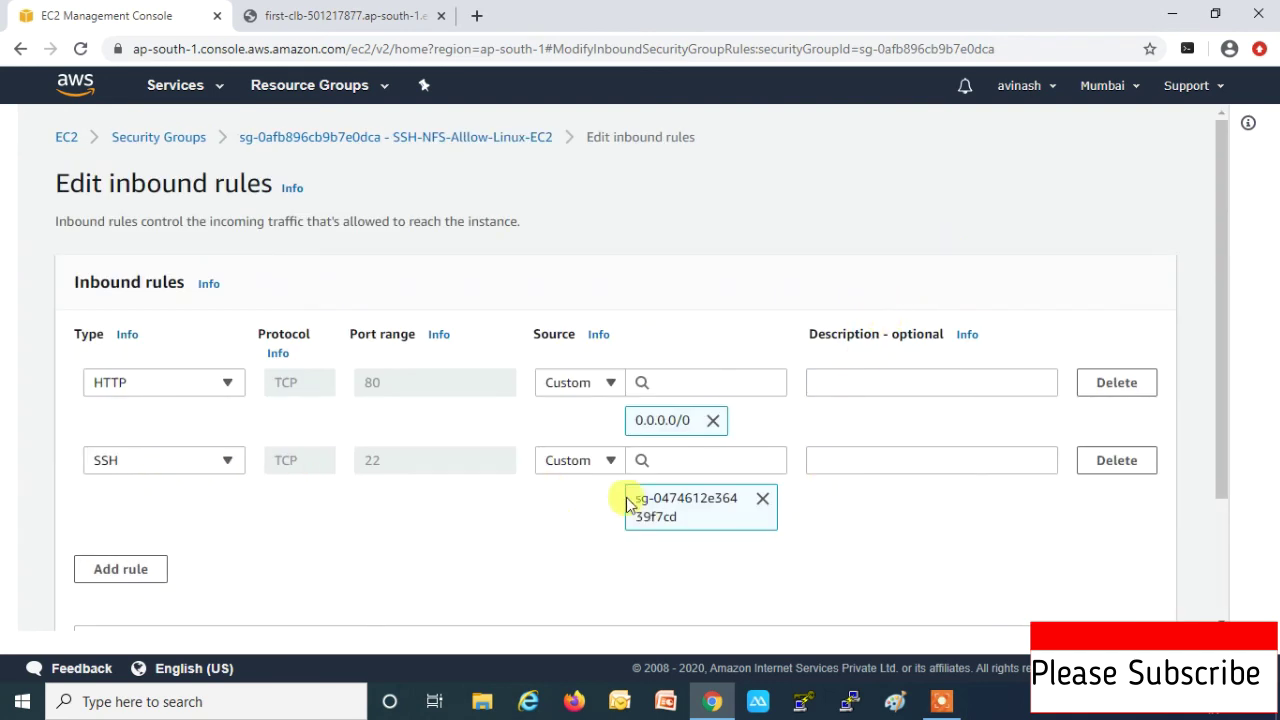
{"action": "left_click", "coordinate": [763, 499]}
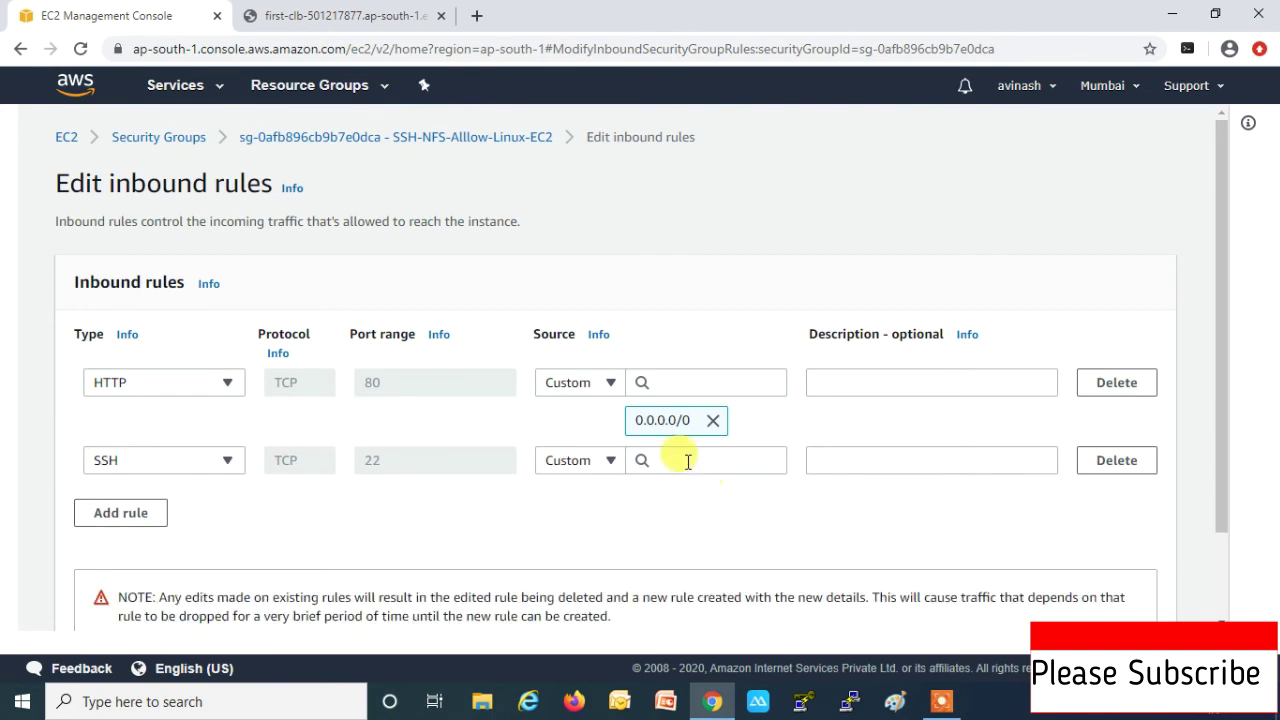
{"action": "left_click", "coordinate": [610, 467]}
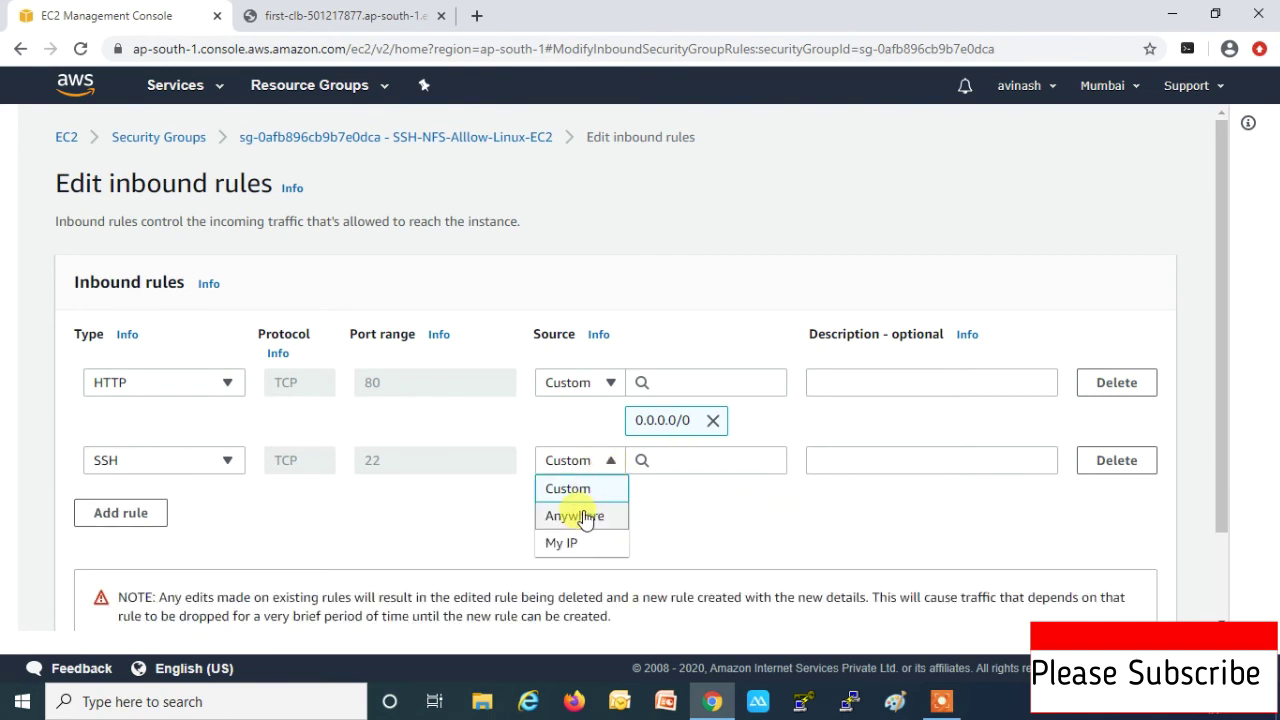
{"action": "left_click", "coordinate": [585, 514]}
{"action": "left_click", "coordinate": [679, 539]}
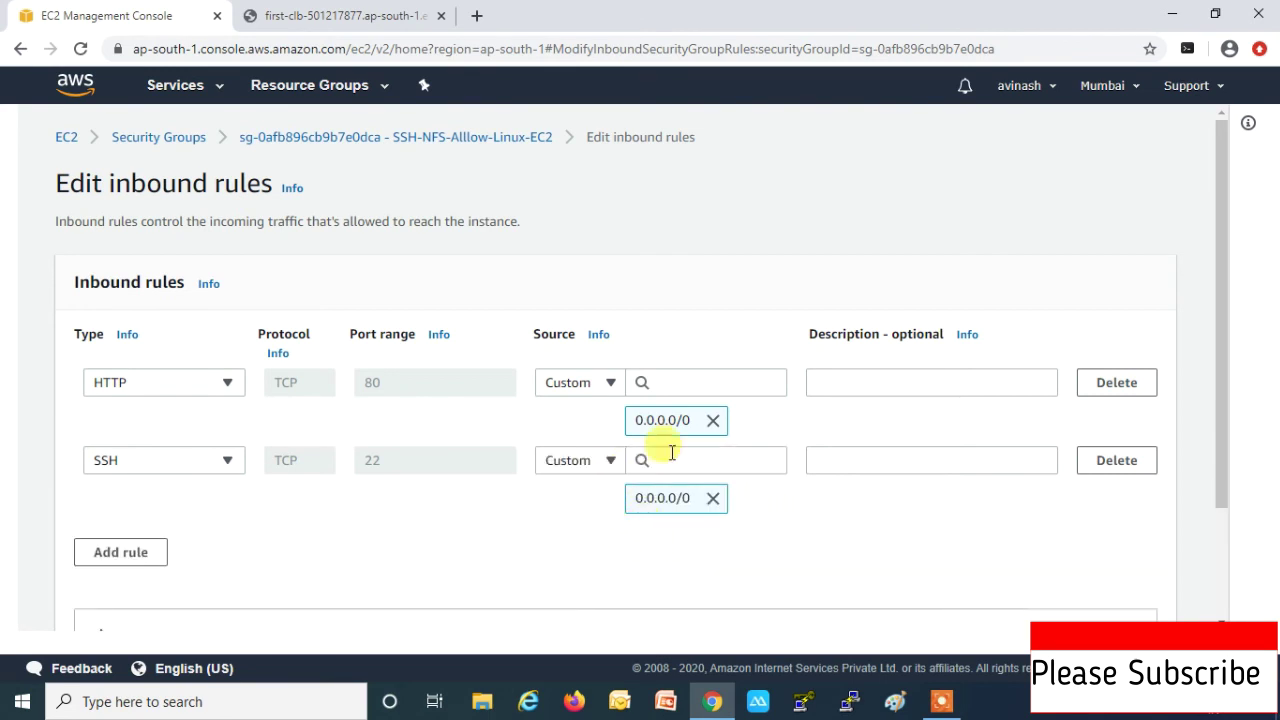
Step: Make the LoadBalancer security group, sg-0474612e36439f7cd, the only source of the HTTP inbound rule and save the rules
{"action": "left_click", "coordinate": [713, 420]}
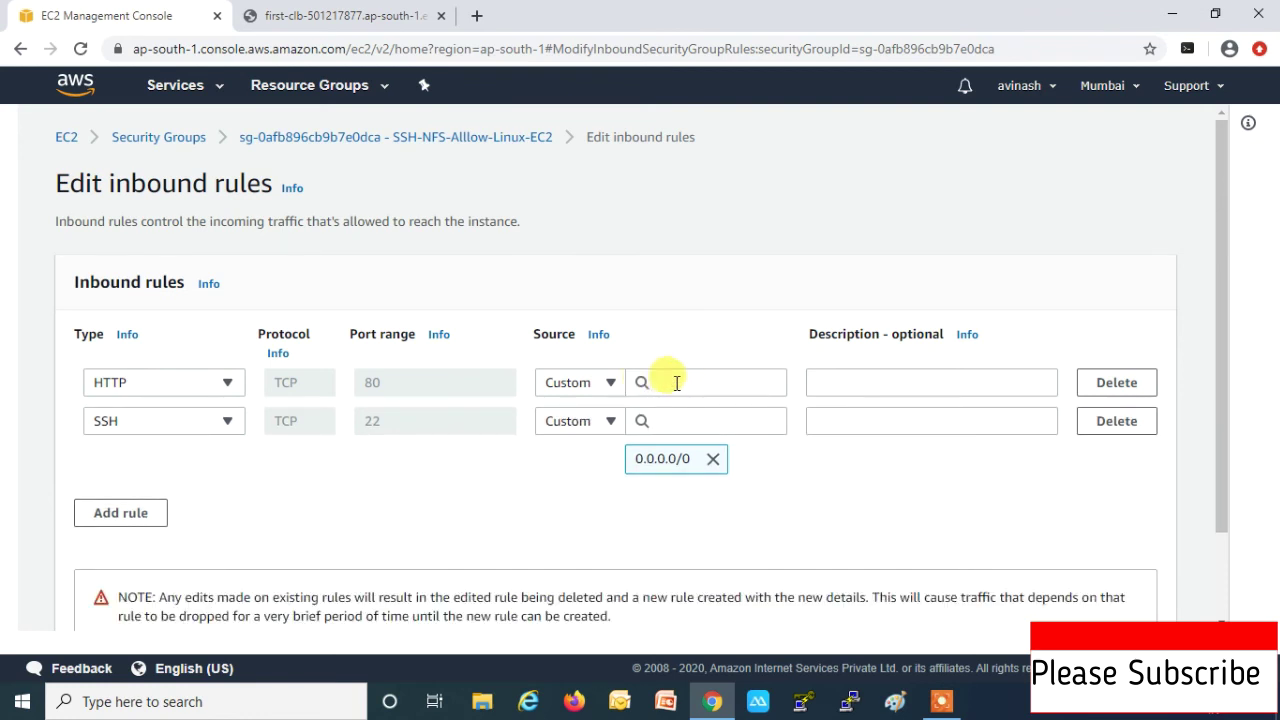
{"action": "left_click", "coordinate": [677, 383]}
{"action": "left_click_drag", "start_coordinate": [777, 194], "coordinate": [786, 257]}
{"action": "left_click", "coordinate": [718, 277]}
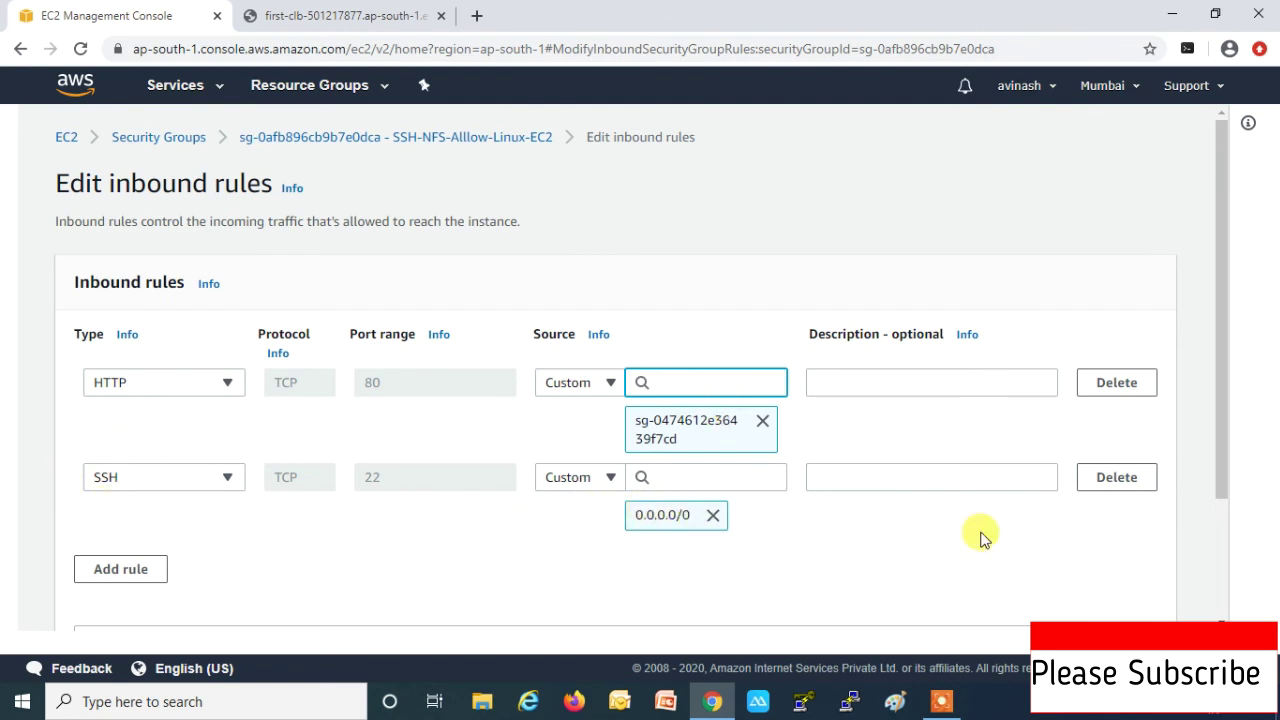
{"action": "left_click_drag", "start_coordinate": [1225, 448], "coordinate": [1222, 585]}
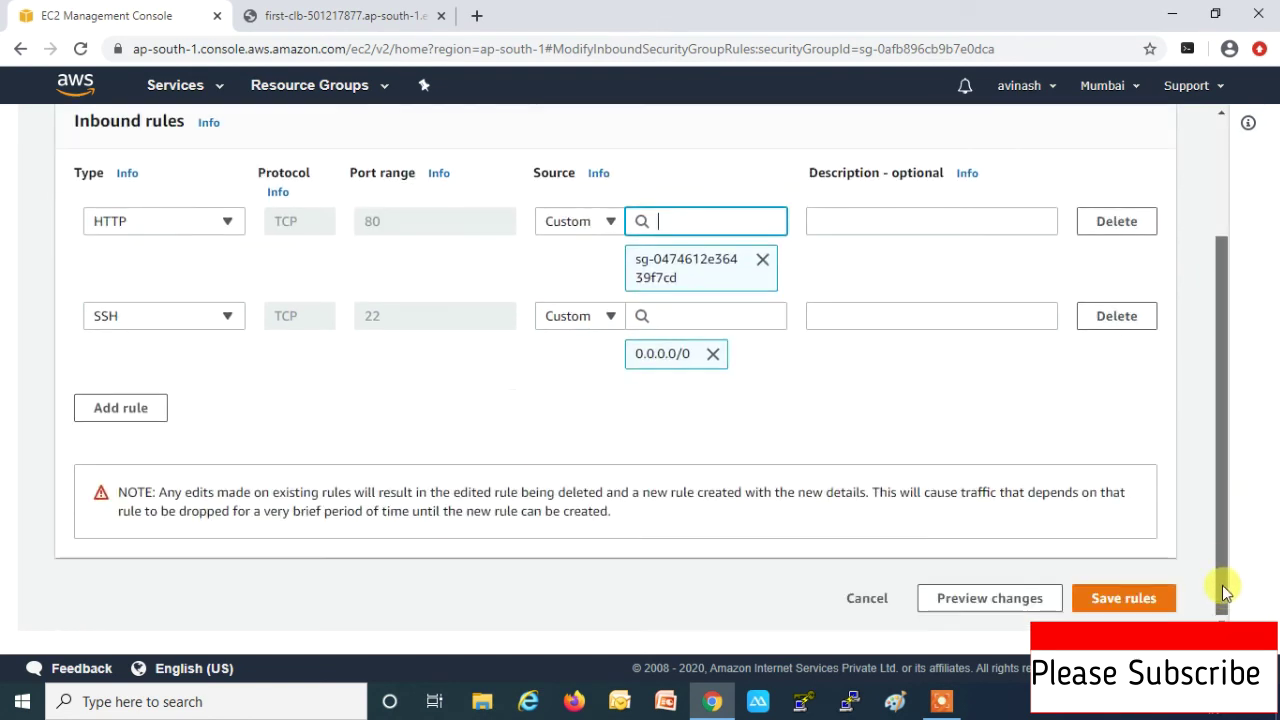
{"action": "left_click", "coordinate": [1124, 604]}
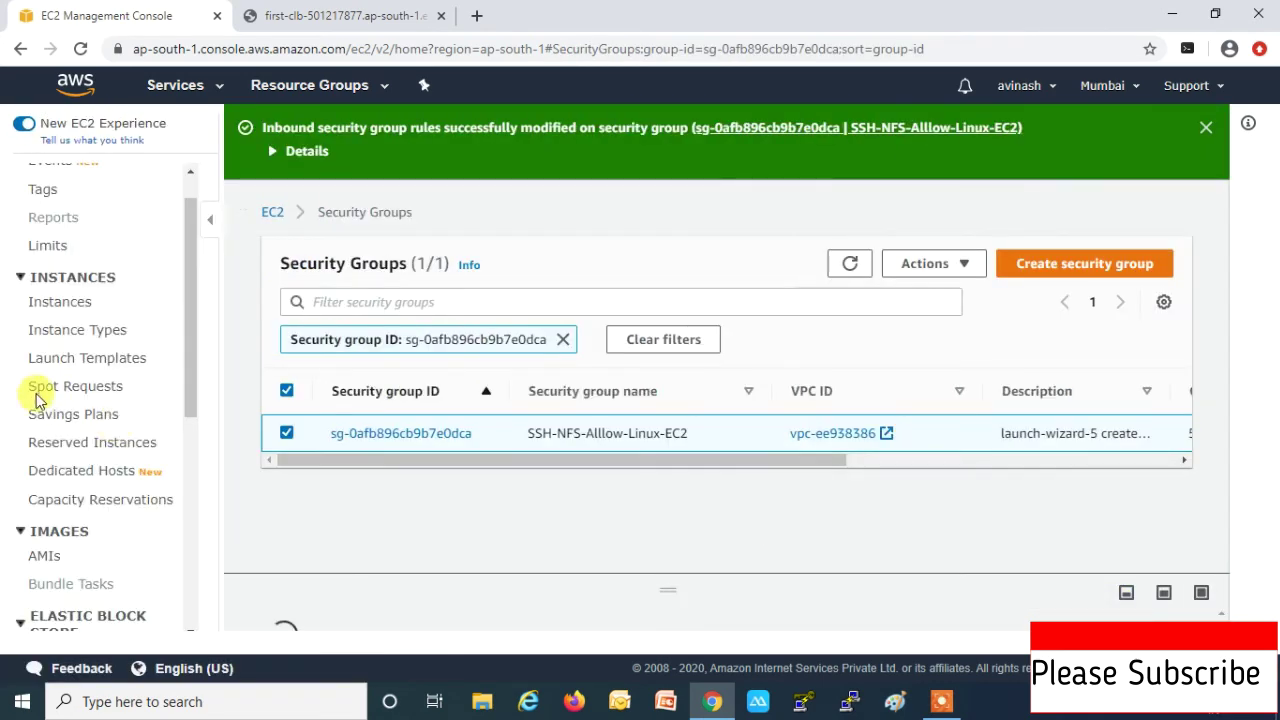
Step: Return to the EC2 instances list, select Linux Server-1 and copy its IPv4 public IP for another direct access test
{"action": "left_click", "coordinate": [77, 307]}
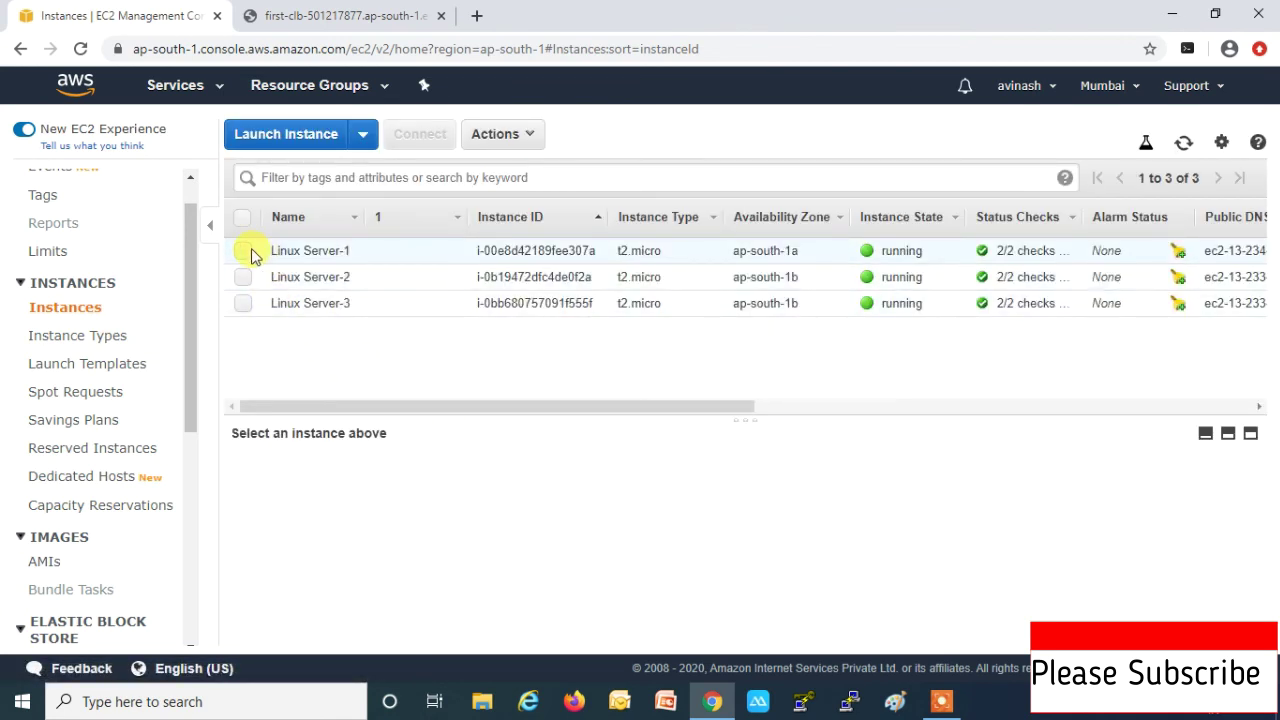
{"action": "left_click", "coordinate": [251, 250]}
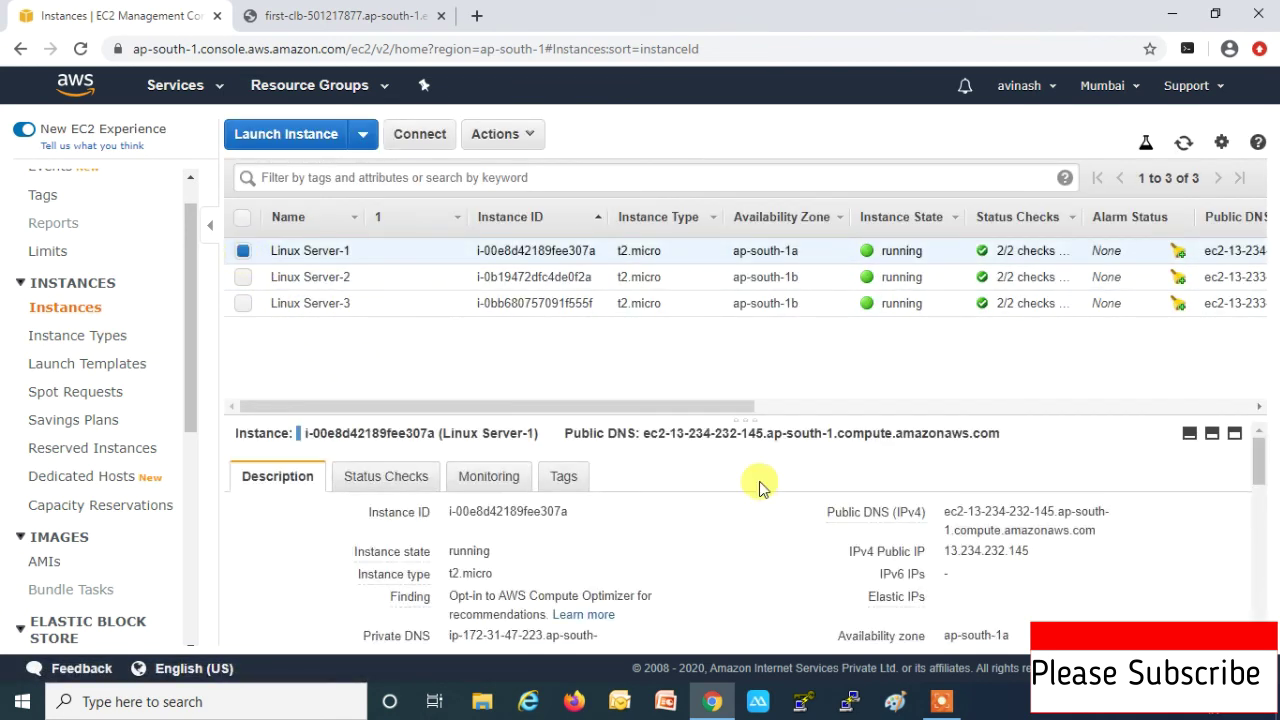
{"action": "left_click", "coordinate": [1044, 553]}
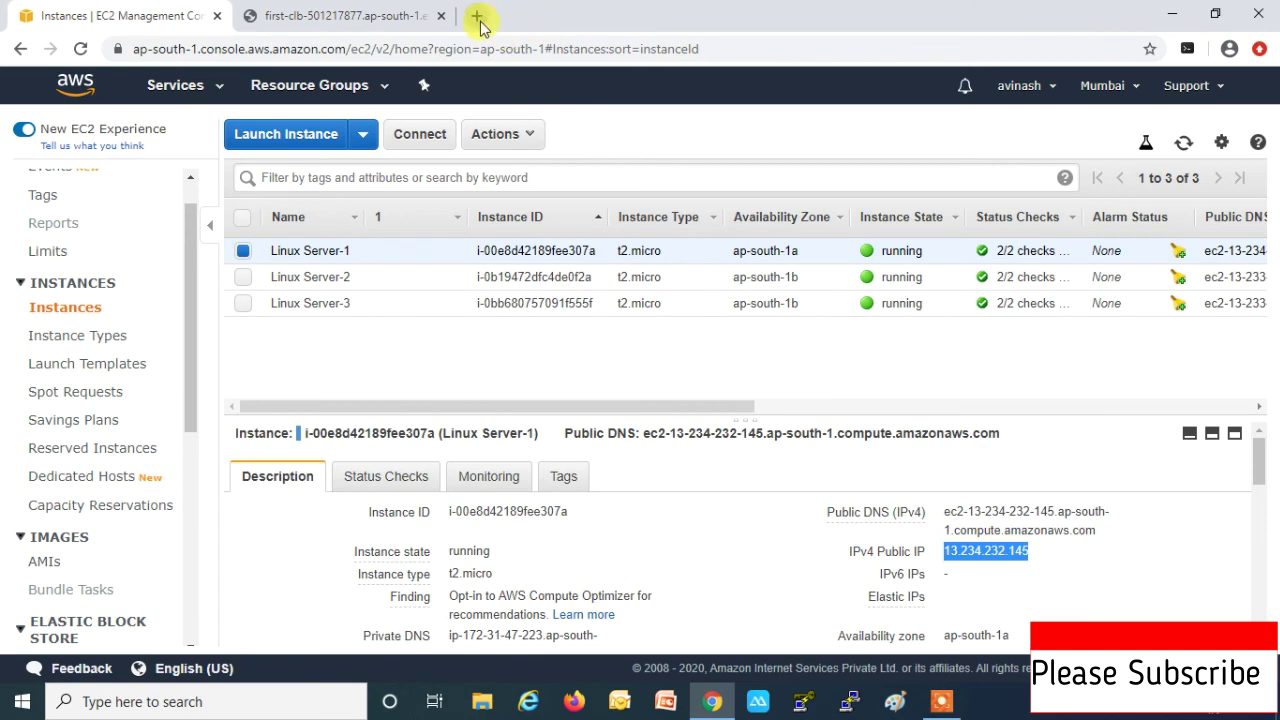